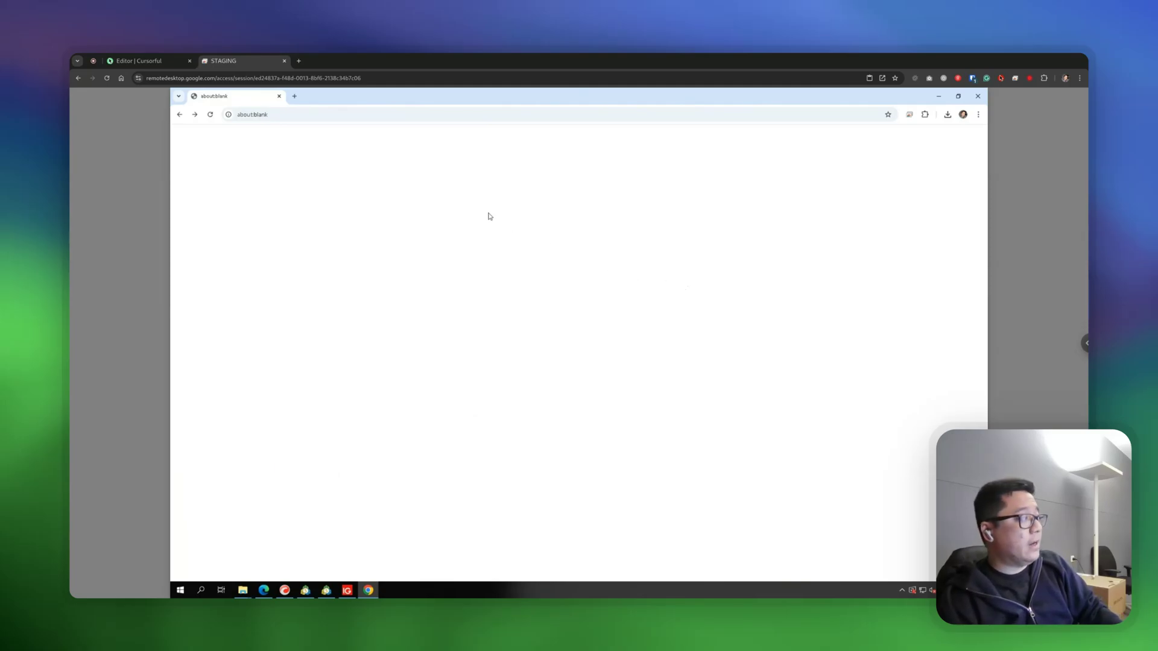
- Go to heroncopier.com and jump to its pricing section via Get Started
click(378, 115)
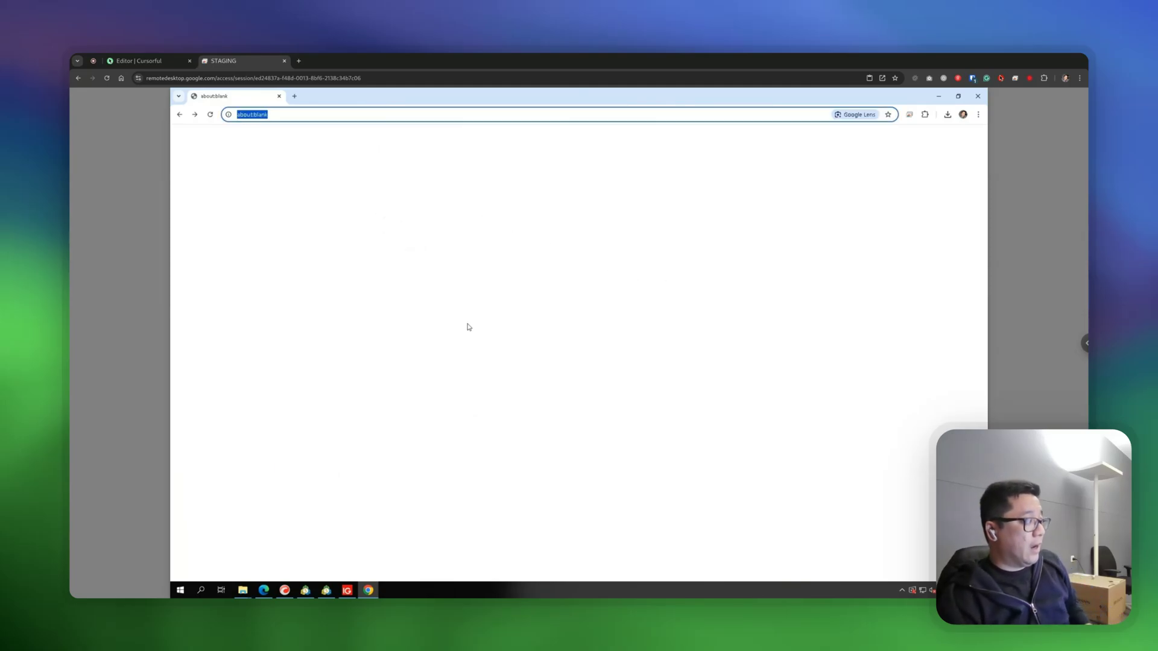
text(heroncopier.com)
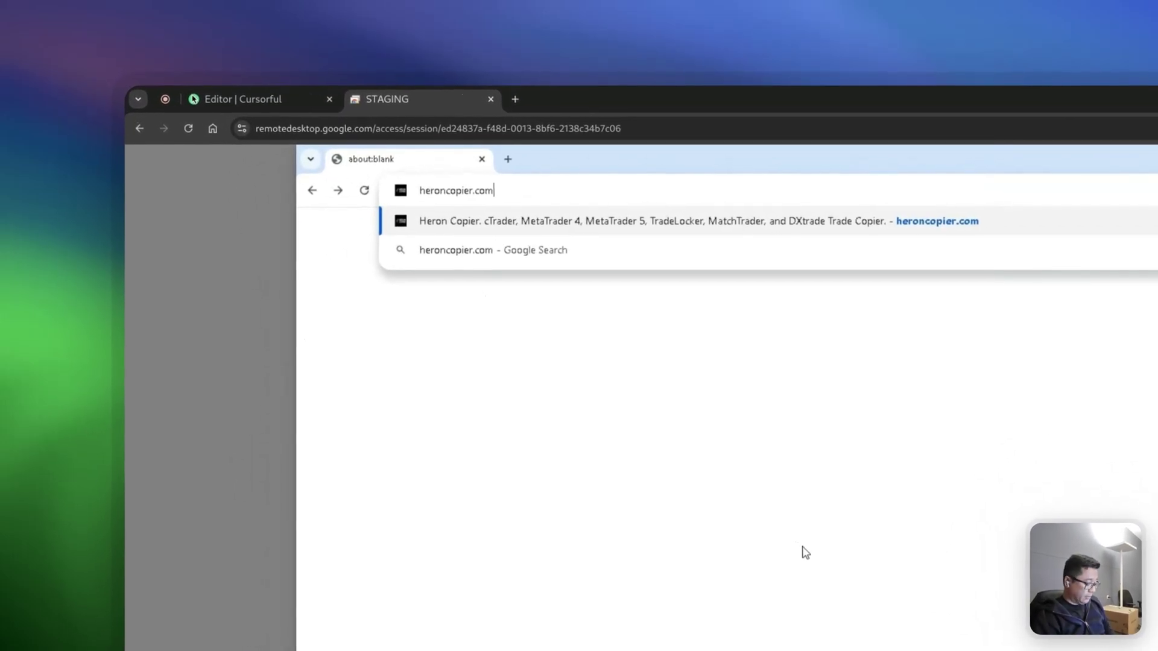
key(Return)
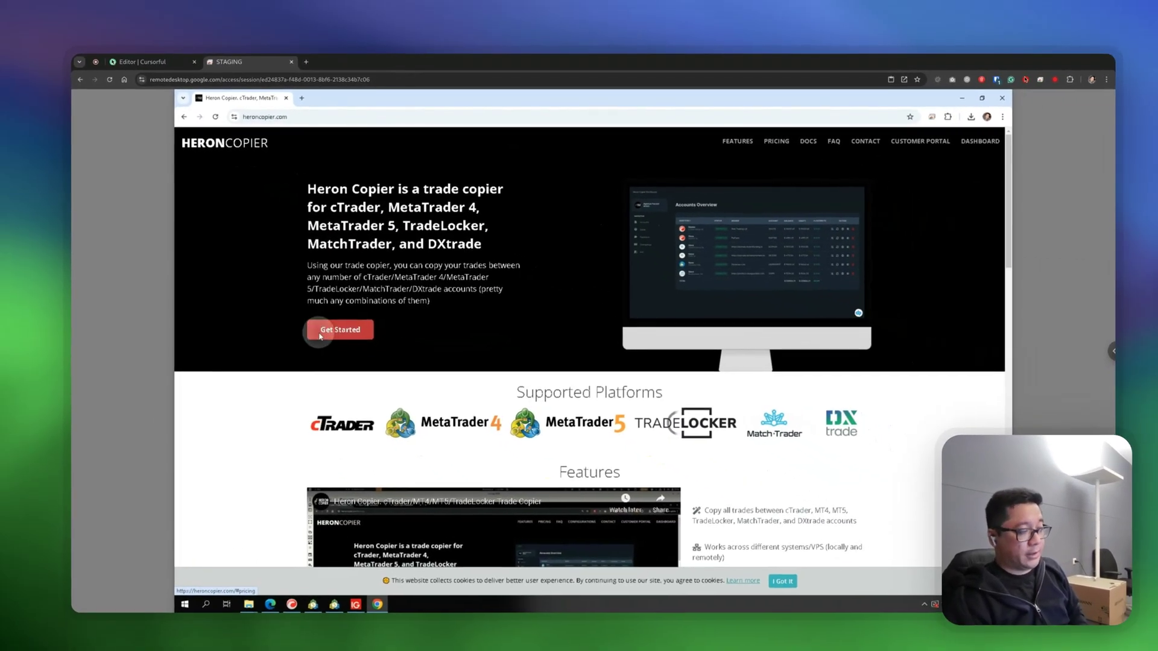
click(572, 545)
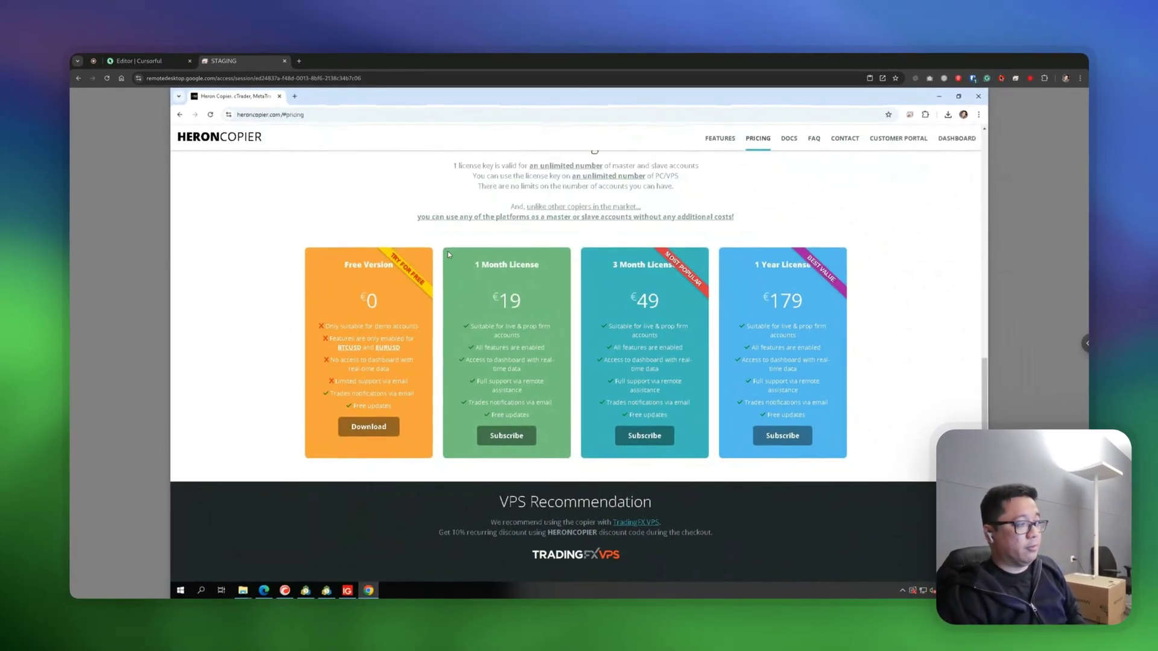
- Download the Free Version zip of Heron Copier and open it from Chrome's downloads
scroll(633, 321, up, 1)
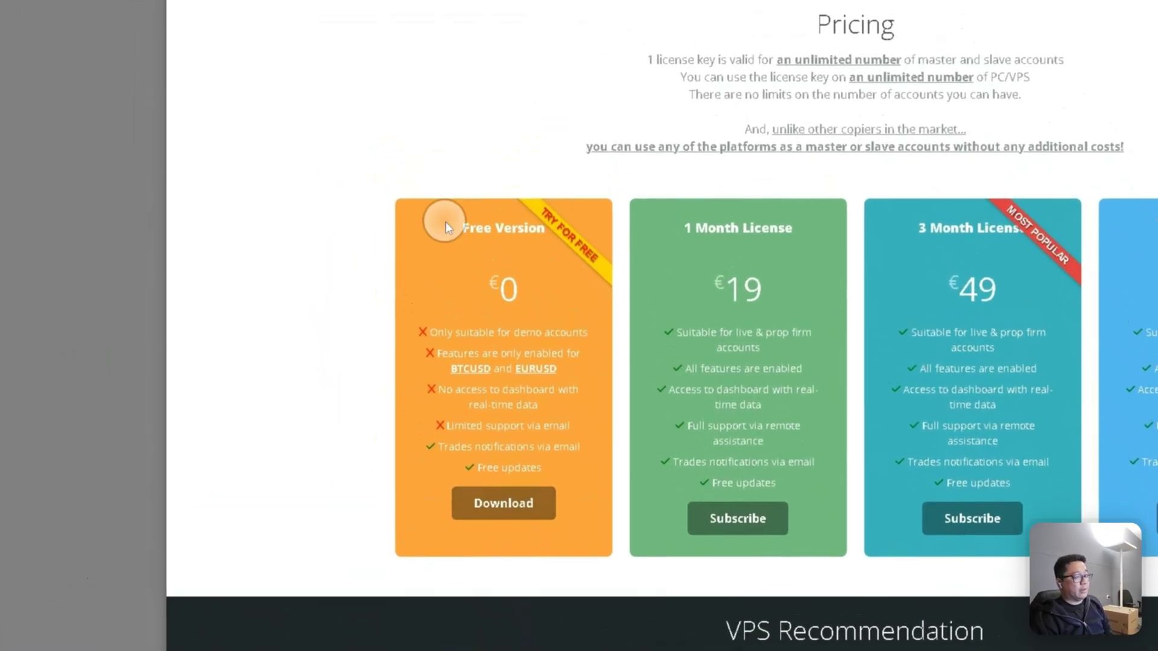
drag(425, 182, 530, 186)
click(443, 380)
click(467, 423)
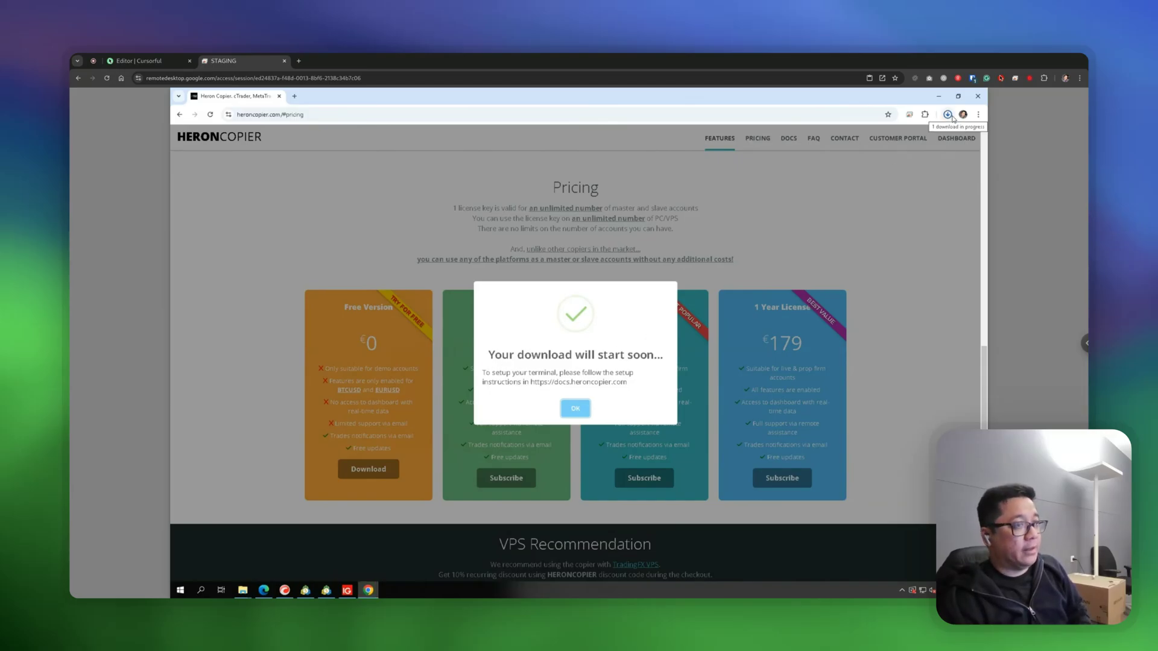
mouse_move(852, 141)
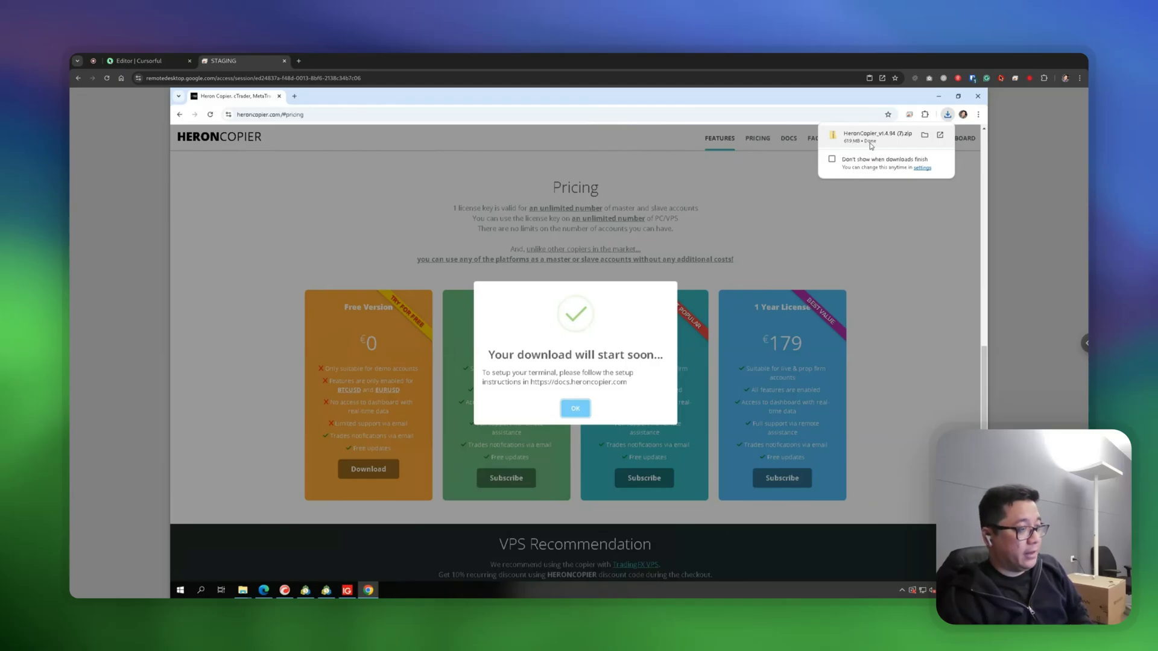
click(870, 146)
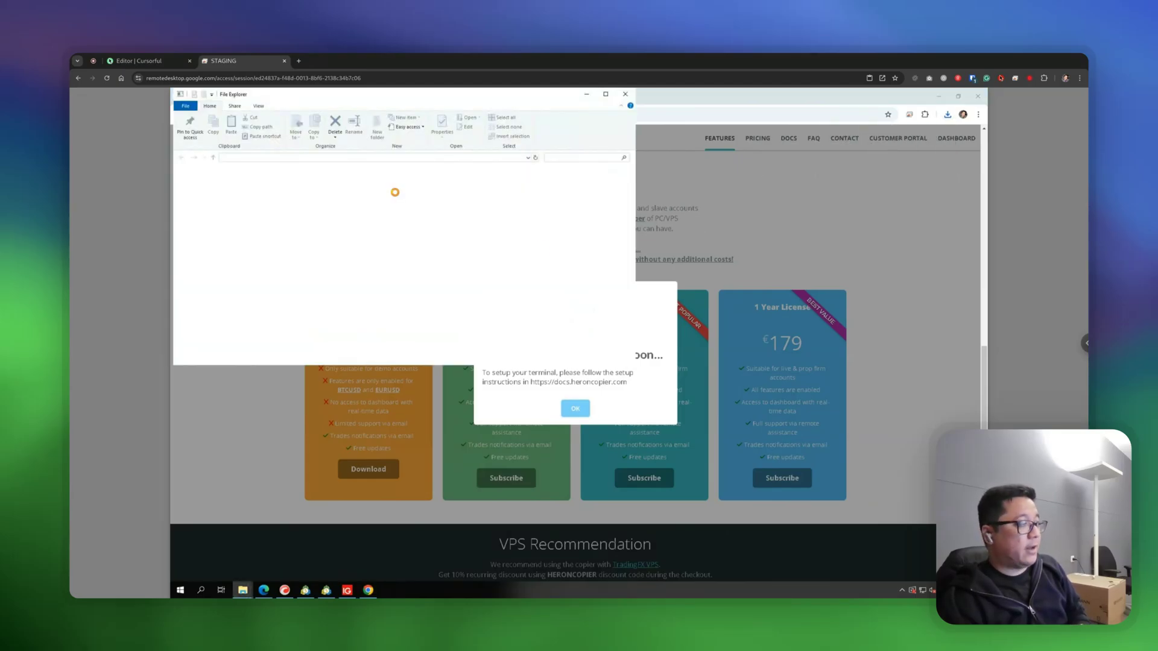
- Extract the HeronCopier_v1.4.94 folder to the Desktop, merging folders and replacing all existing files
drag(390, 97, 629, 170)
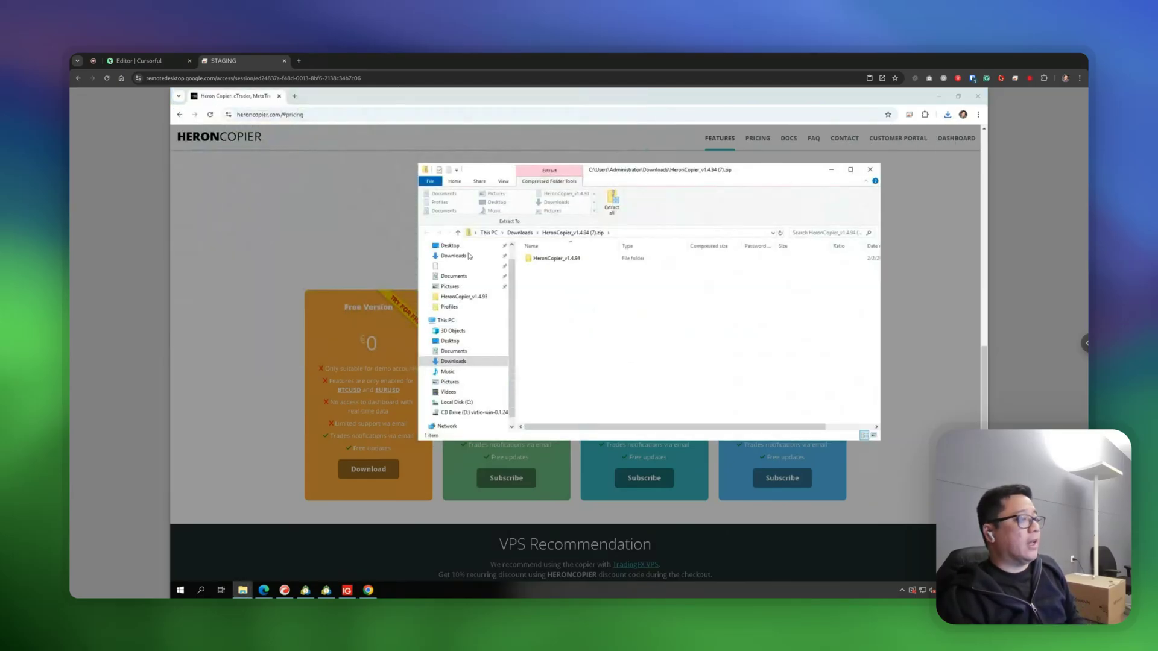
scroll(513, 280, up, 1)
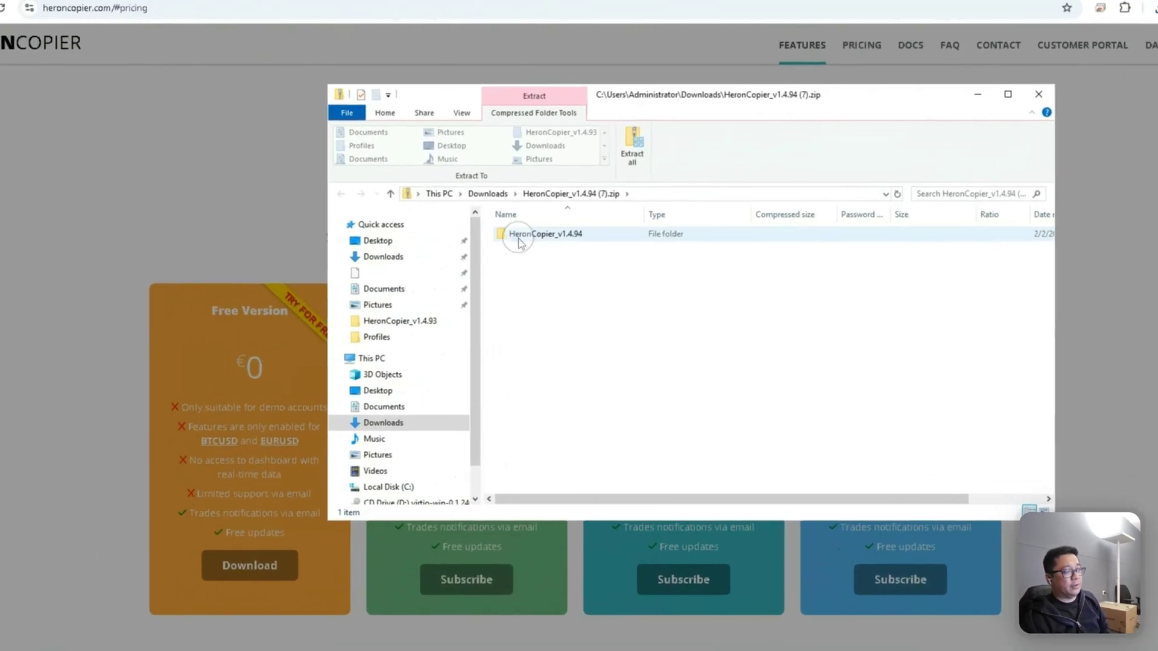
click(539, 260)
drag(515, 233, 465, 247)
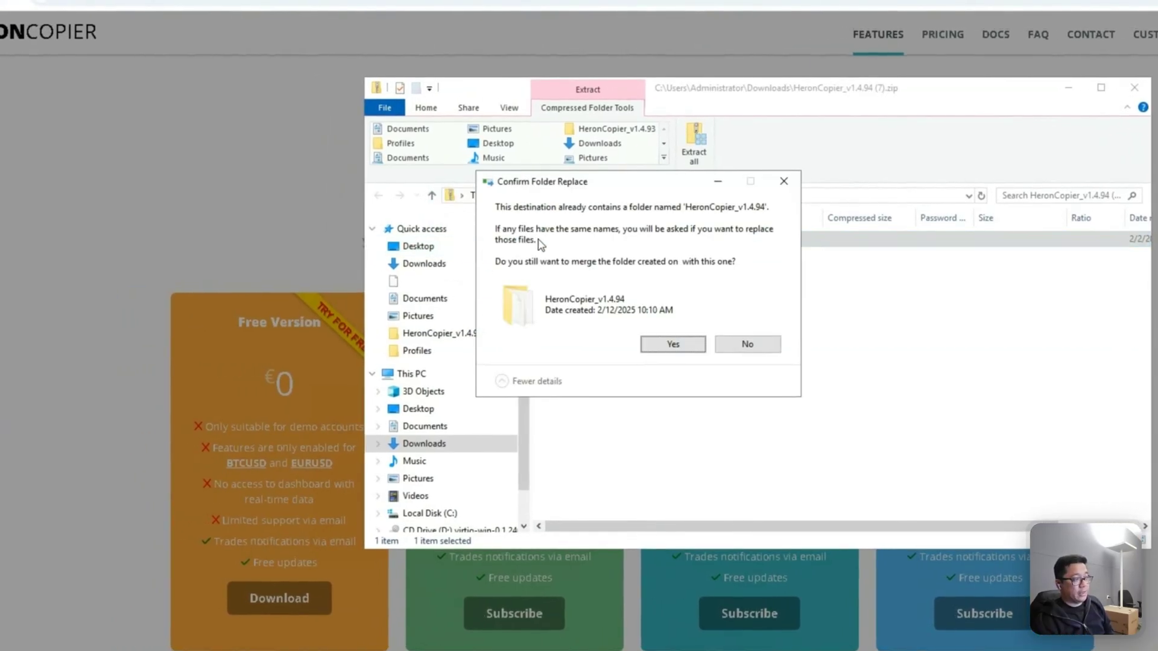
click(667, 343)
click(555, 349)
click(599, 370)
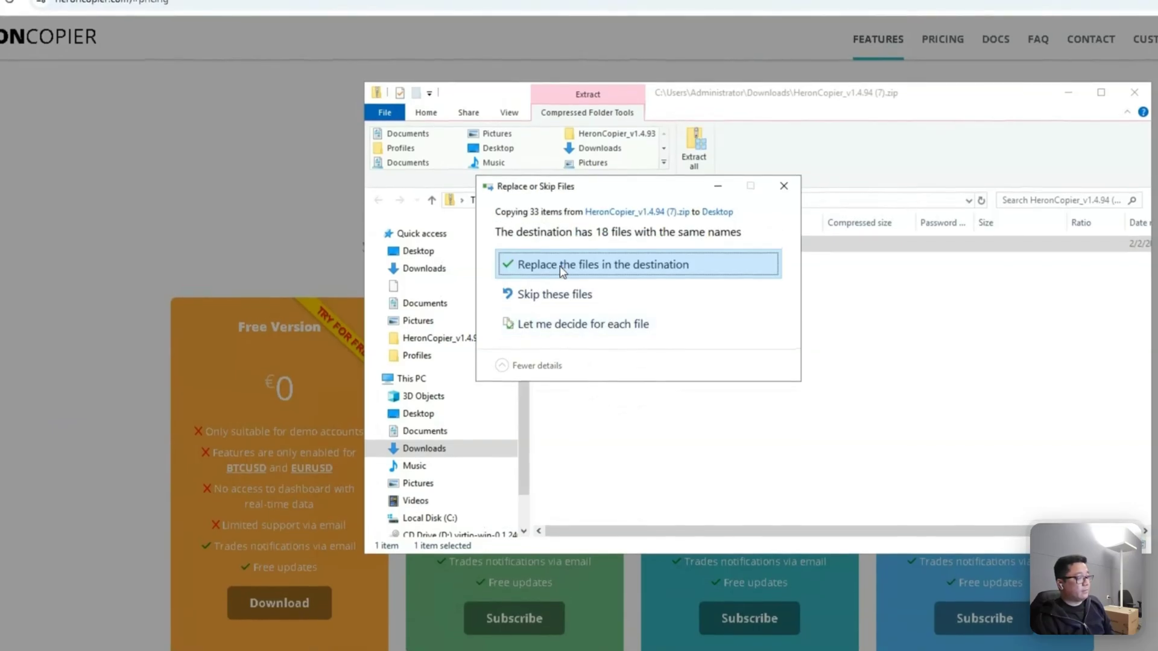
click(533, 276)
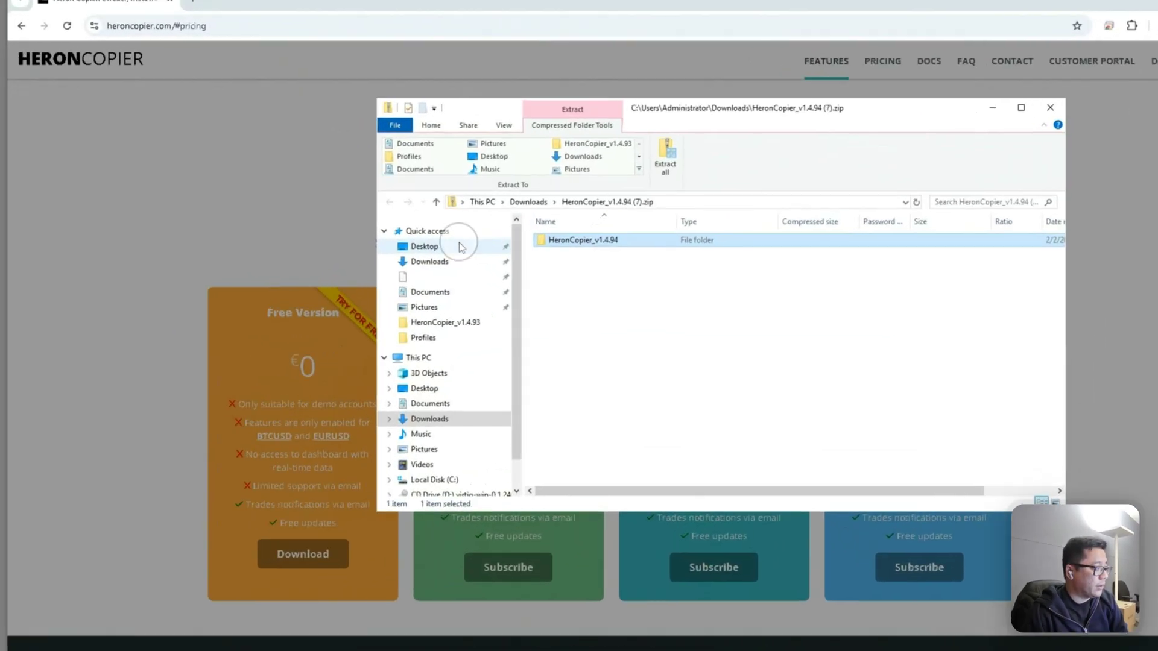
- Open the extracted HeronCopier_v1.4.94 folder and select the Heron Copier Connector 1.4.94.msi installer
click(479, 264)
double_click(606, 244)
click(615, 335)
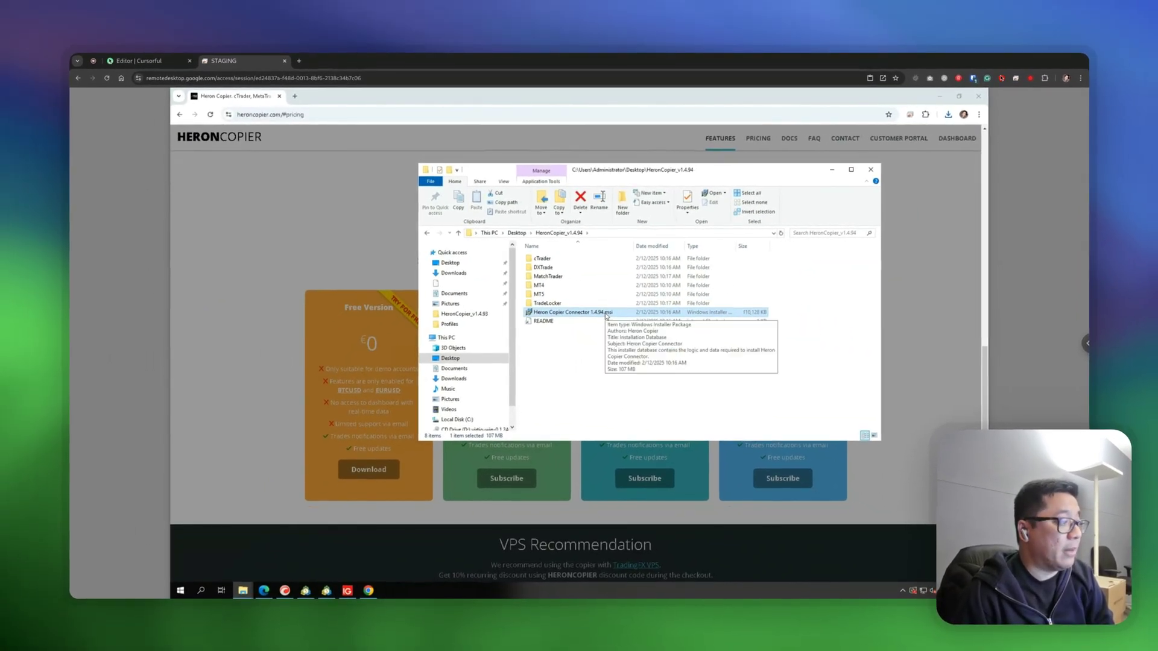
- Install Heron Copier Connector from the .msi, choosing Run anyway past the SmartScreen warning
right_click(608, 316)
click(621, 319)
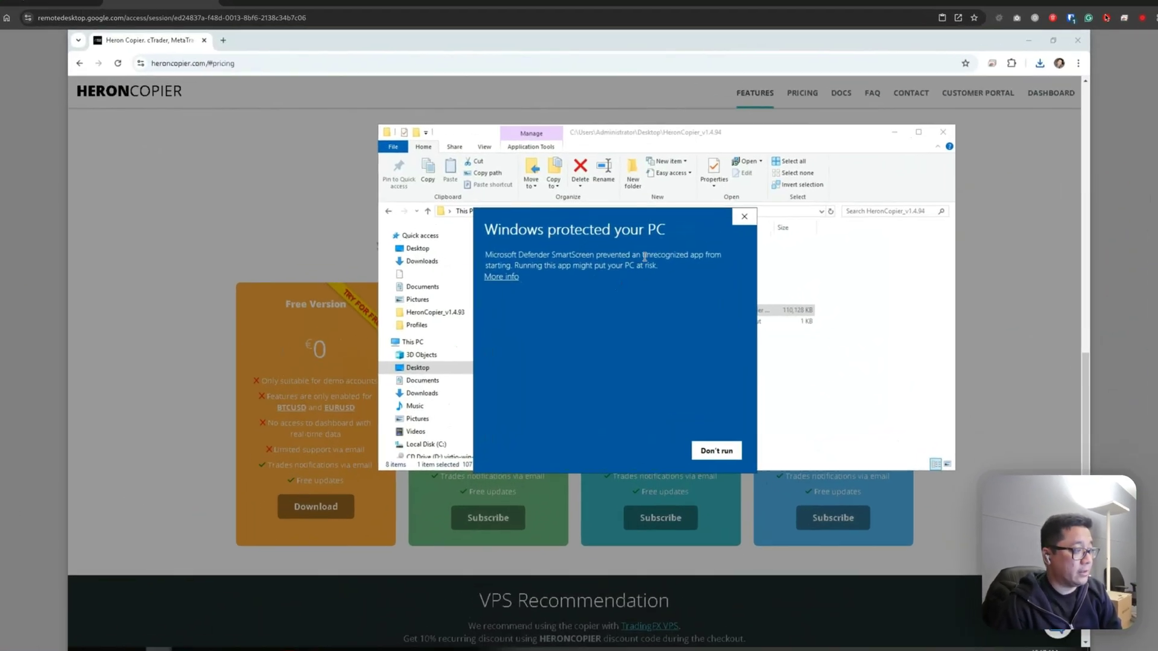
drag(639, 271, 672, 272)
click(674, 253)
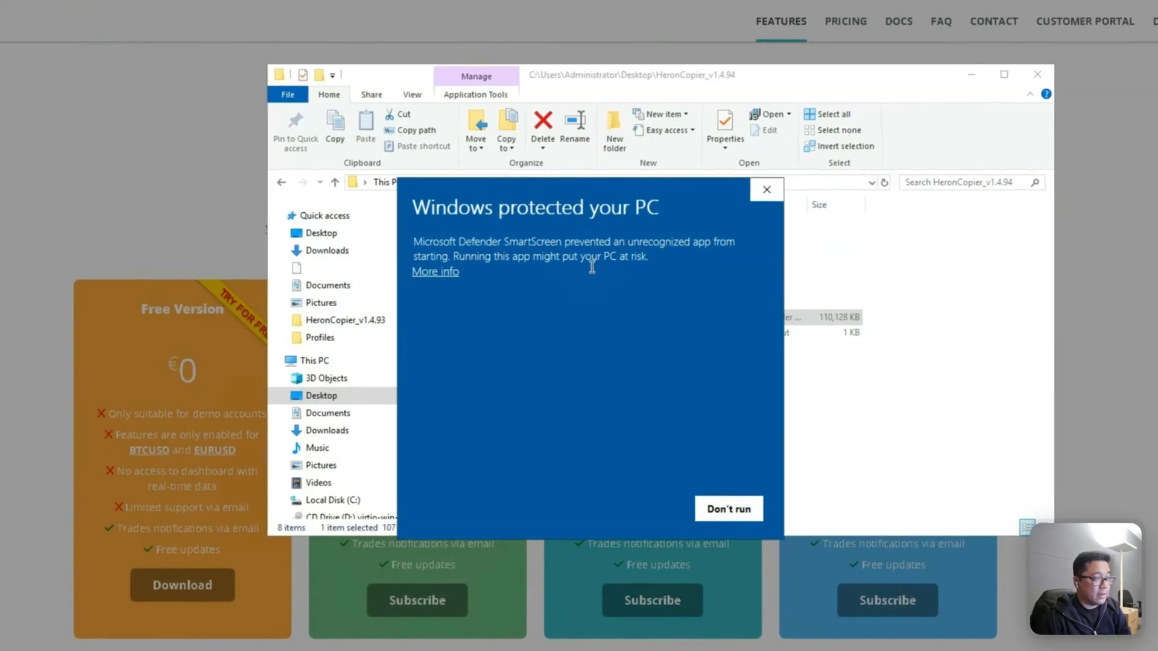
click(457, 275)
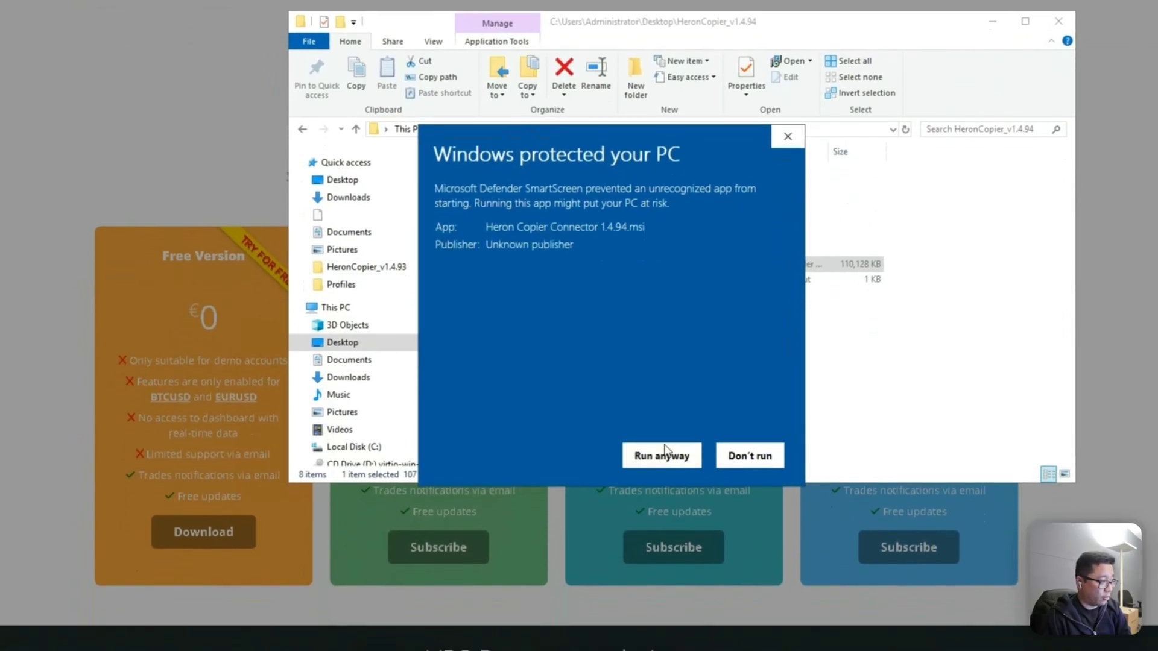
click(656, 425)
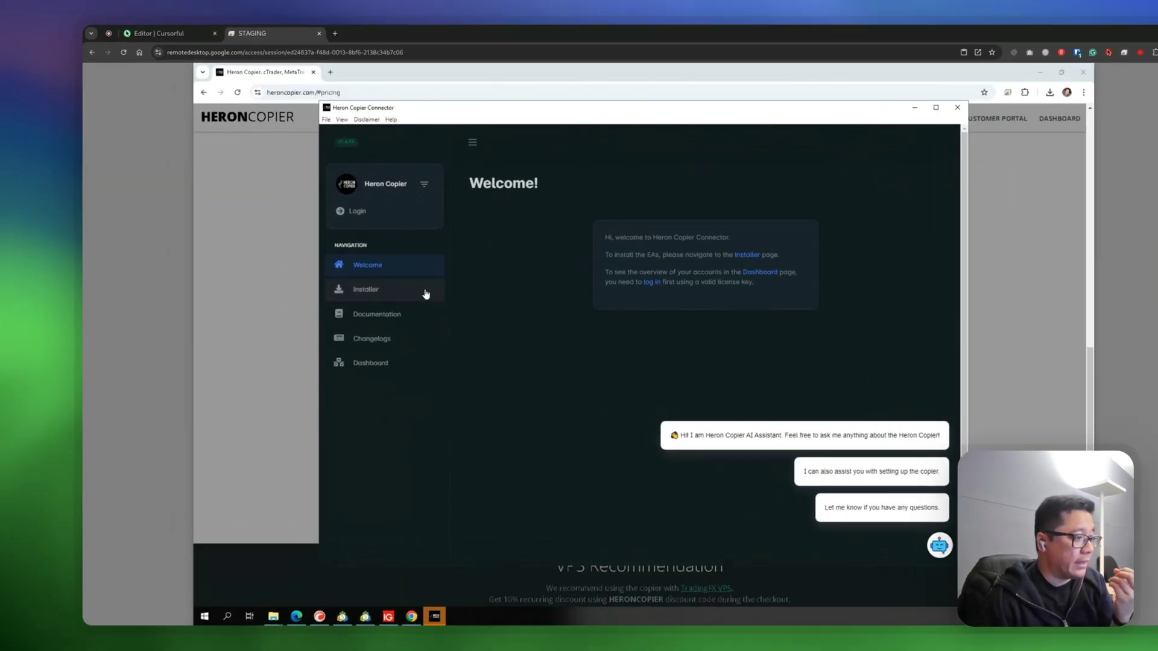
- On the Installer page, install Heron Copier into 1 MT4, 3 MT5 and all cTrader terminals
click(380, 295)
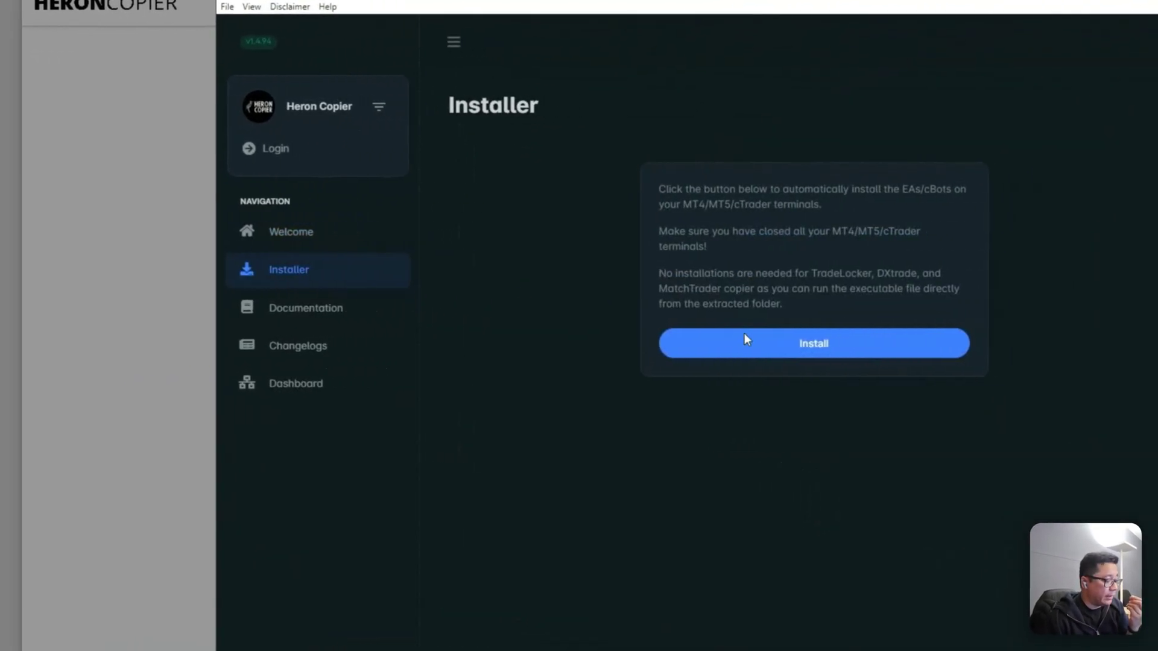
click(719, 346)
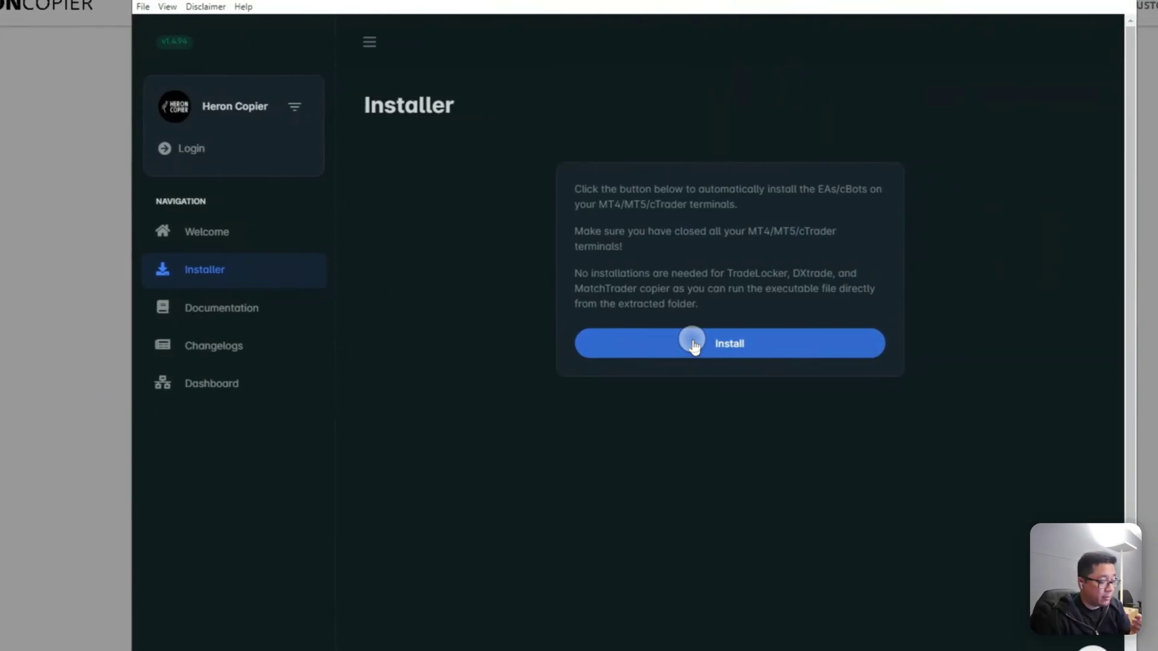
drag(749, 233, 843, 239)
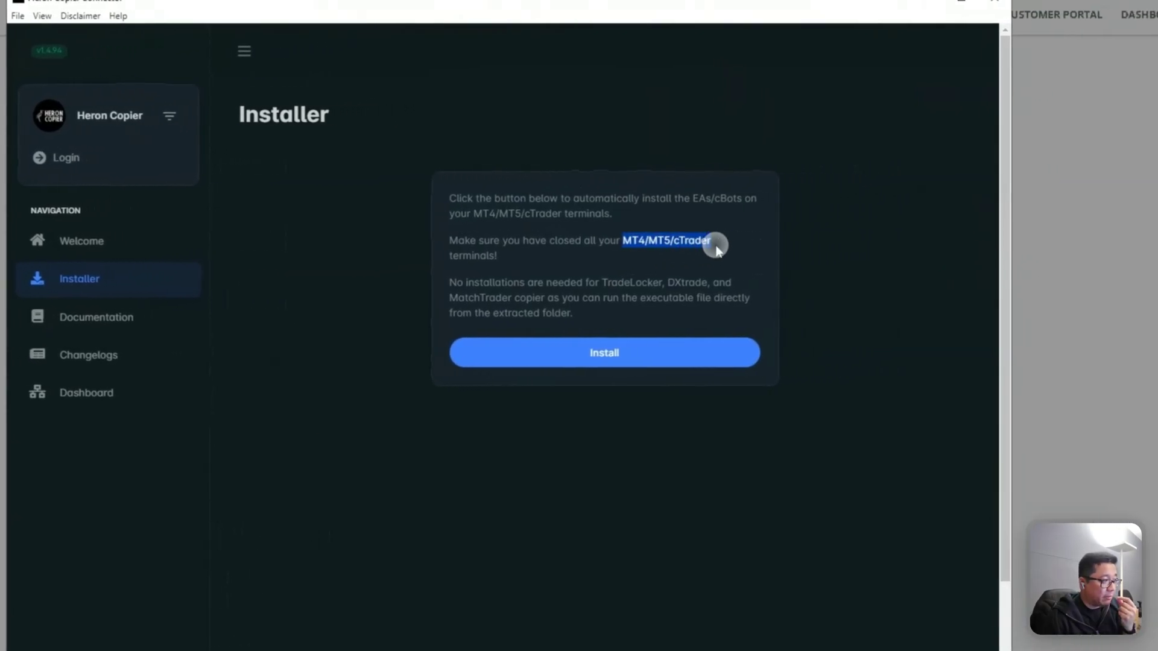
click(710, 262)
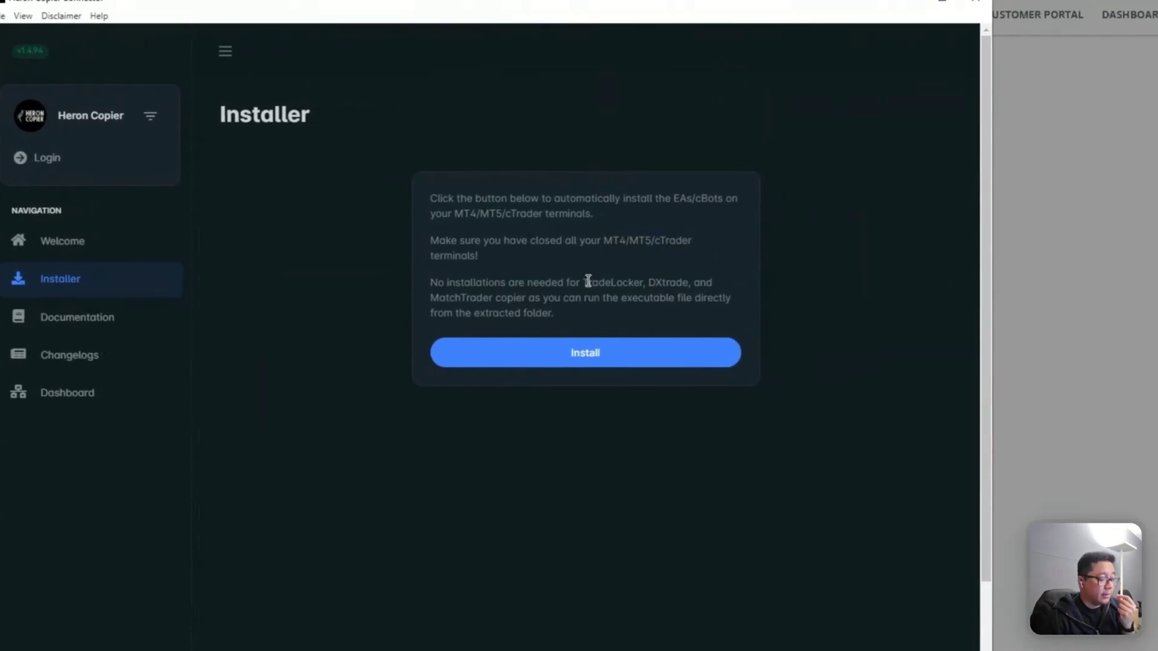
drag(587, 282, 486, 293)
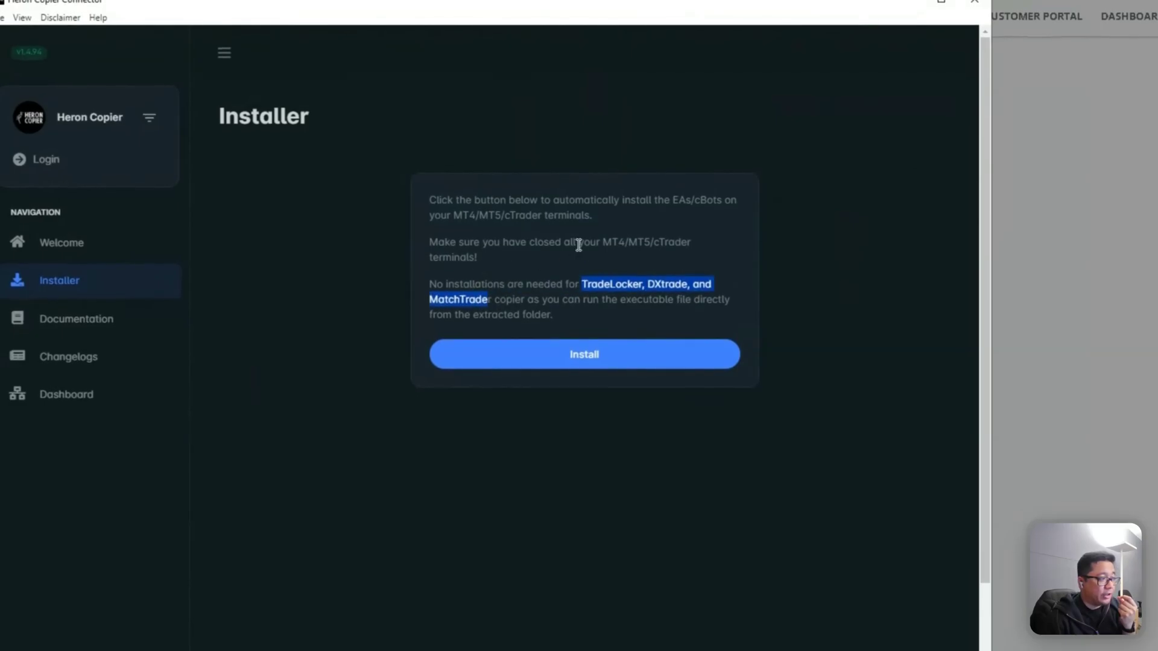
click(601, 266)
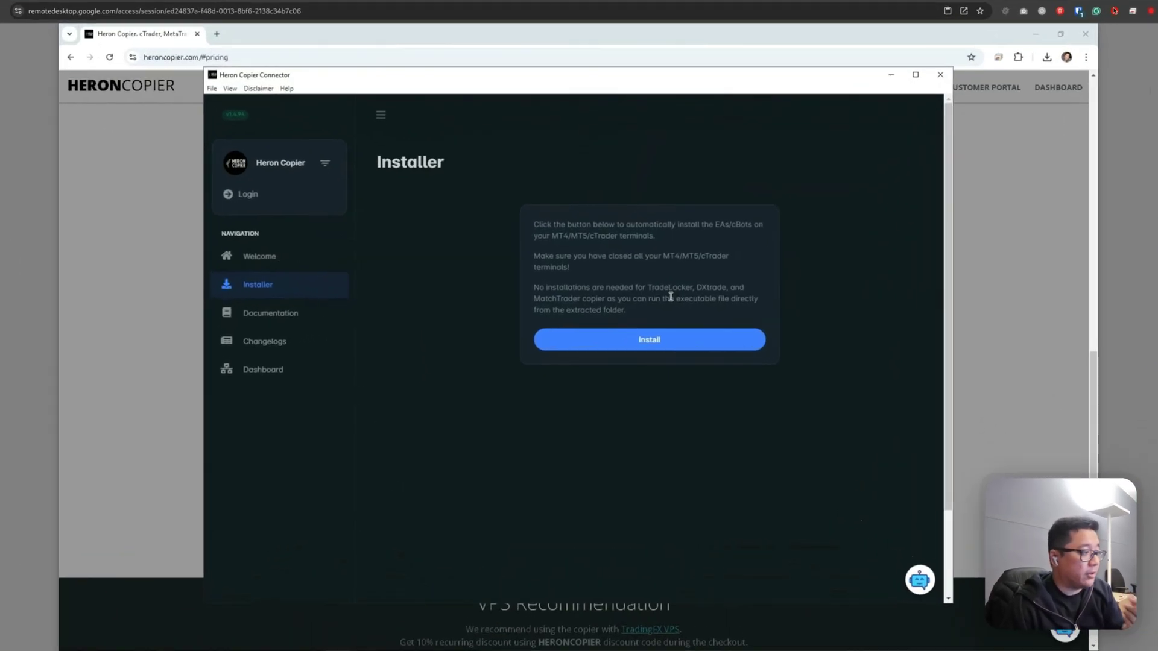
drag(656, 304, 698, 305)
click(657, 276)
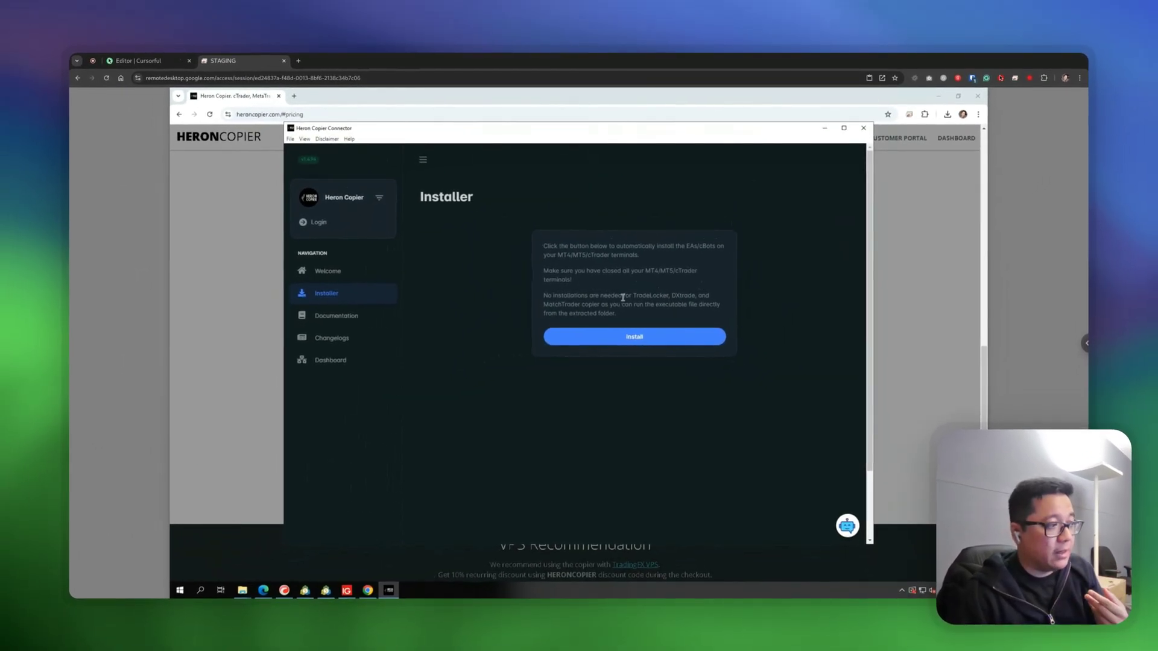
click(633, 338)
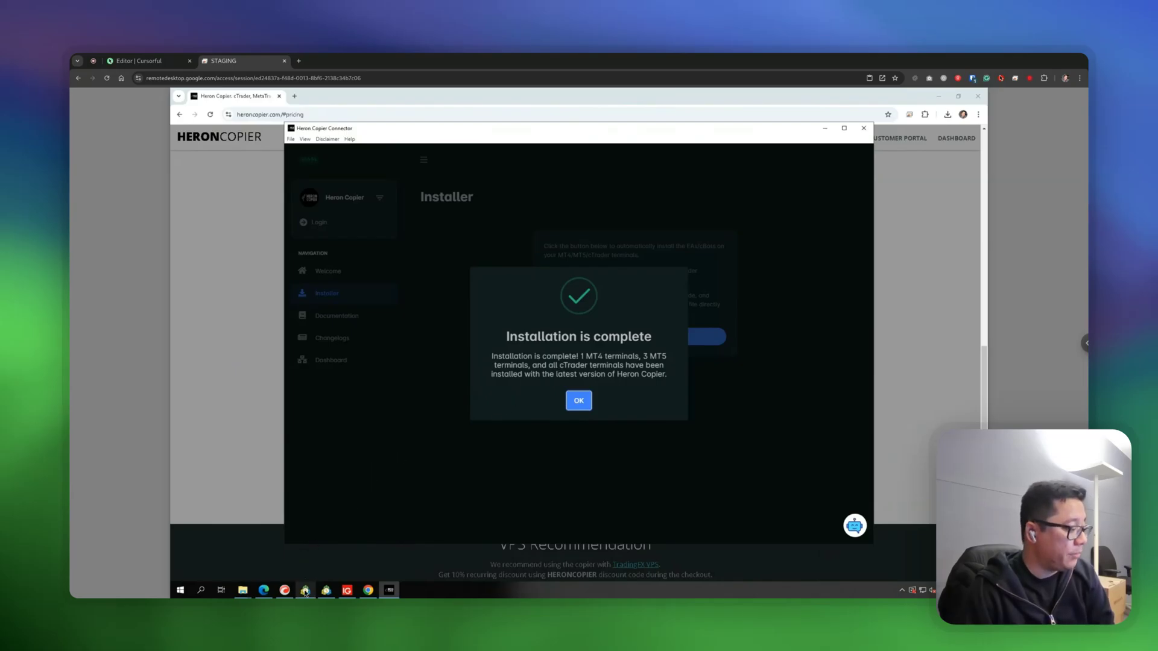
- In MetaTrader 5, refresh Expert Advisors, expand Heron Copier and select Heron Copier Master
mouse_move(305, 593)
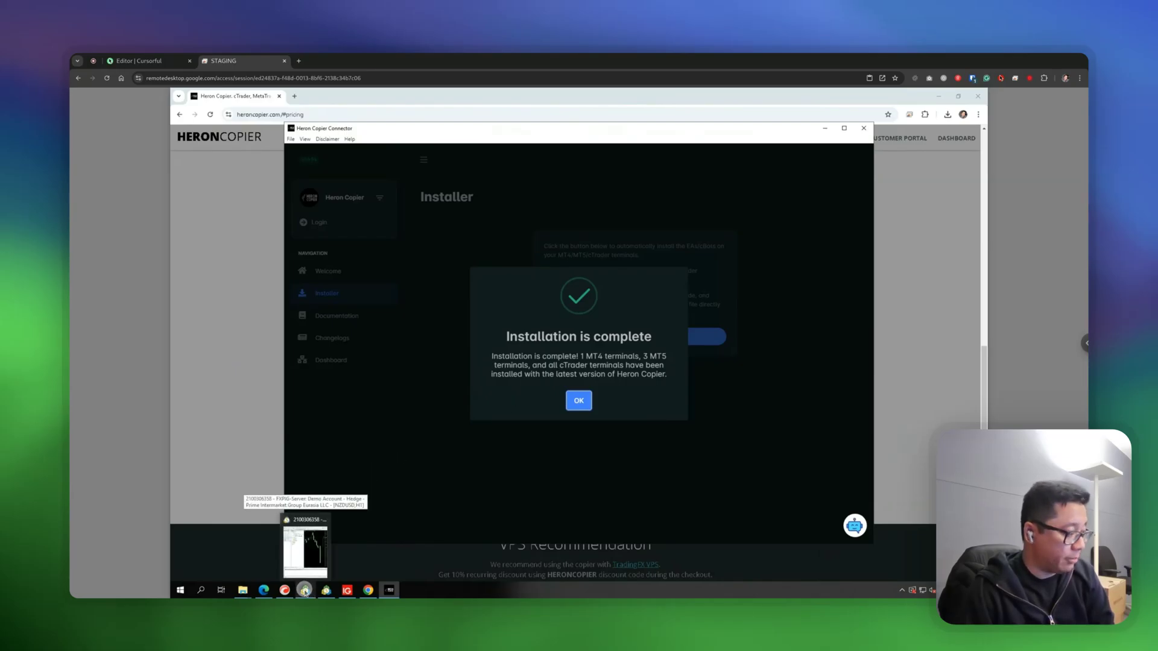
click(306, 591)
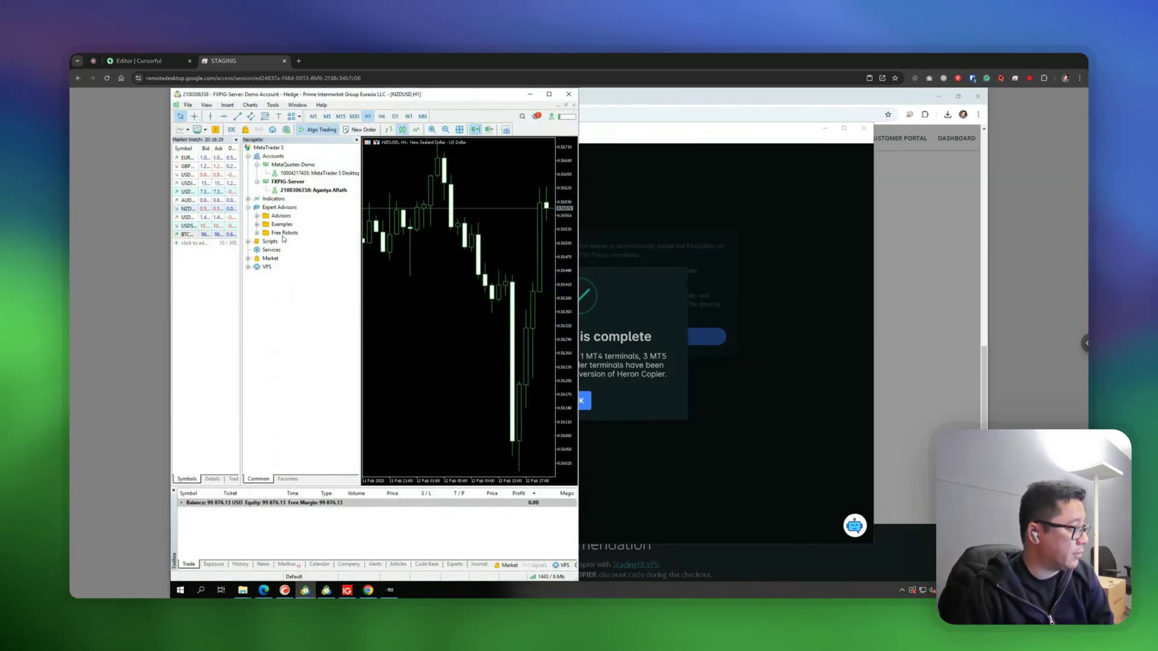
right_click(281, 209)
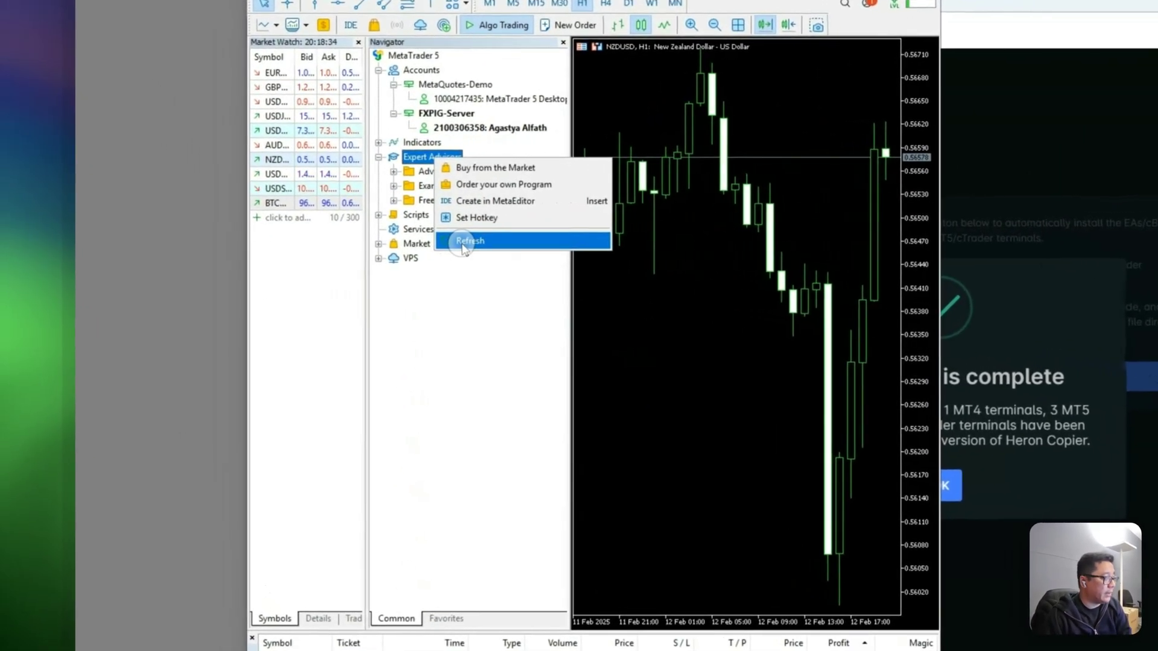
click(464, 241)
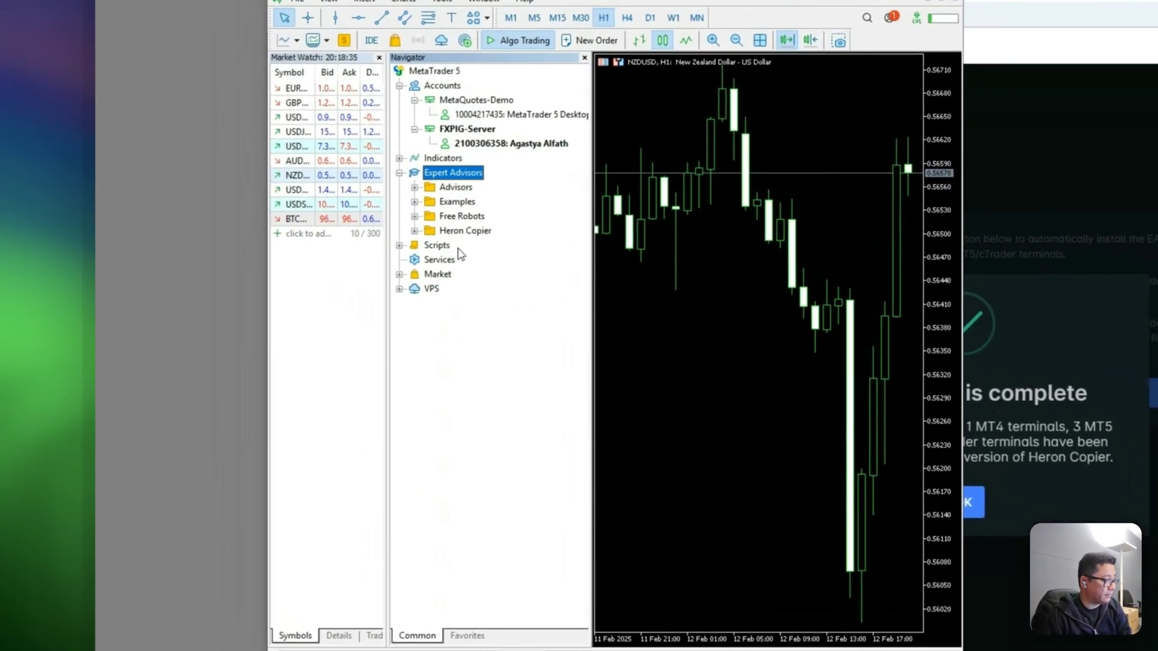
click(422, 215)
double_click(491, 243)
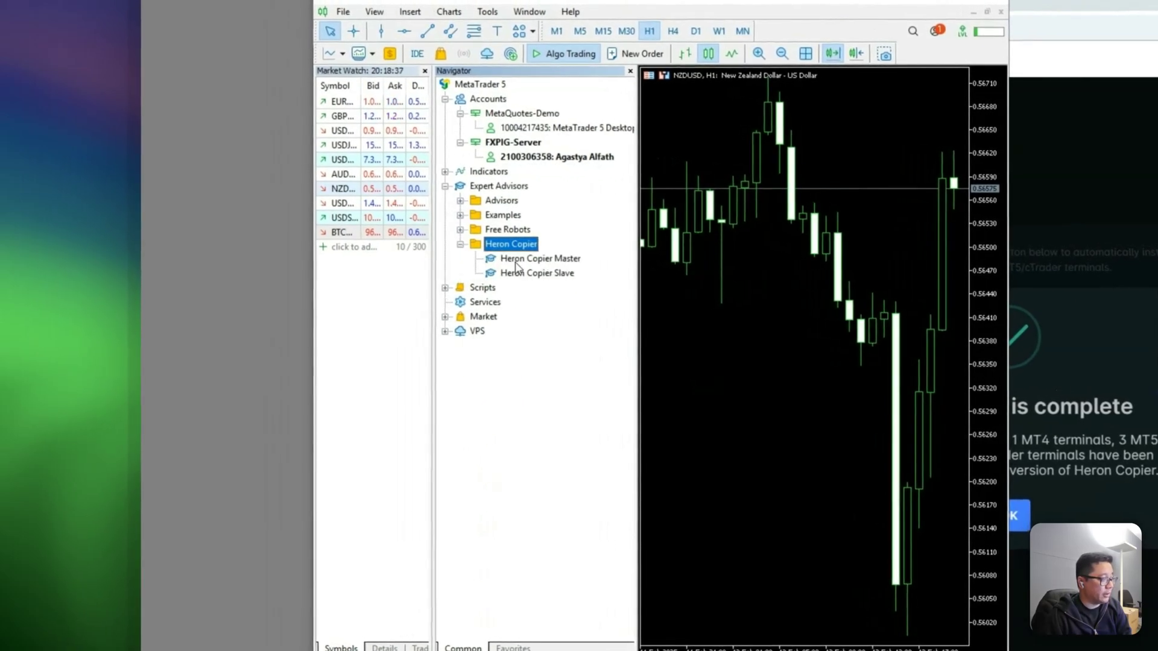
click(547, 256)
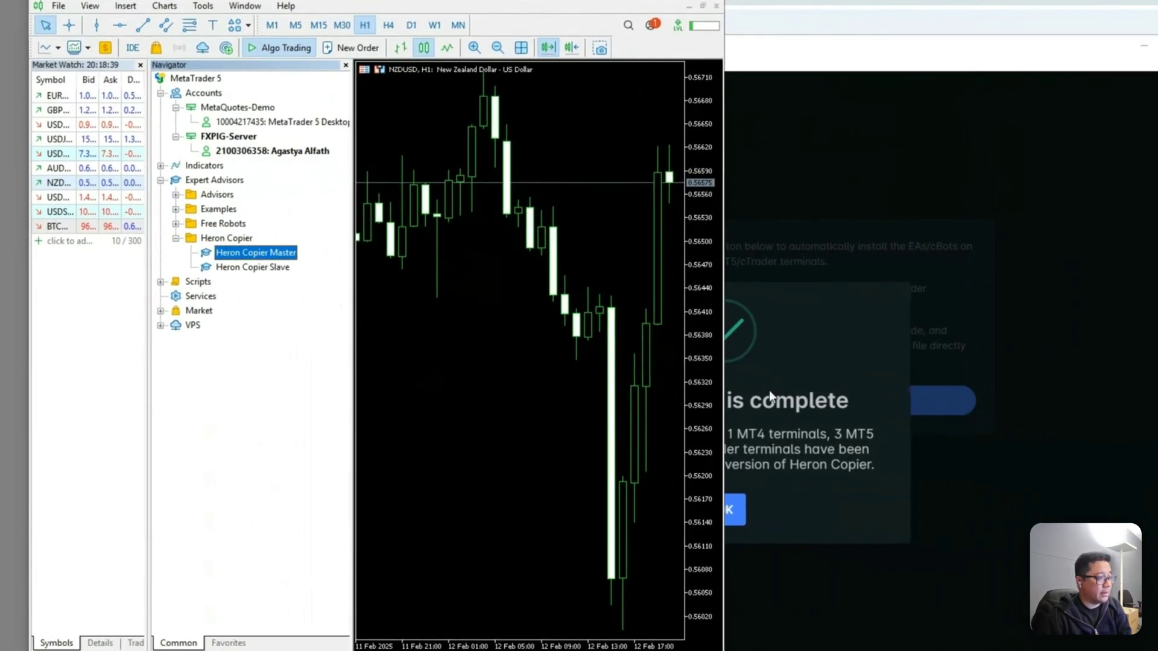
- Minimize the Heron Copier Connector window
drag(744, 460, 471, 396)
click(551, 396)
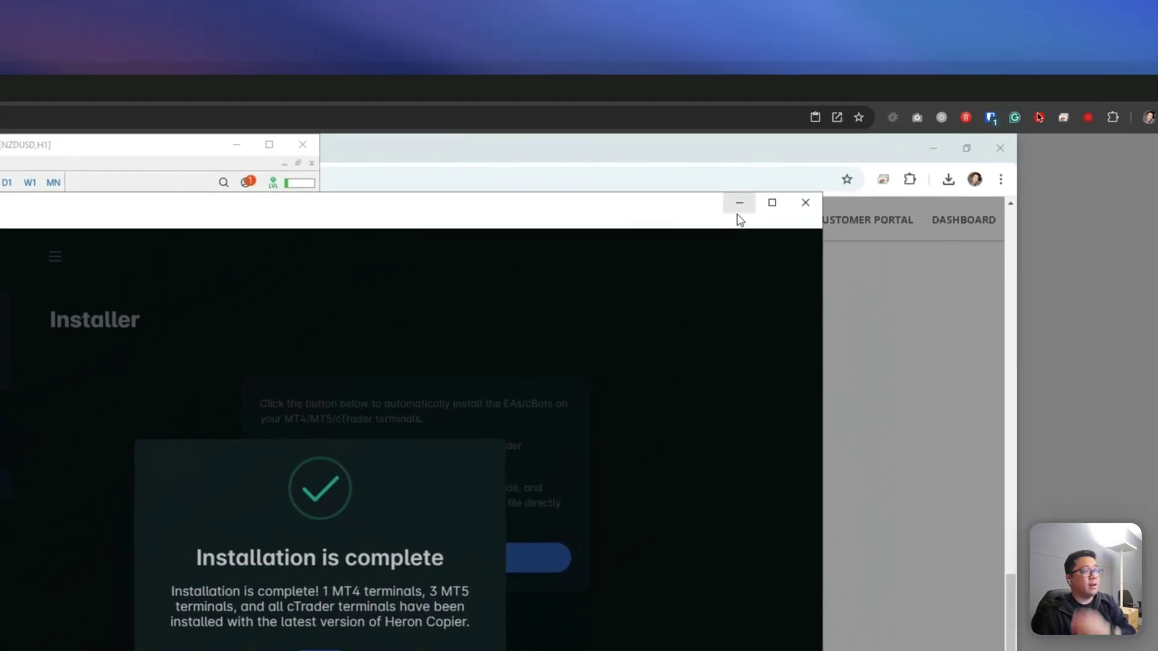
click(699, 235)
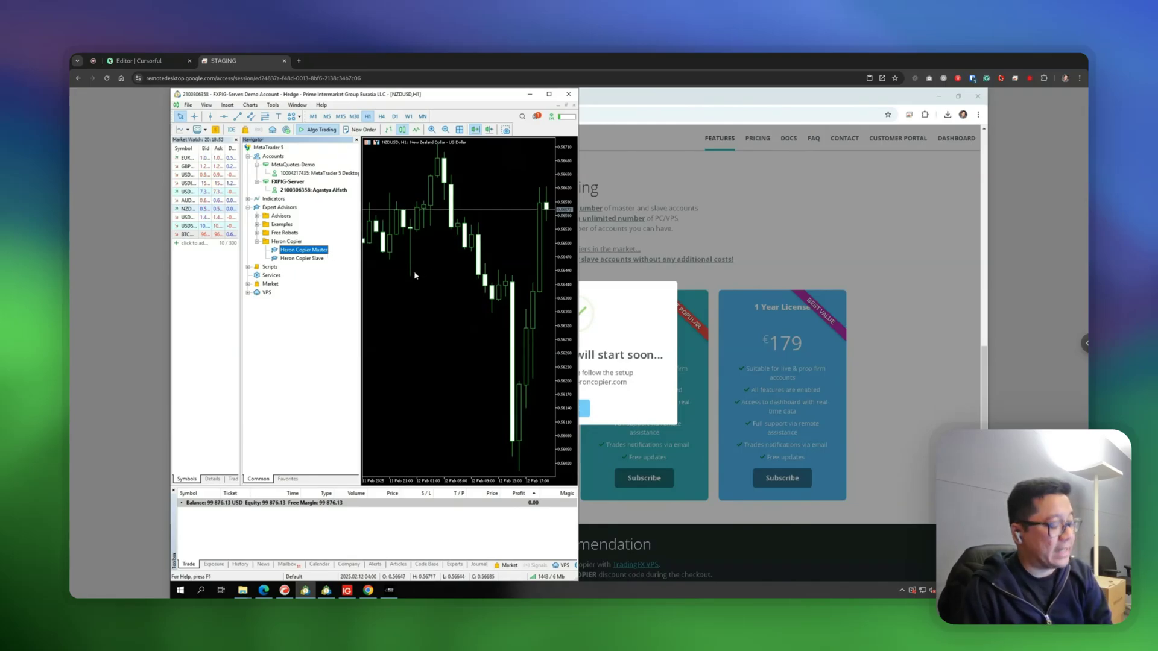
click(336, 316)
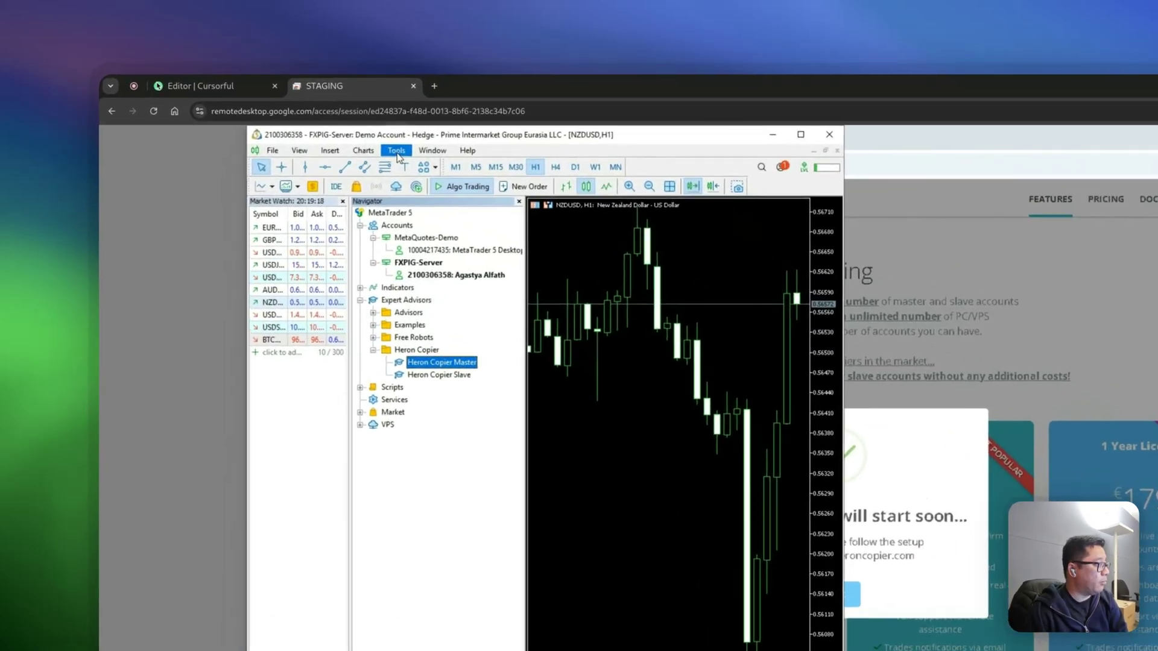
click(273, 105)
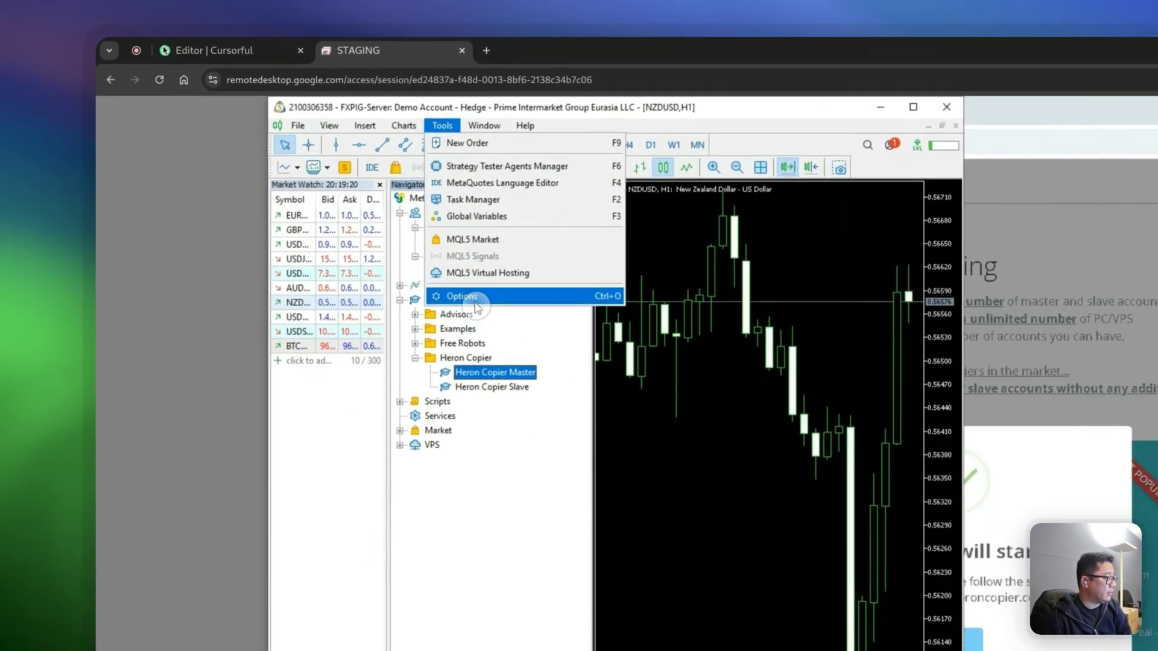
click(459, 334)
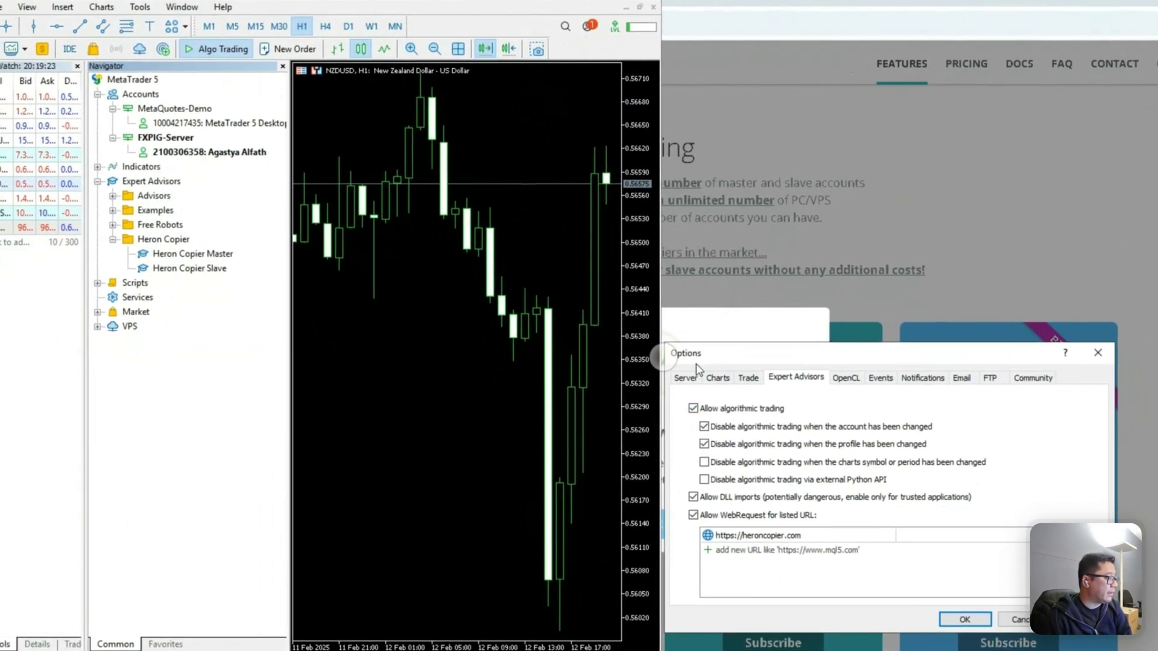
drag(696, 362, 361, 306)
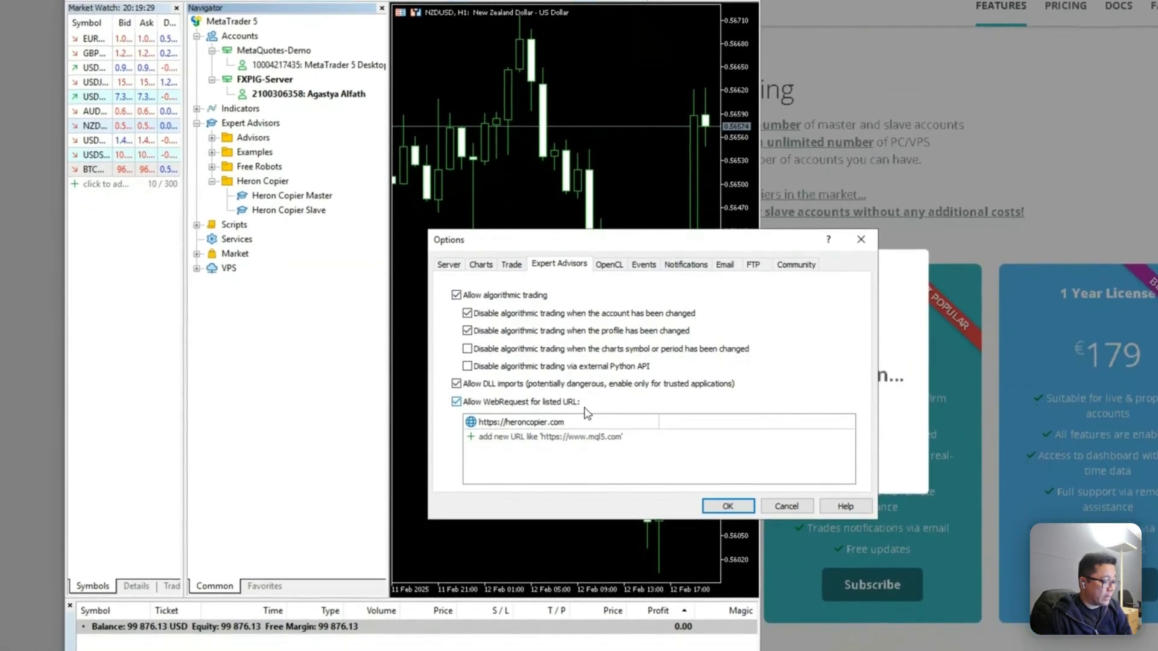
click(542, 426)
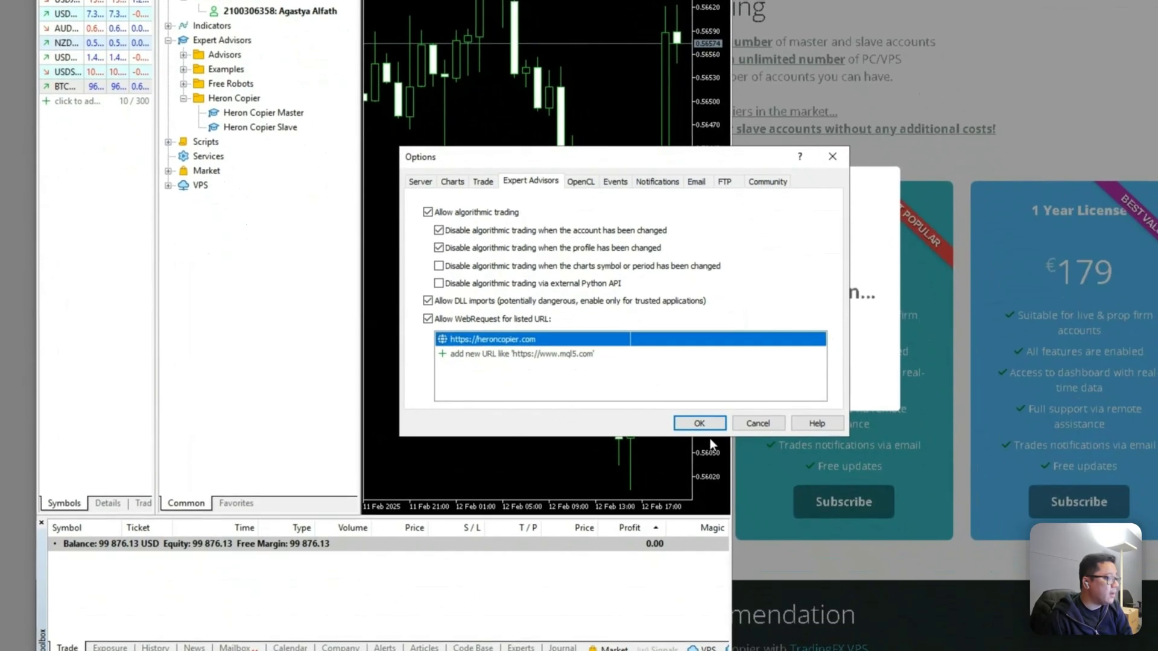
click(729, 492)
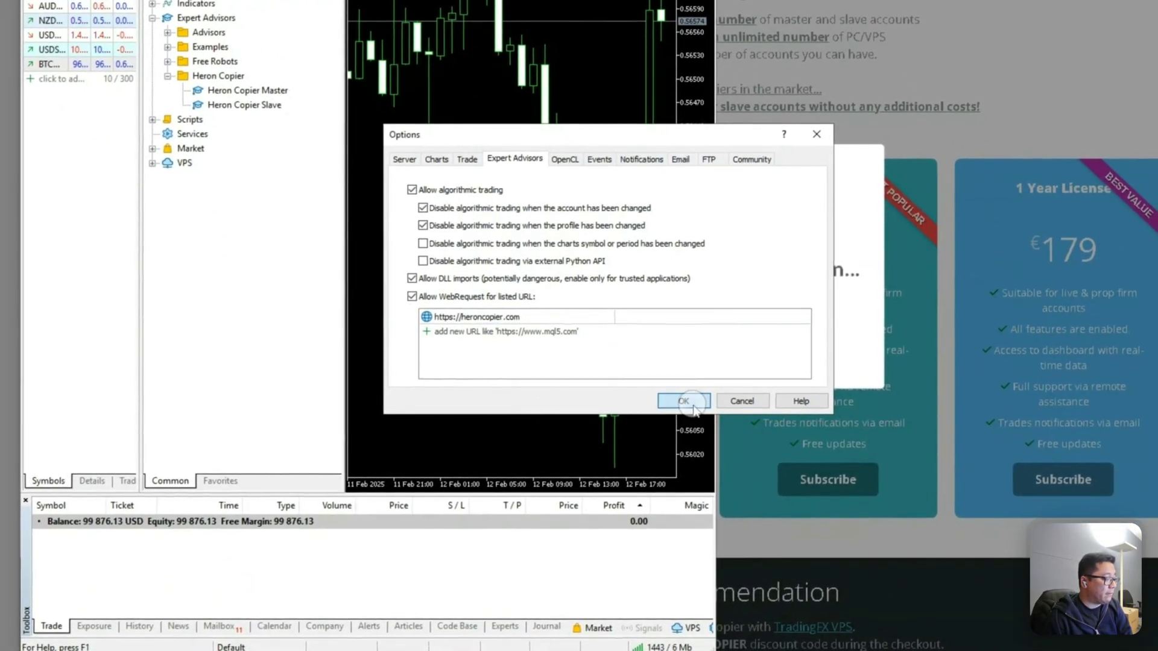
click(280, 91)
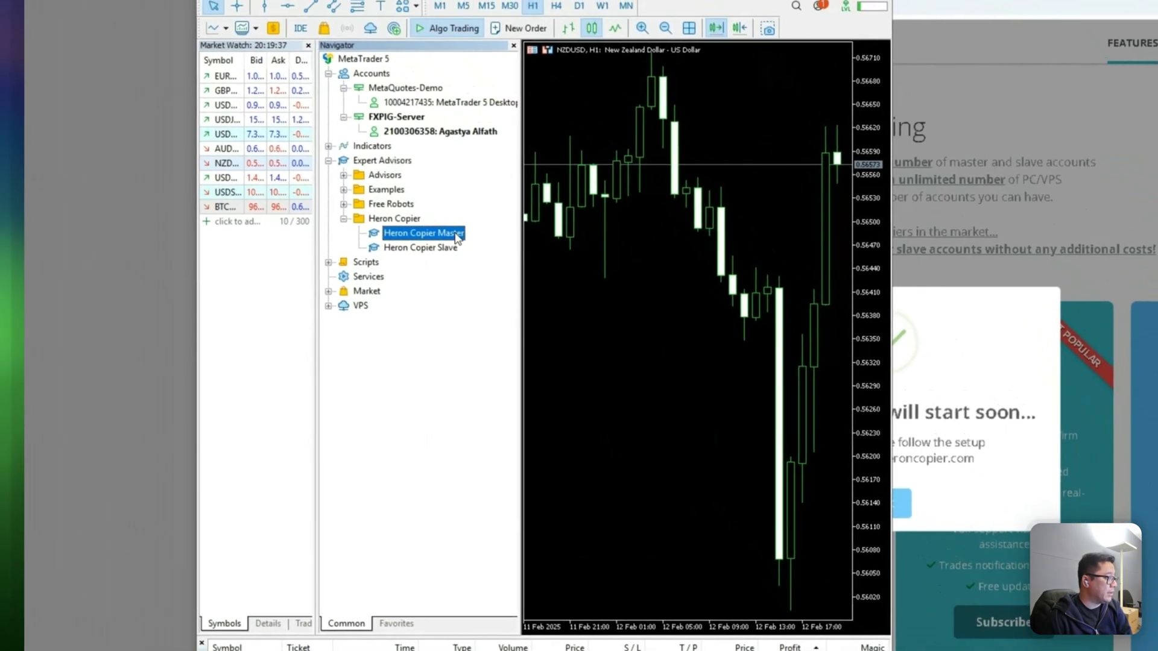
- Attach Heron Copier Master to the NZDUSD chart with the license key entered, and start it
drag(457, 236, 627, 230)
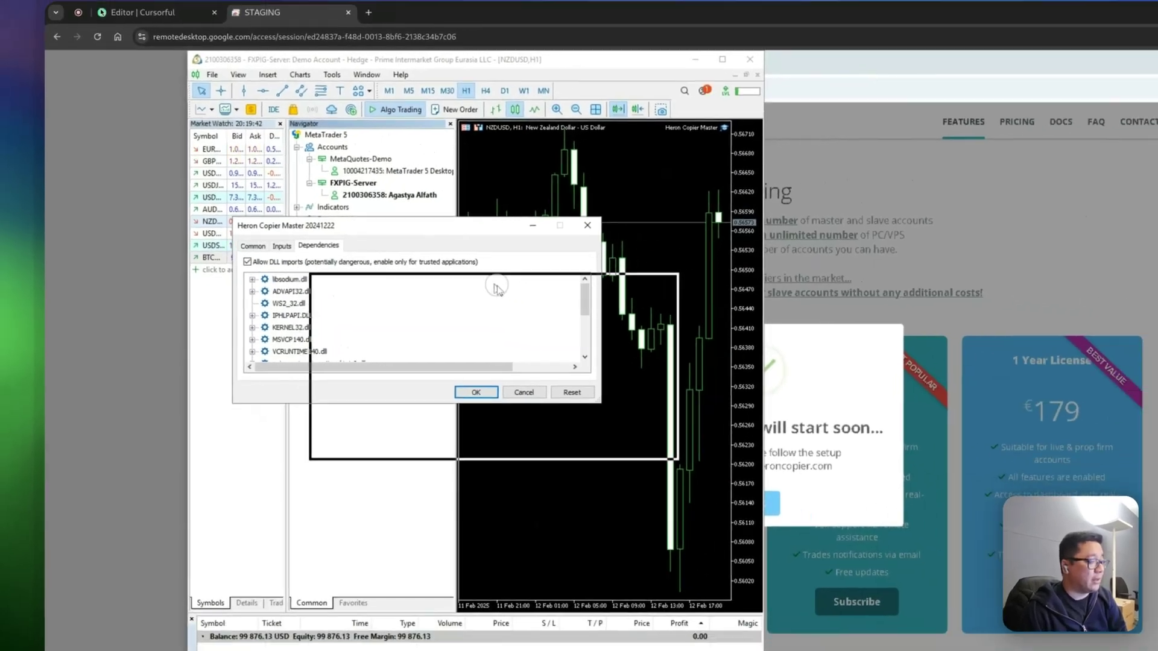
drag(496, 287, 539, 352)
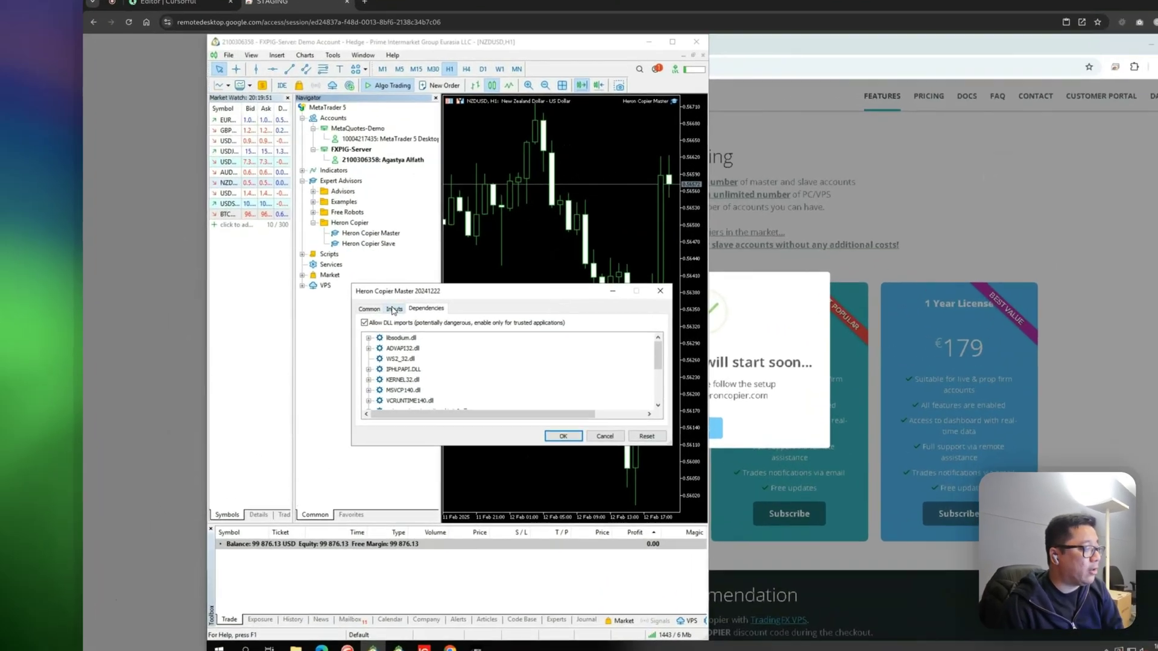
click(323, 312)
double_click(588, 370)
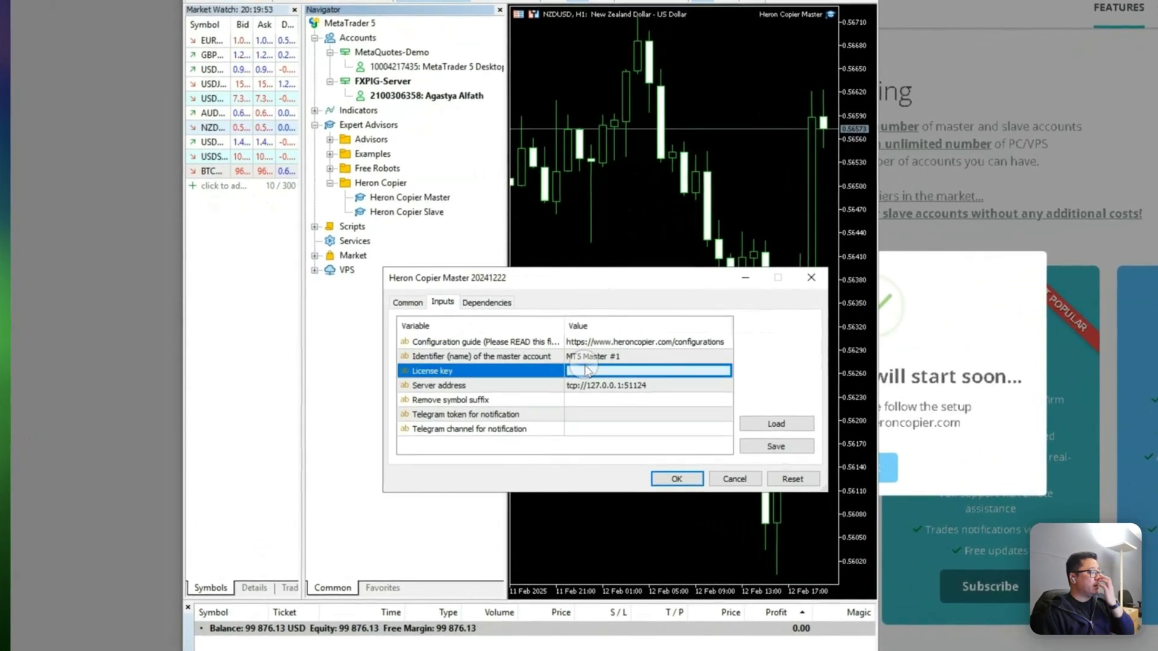
click(600, 398)
click(596, 372)
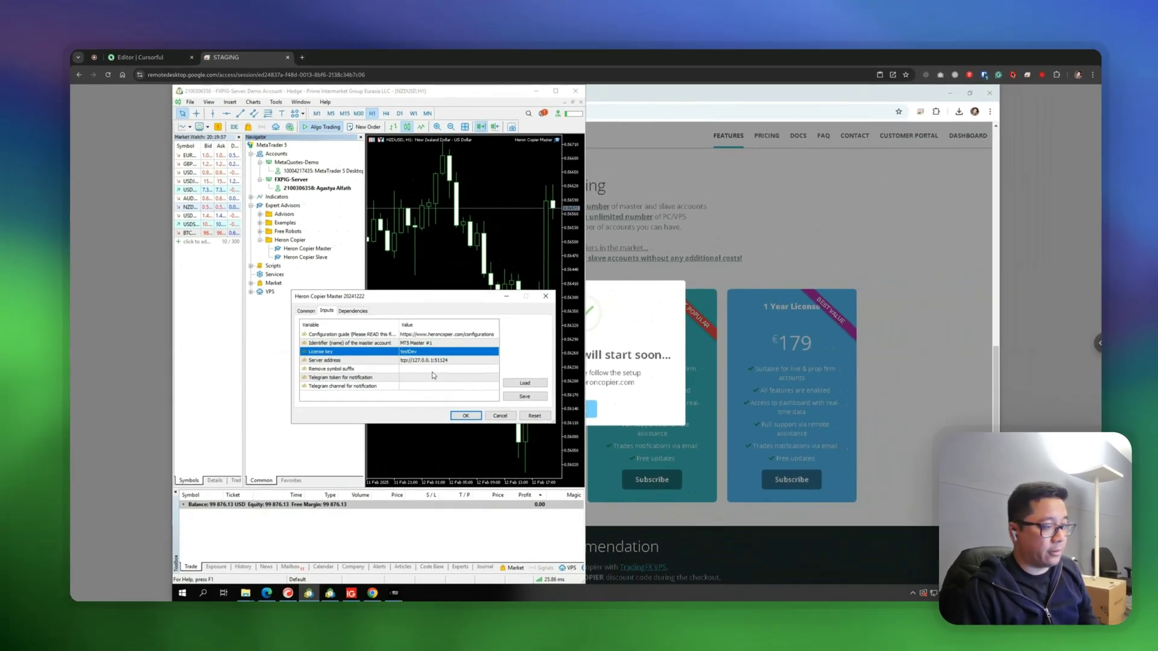
click(409, 360)
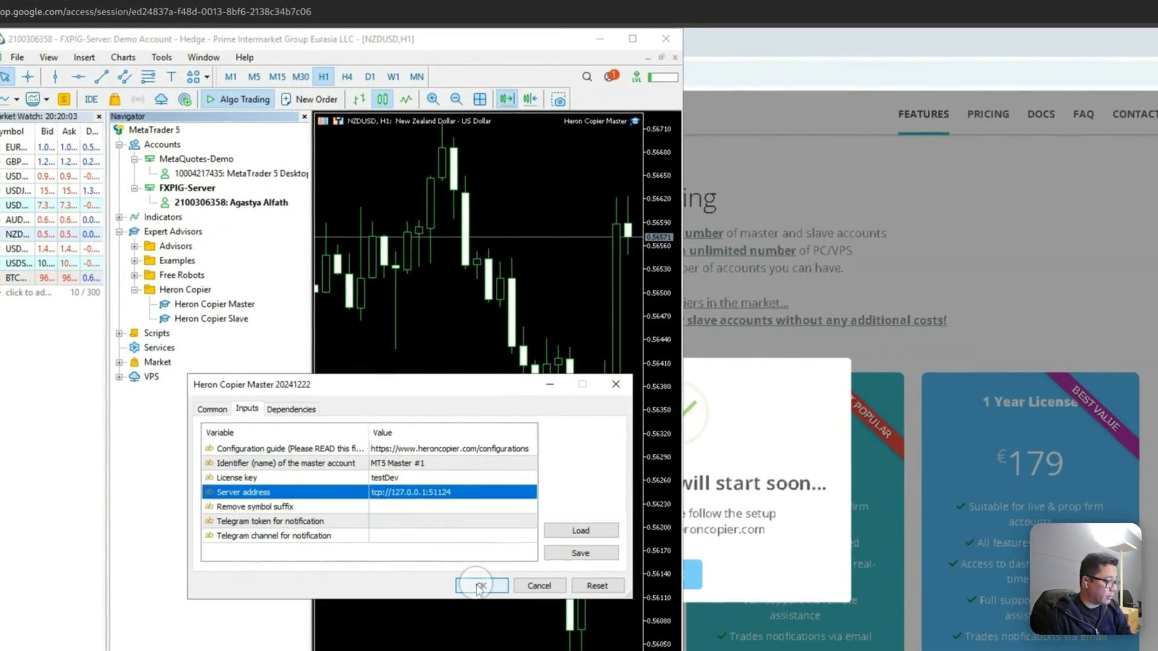
click(480, 586)
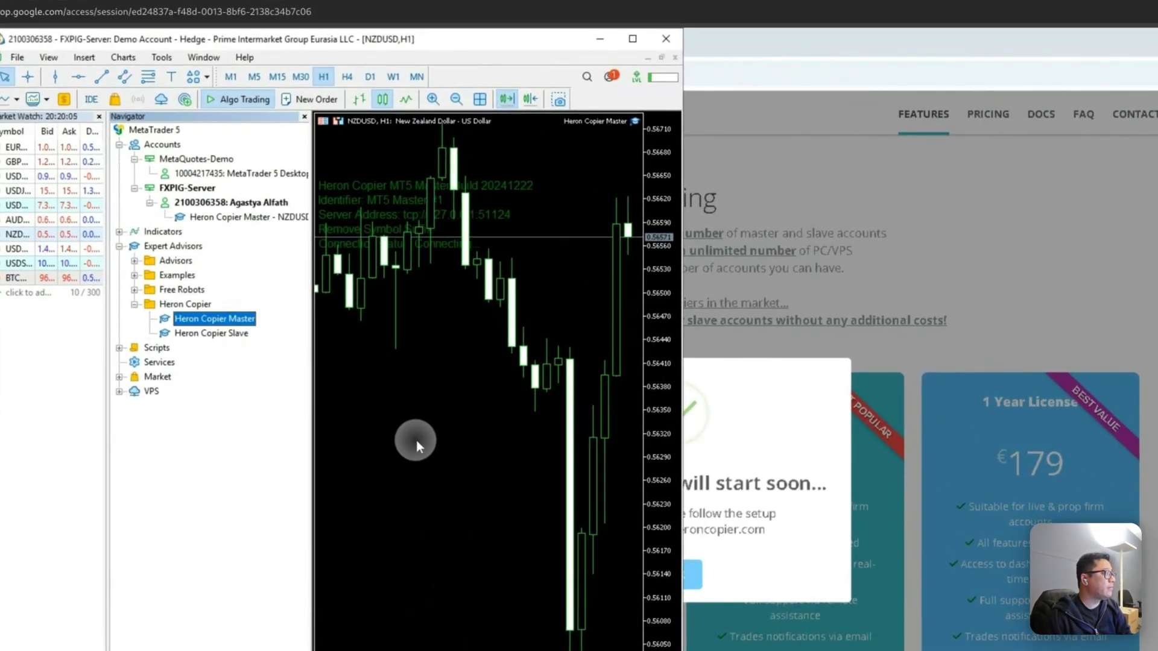
- Scroll and pan the NZDUSD chart across the 10–12 Feb bars
scroll(486, 427, down, 5)
scroll(486, 430, down, 3)
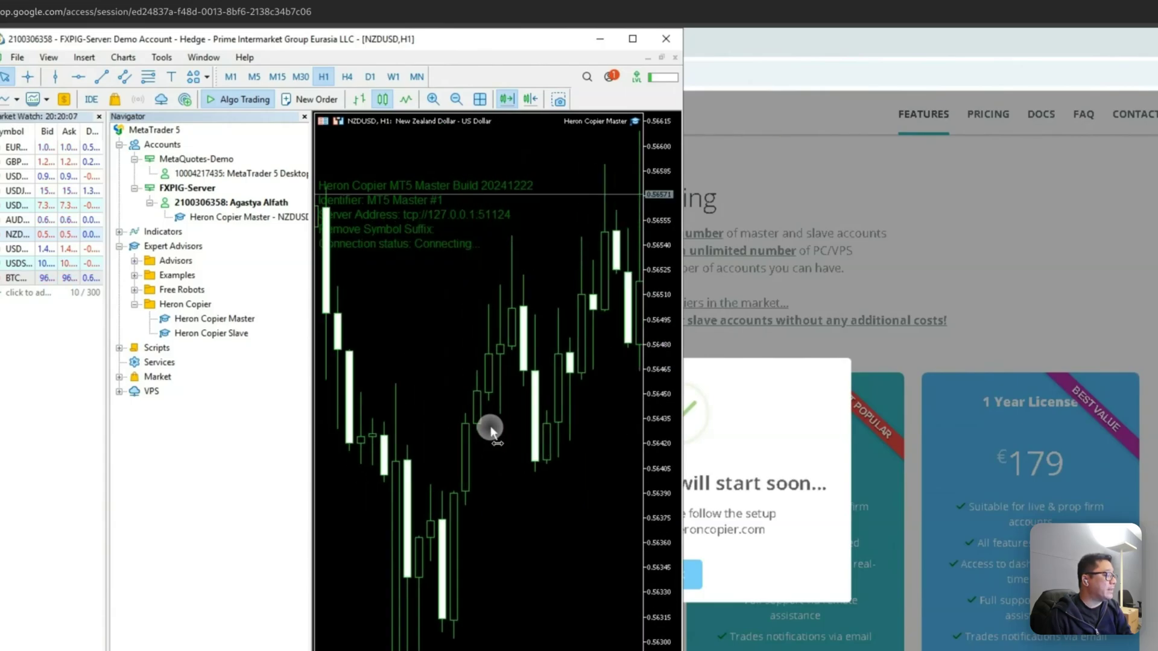
scroll(490, 430, down, 3)
drag(523, 429, 459, 319)
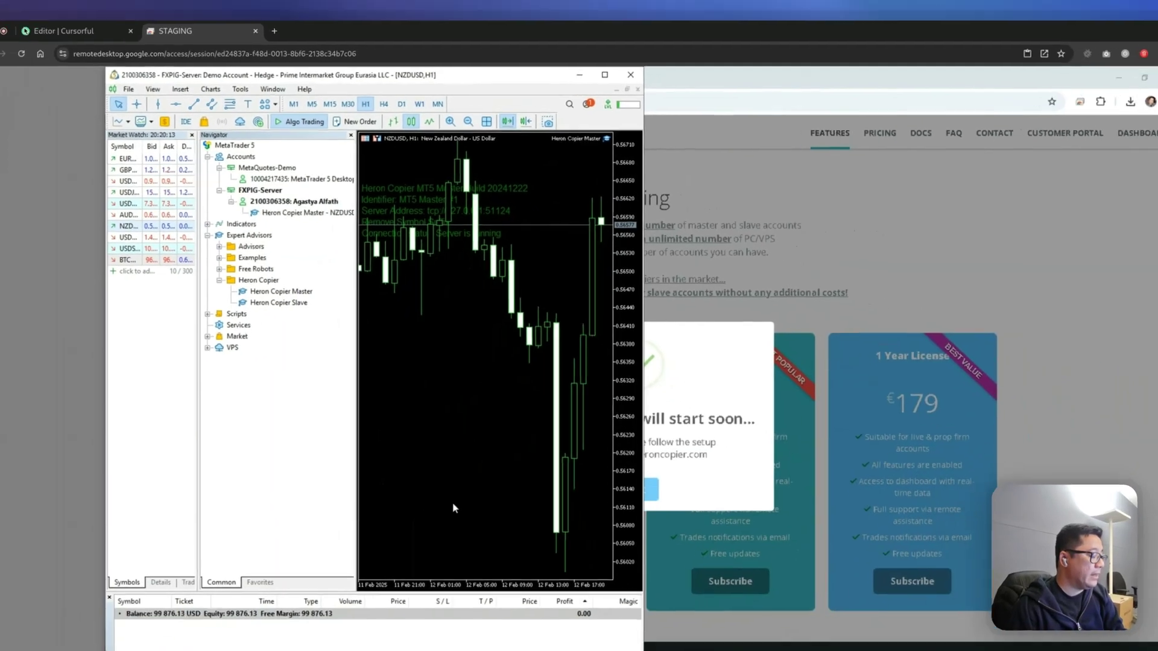
drag(440, 508, 516, 432)
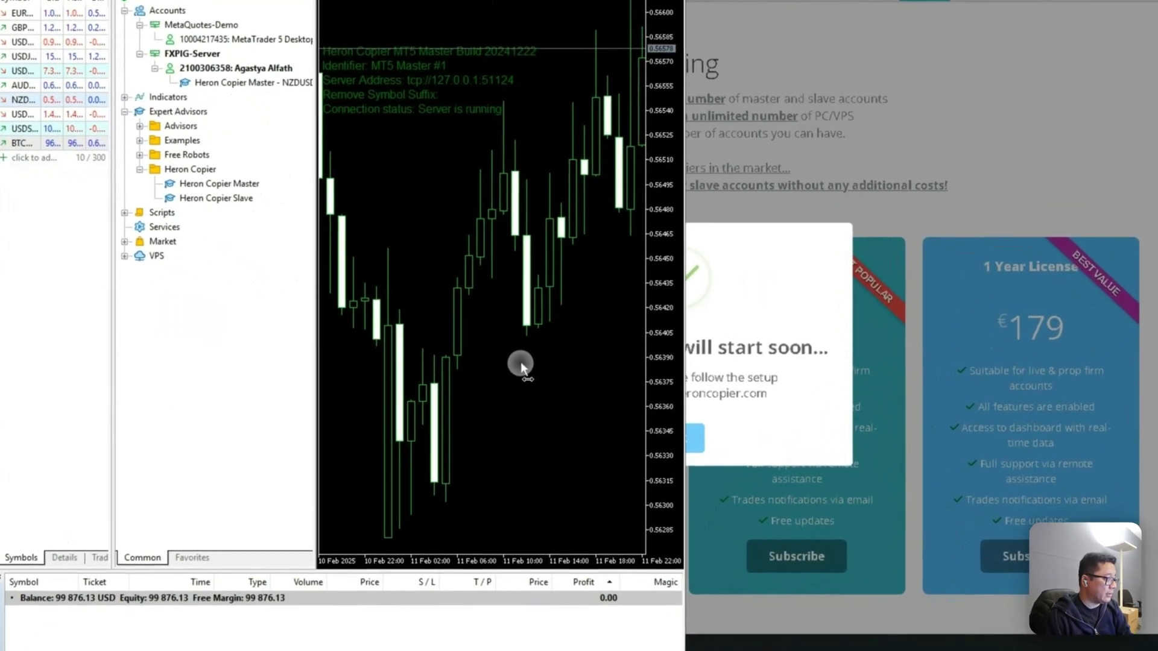
drag(520, 362, 474, 391)
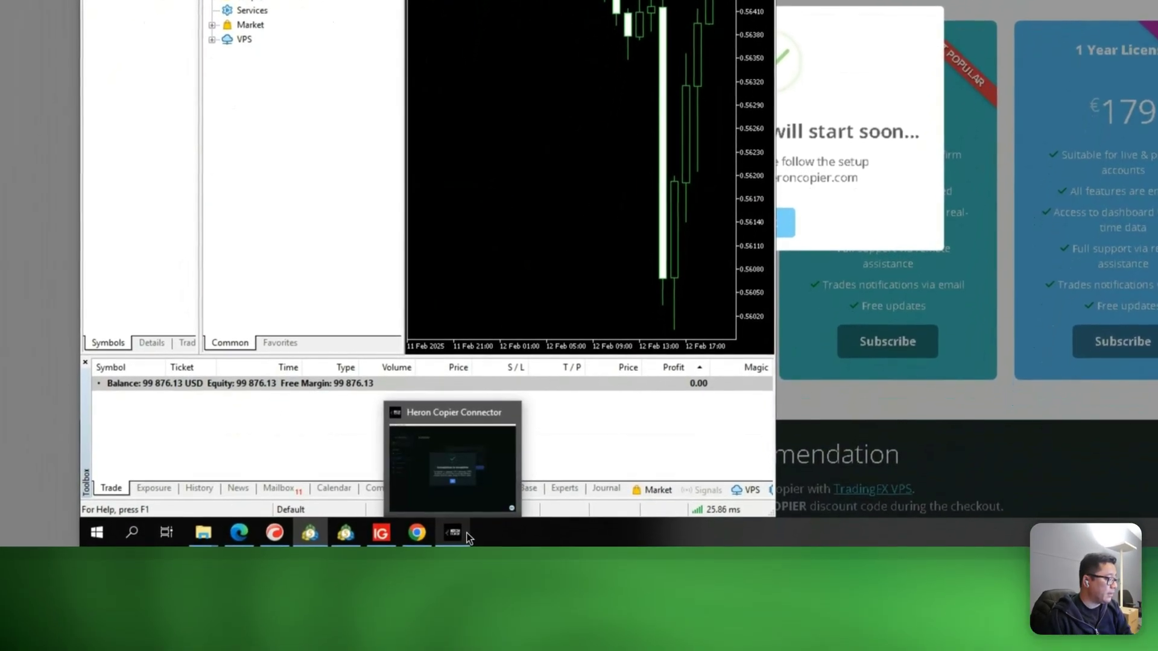
- In Heron Copier Connector, dismiss the install message and log in with the license key
click(469, 531)
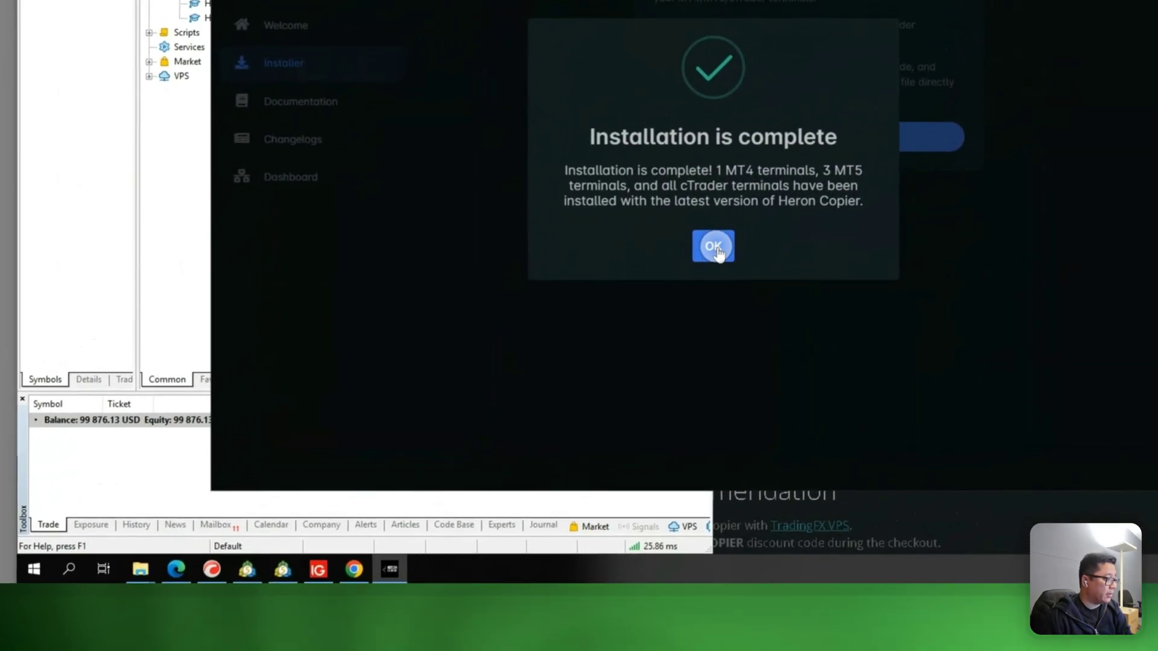
click(713, 247)
click(458, 227)
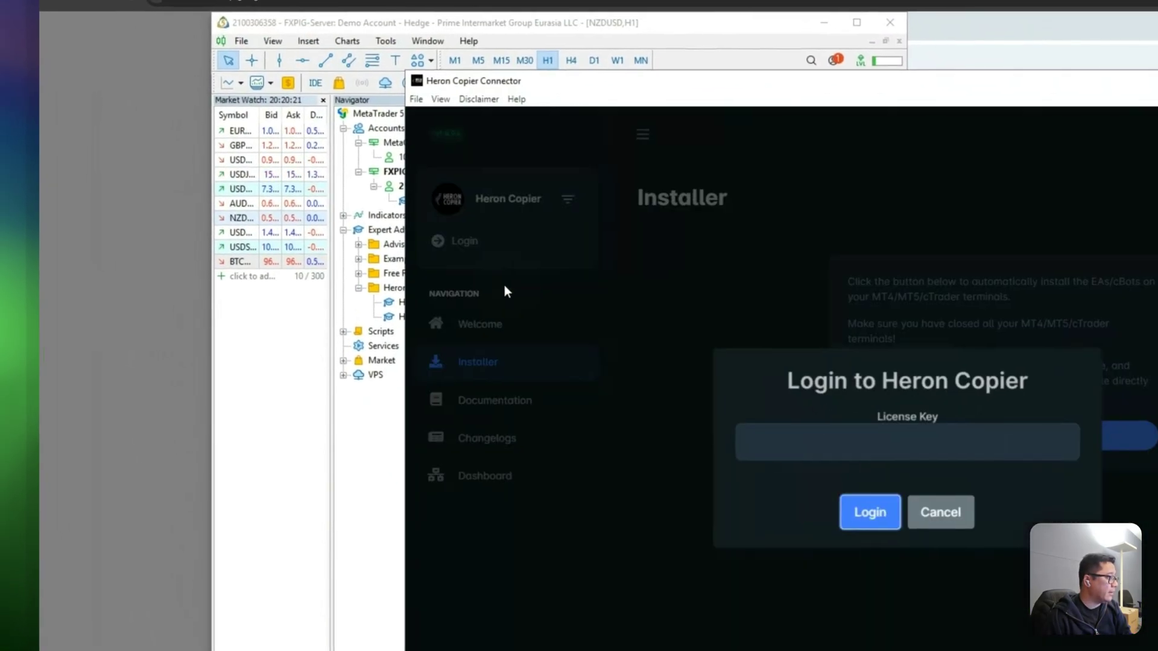
click(809, 435)
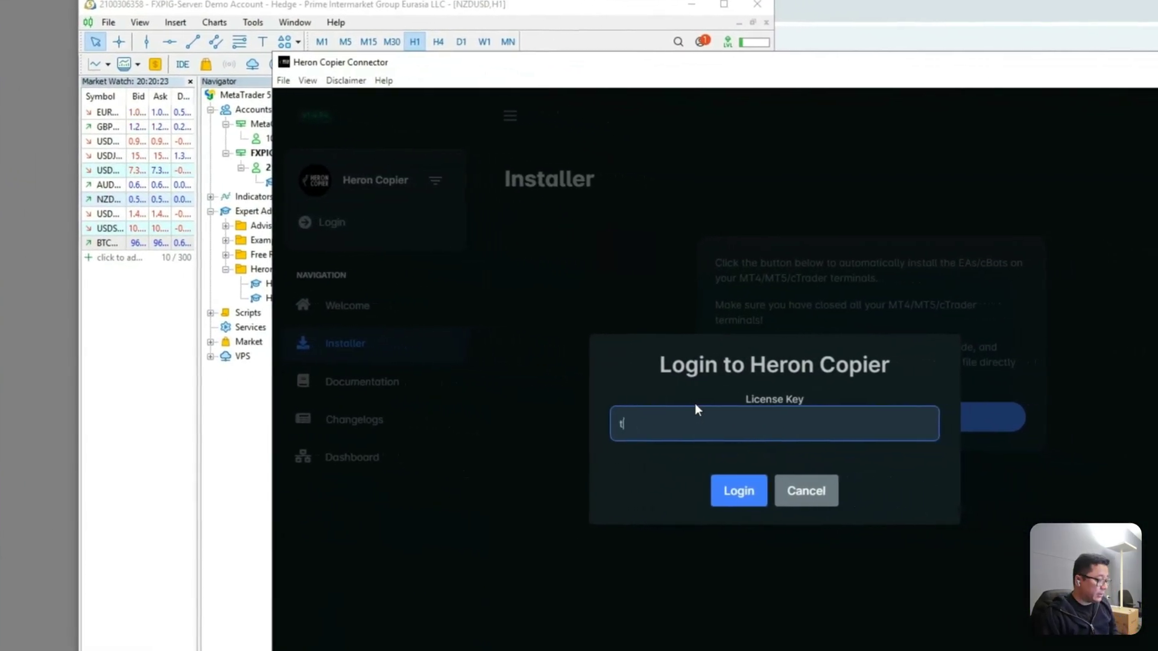
click(737, 490)
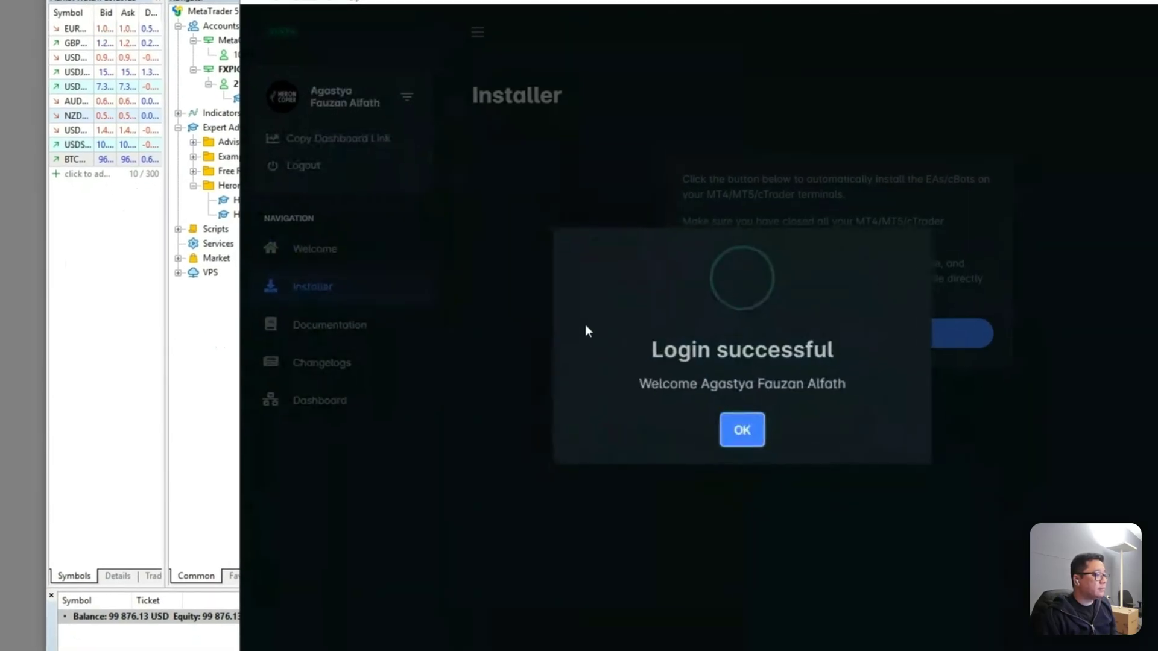
click(742, 430)
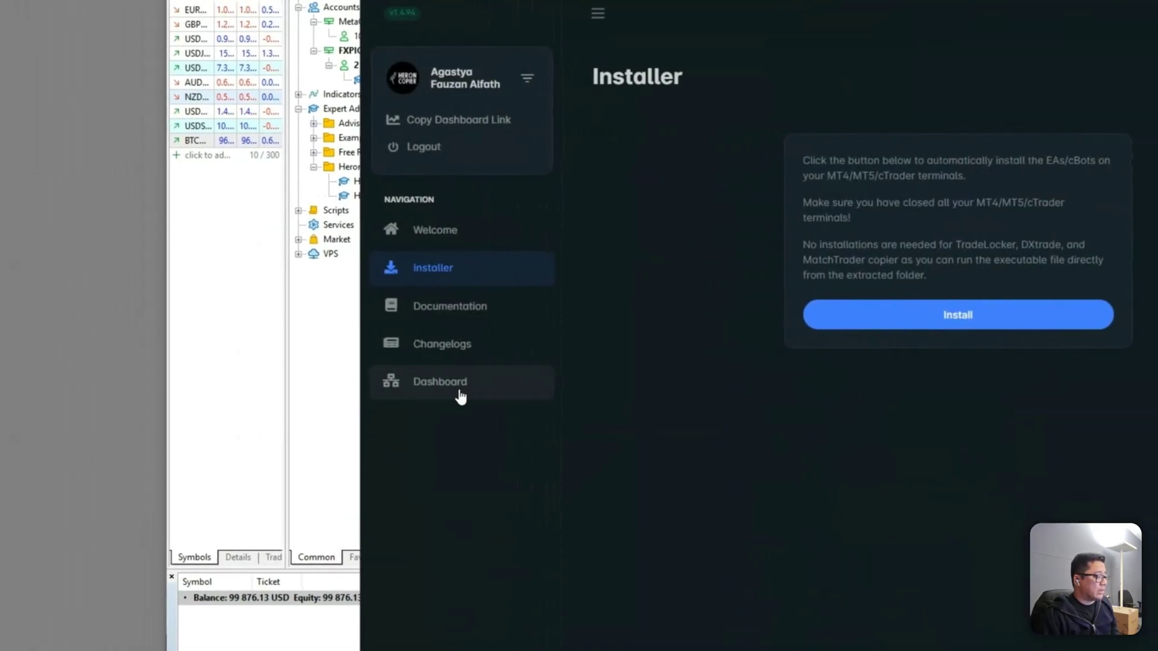
- Check MT5 Master #1 connected on the Dashboard, then bring the second MetaTrader 5 forward
click(461, 393)
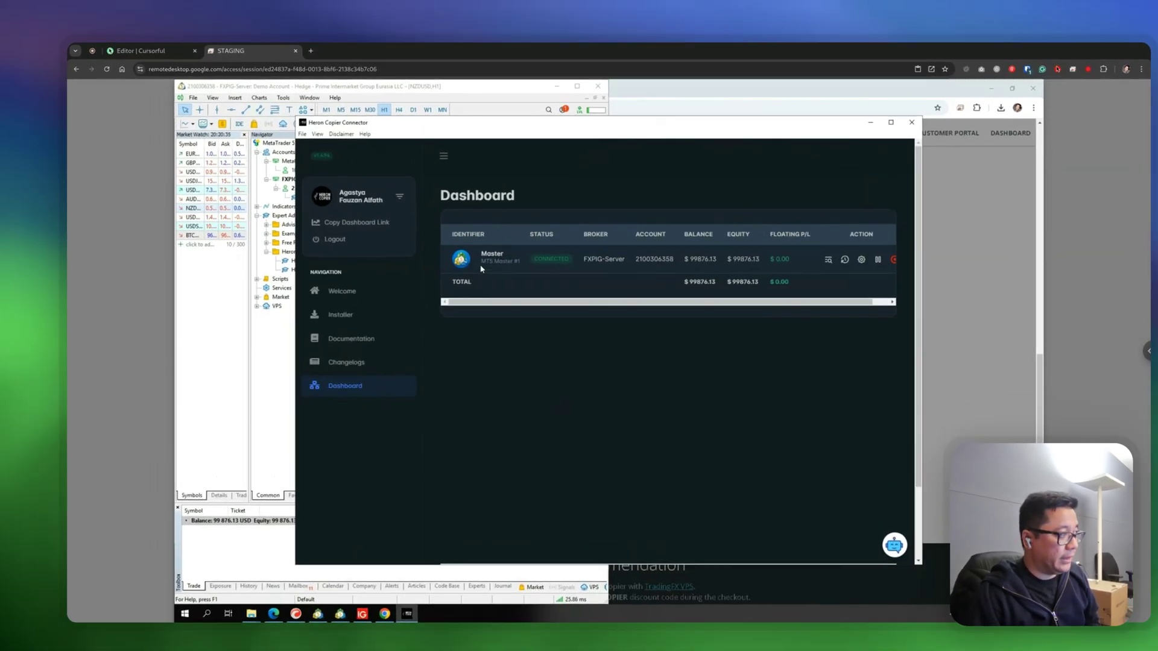
drag(463, 252, 848, 240)
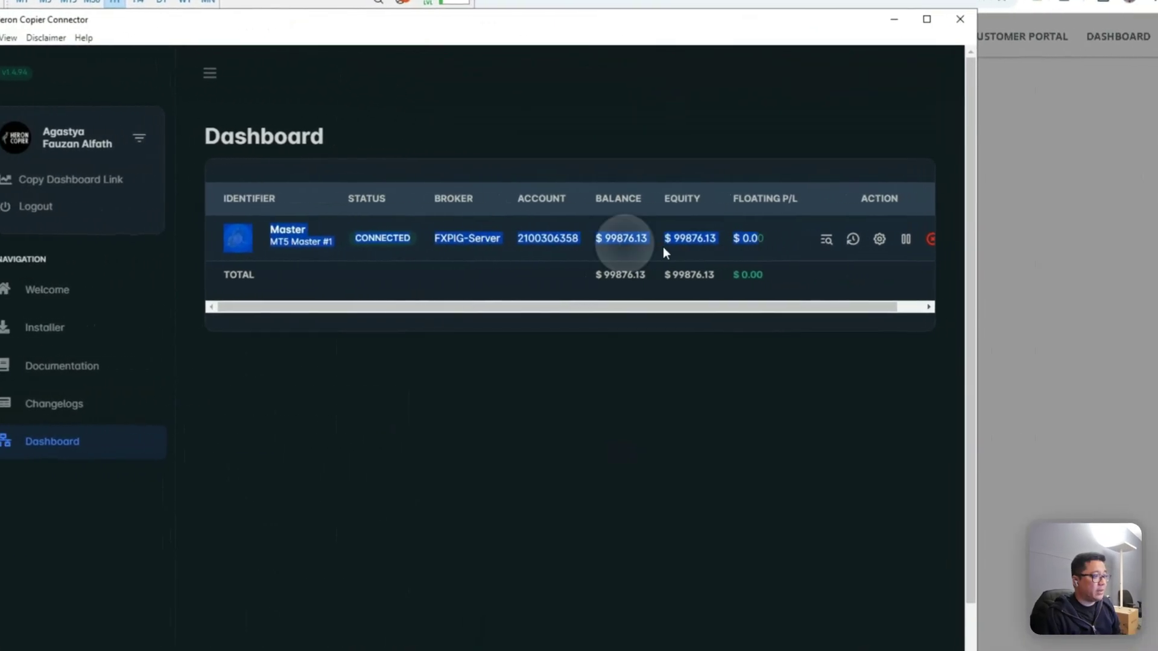
click(394, 285)
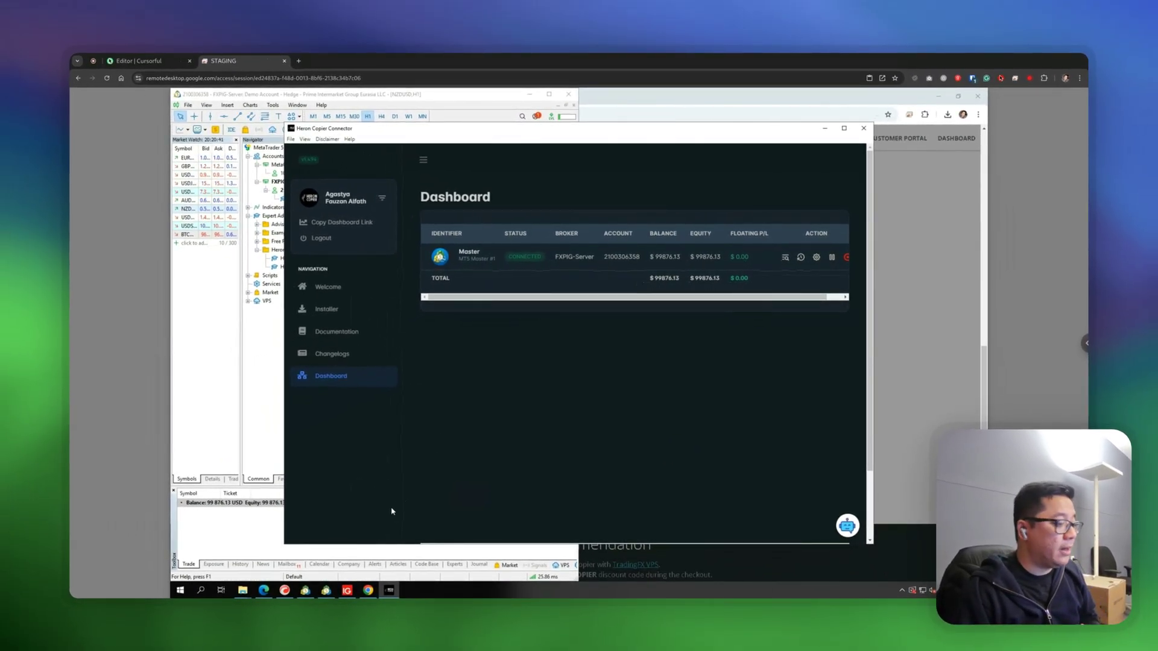
click(324, 591)
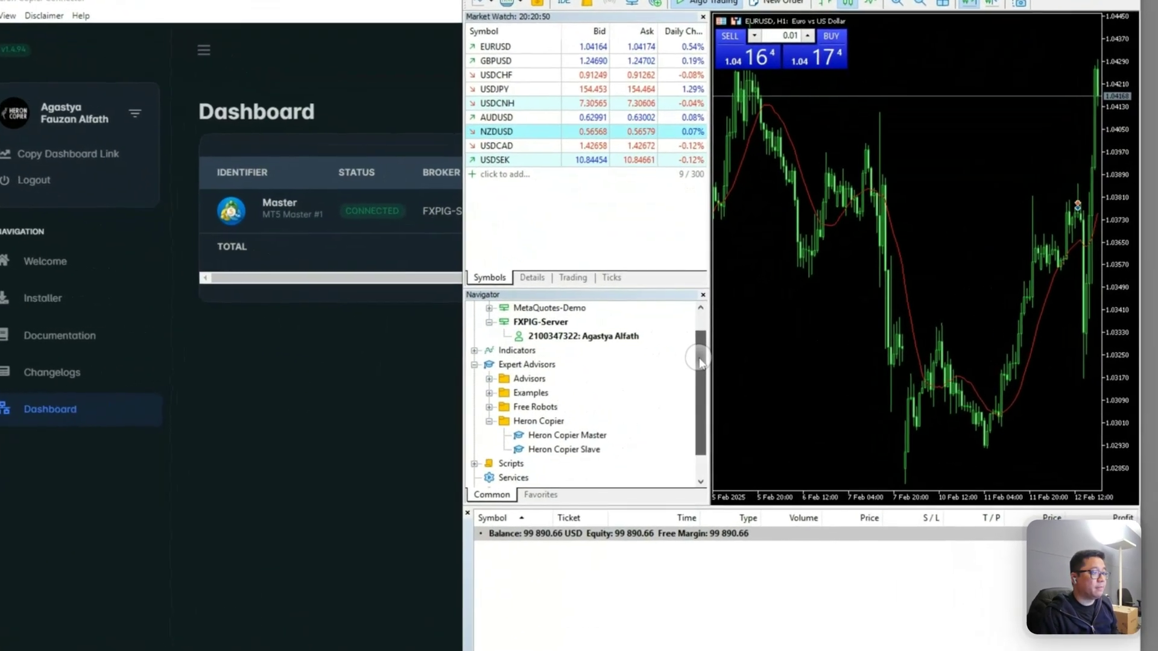
- Attach Heron Copier Slave to the EURUSD chart, review its inputs, and start it as MT5 Slave #1
click(724, 340)
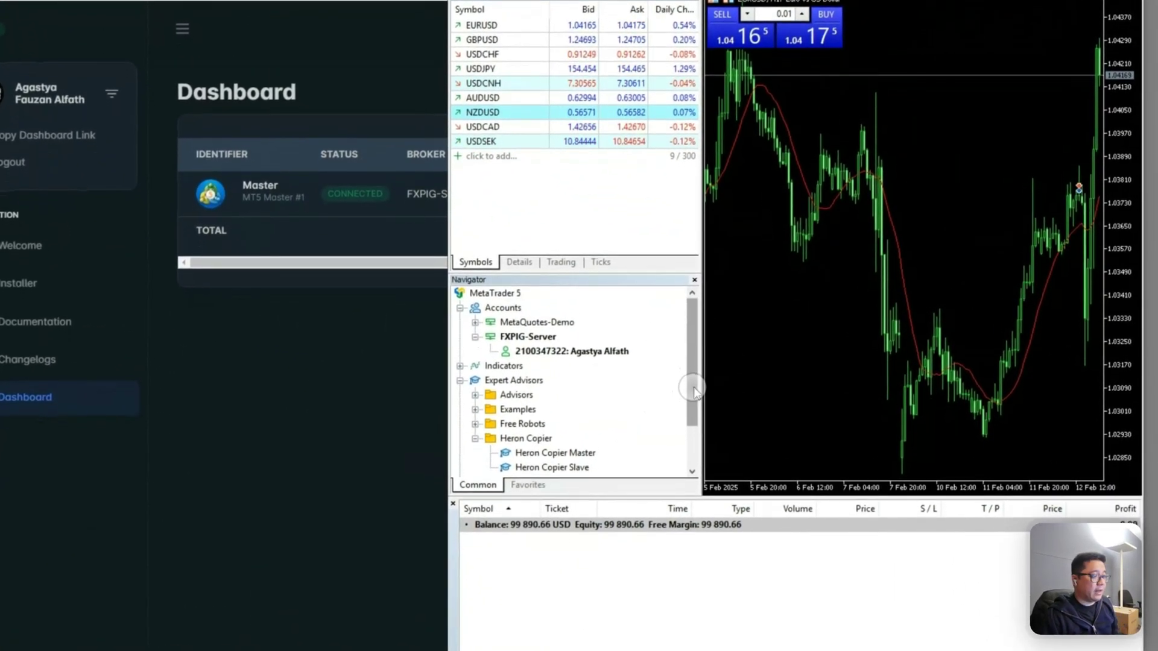
scroll(693, 391, down, 1)
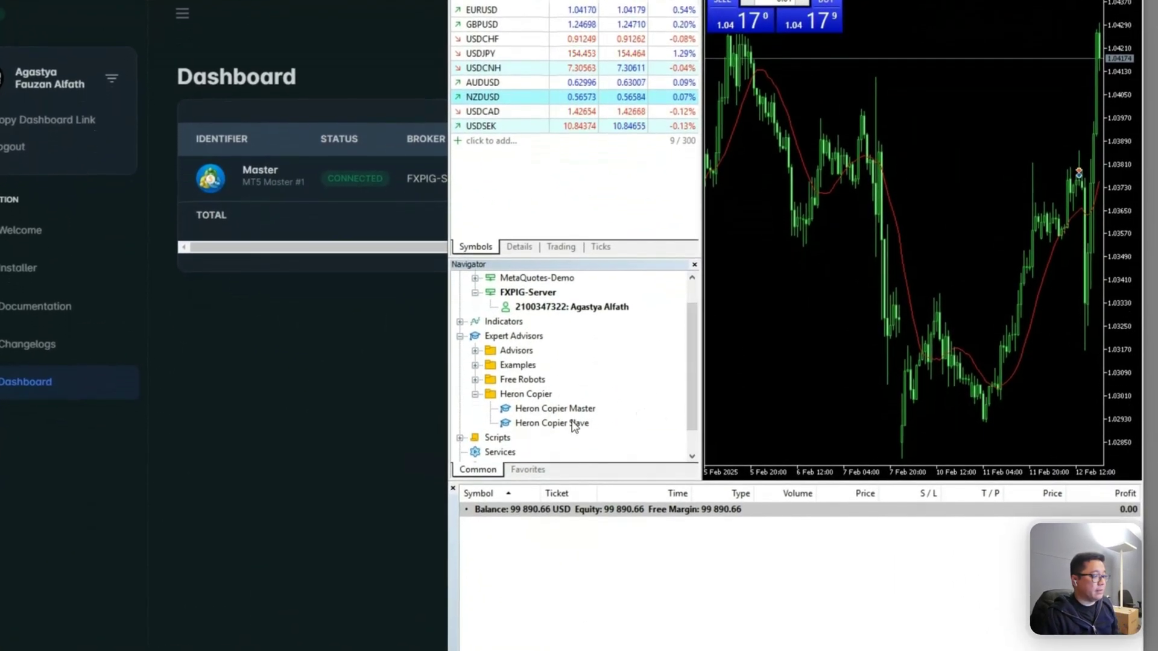
drag(709, 286, 694, 283)
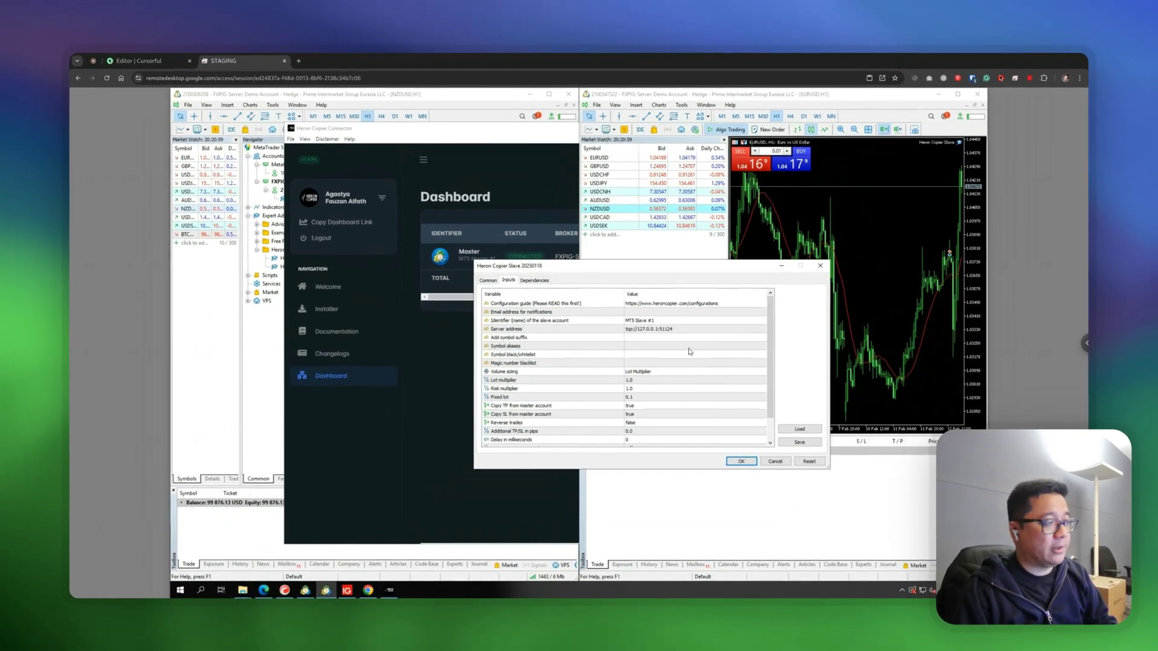
scroll(677, 338, down, 1)
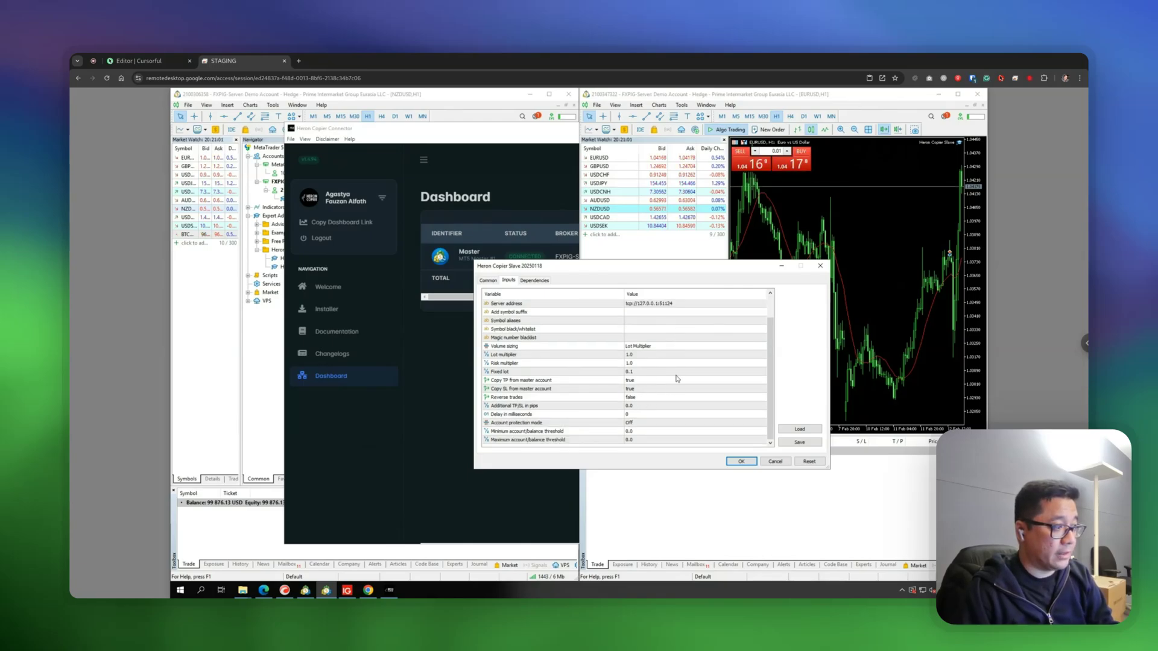
scroll(664, 362, up, 1)
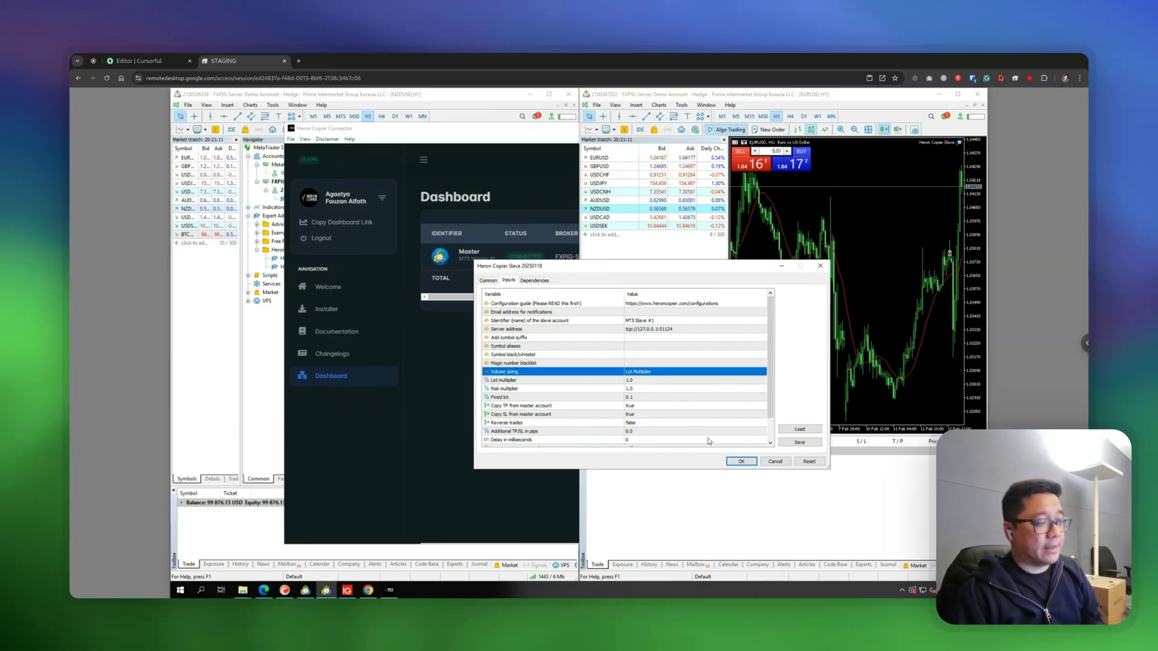
click(744, 464)
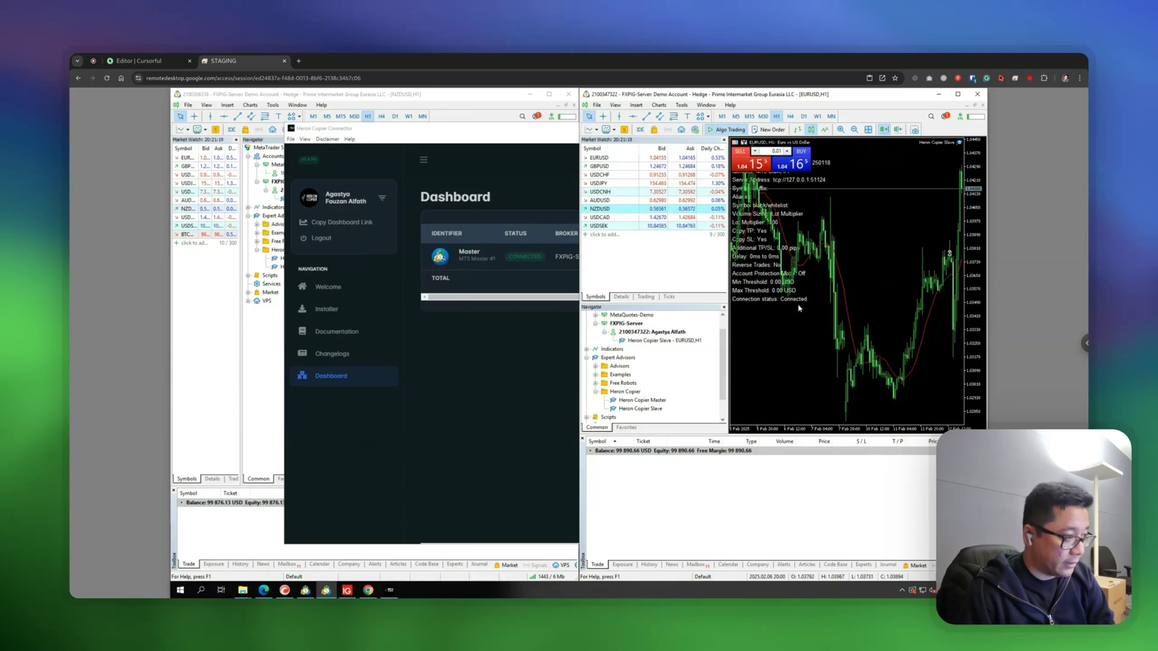
- Confirm MT5 Slave #1 shows connected on the Dashboard, then bring the IG MT4 terminal forward
click(498, 263)
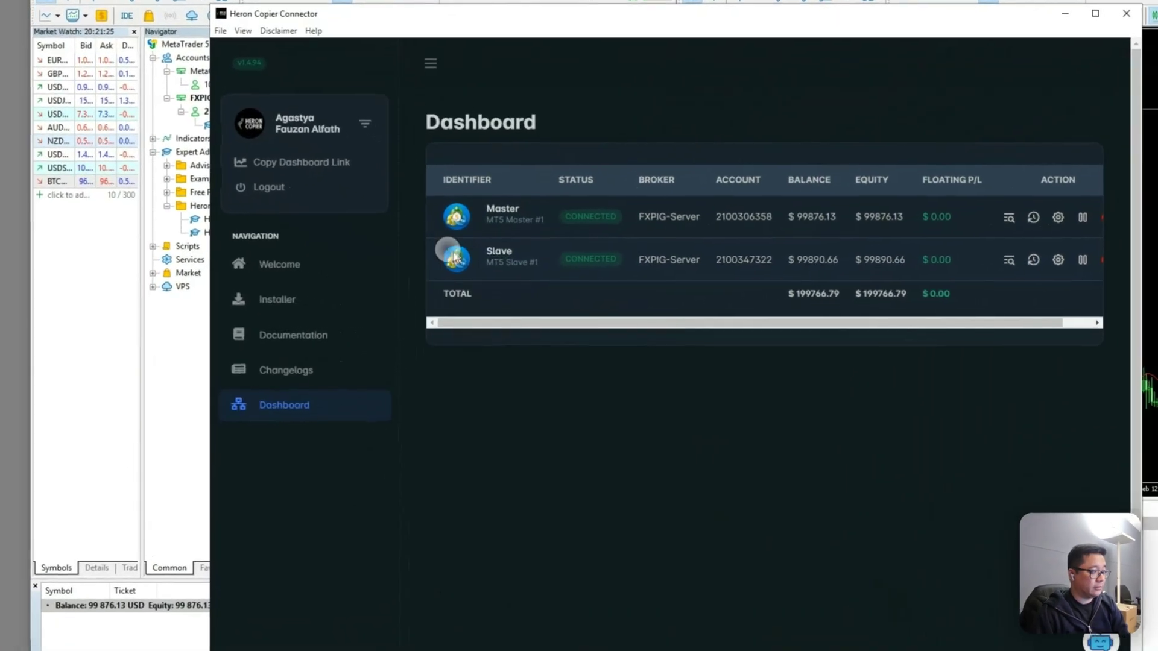
drag(458, 277, 514, 283)
click(498, 273)
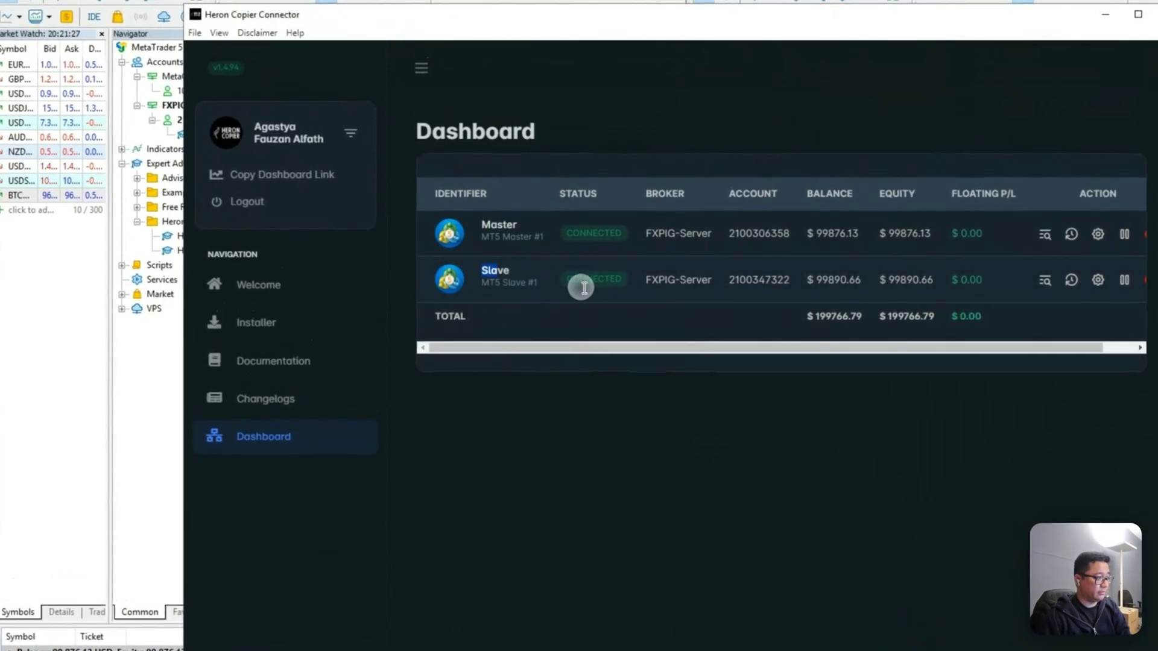
click(584, 288)
click(542, 229)
click(534, 288)
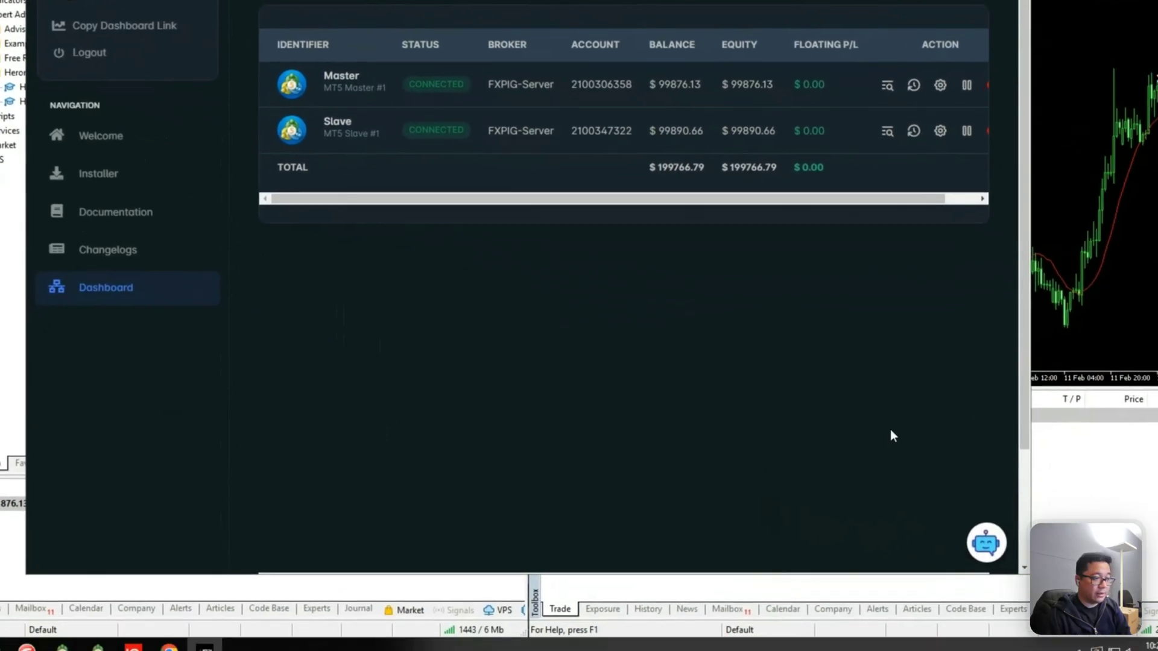
click(586, 345)
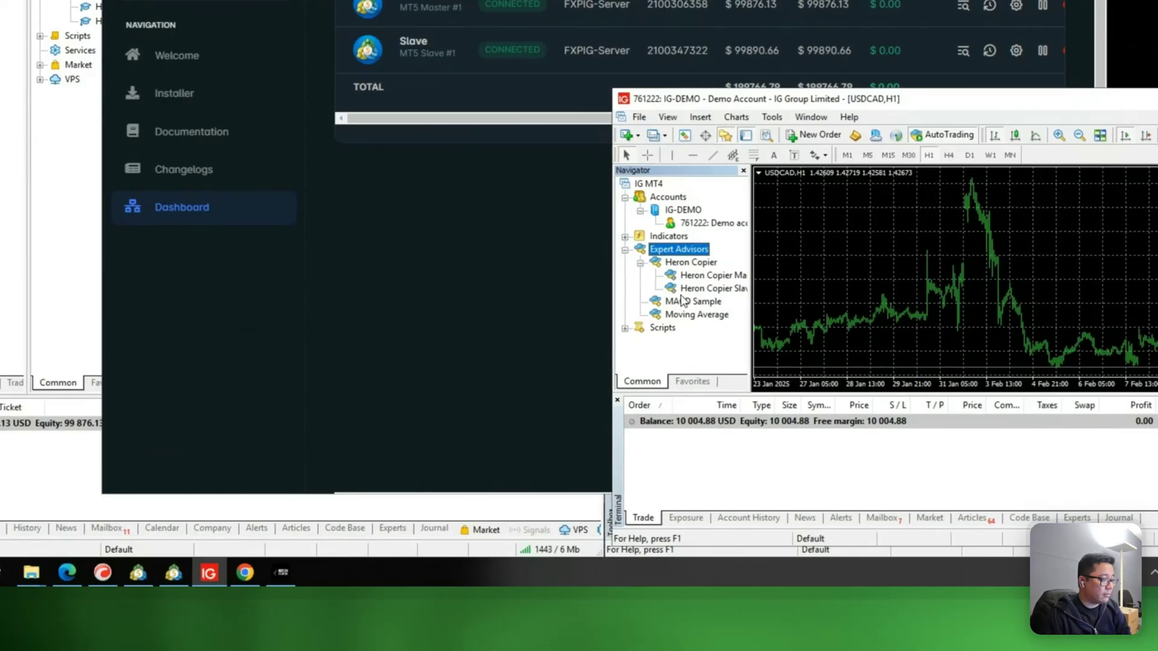
- Attach Heron Copier Slave to the USDCAD chart and set its Identifier to MT4 Slave #2
click(691, 275)
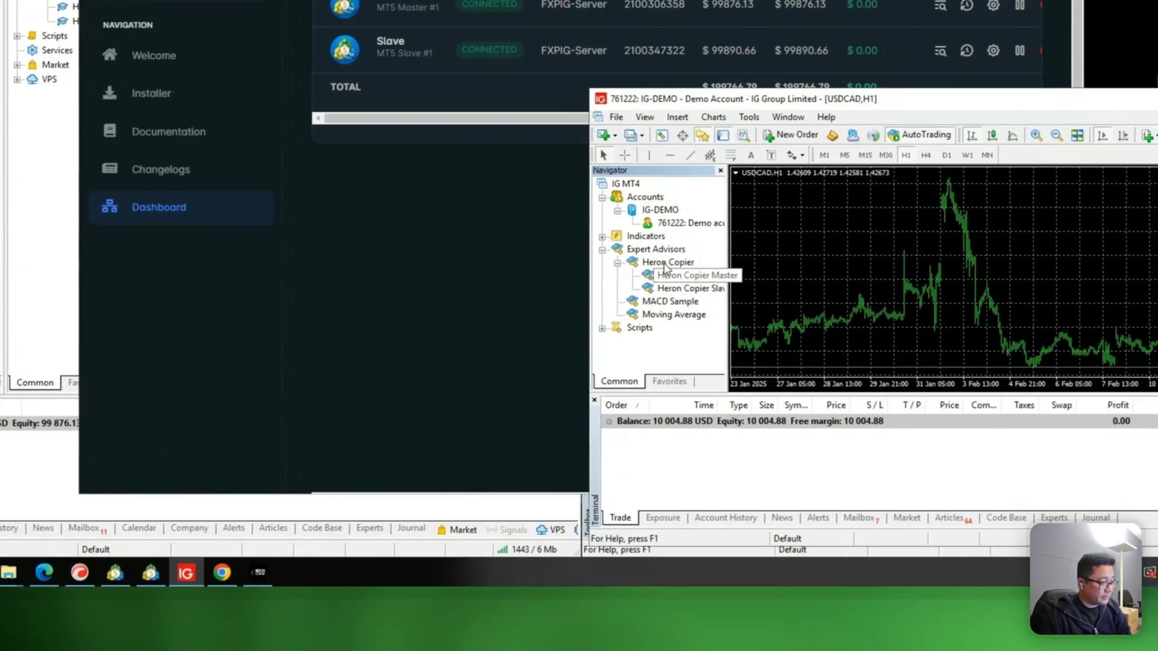
drag(691, 288, 718, 293)
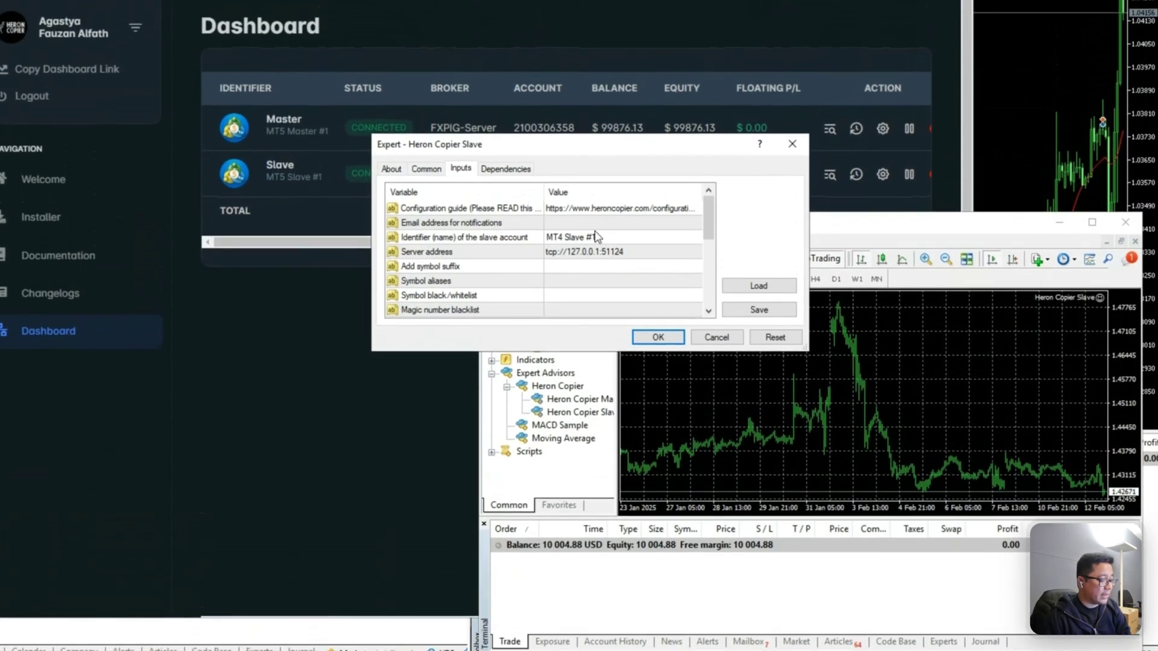
double_click(597, 237)
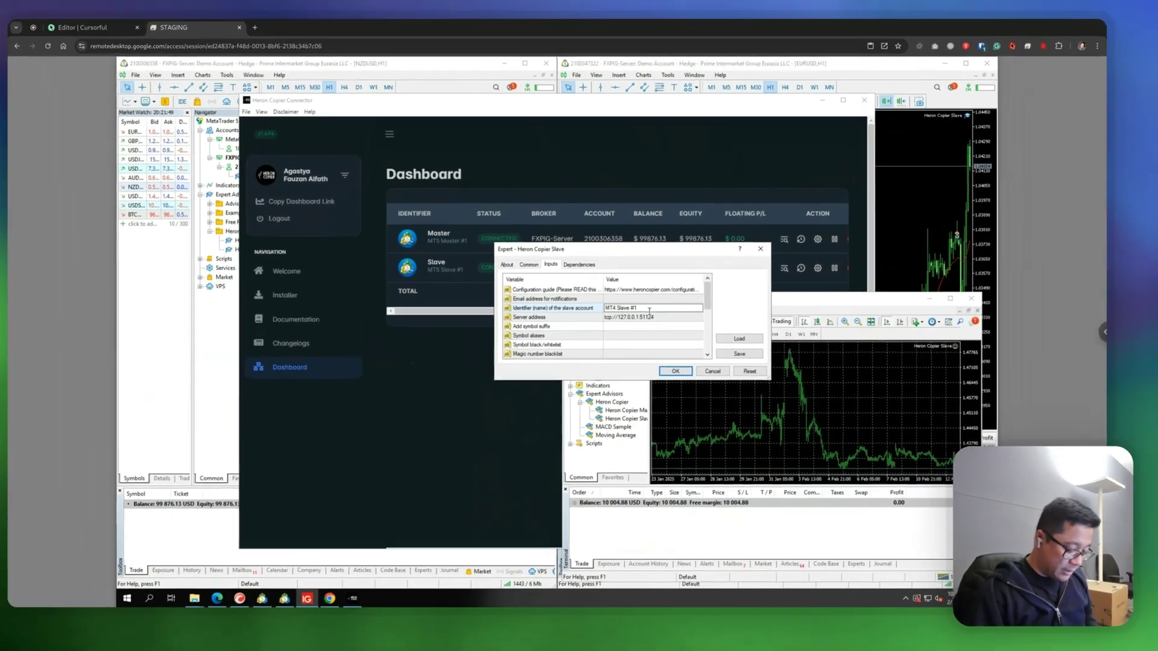
key(BackSpace)
text(2)
key(Return)
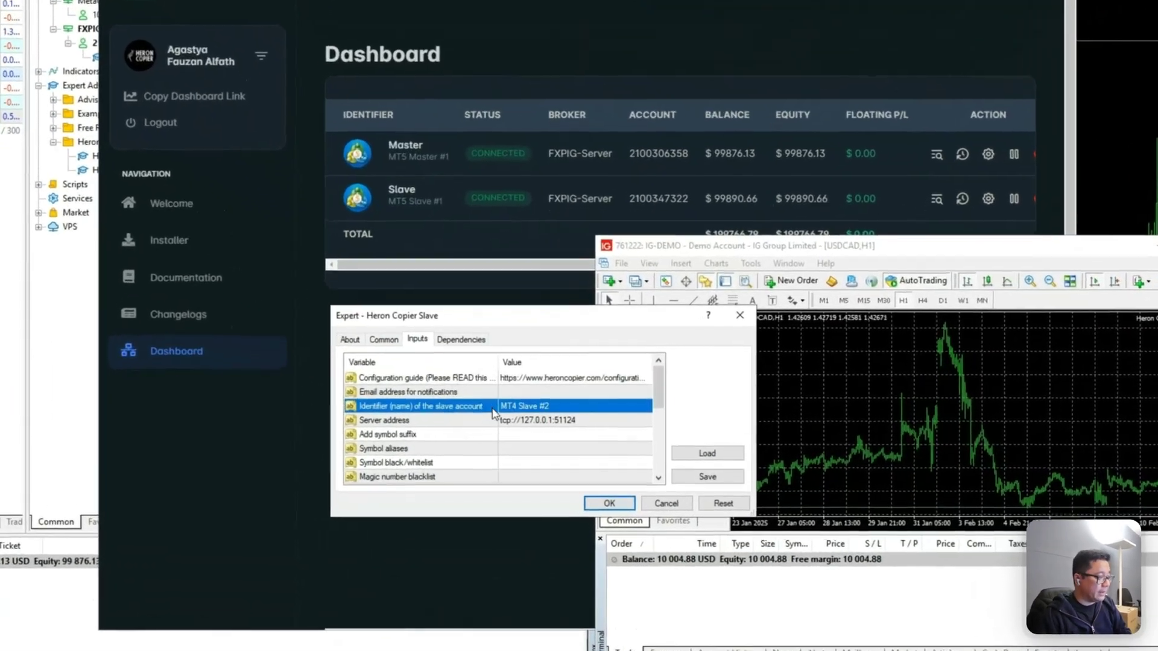
- Confirm the slave settings and check the dashboard lists MT4 Slave #2 connected on IG-DEMO
click(556, 418)
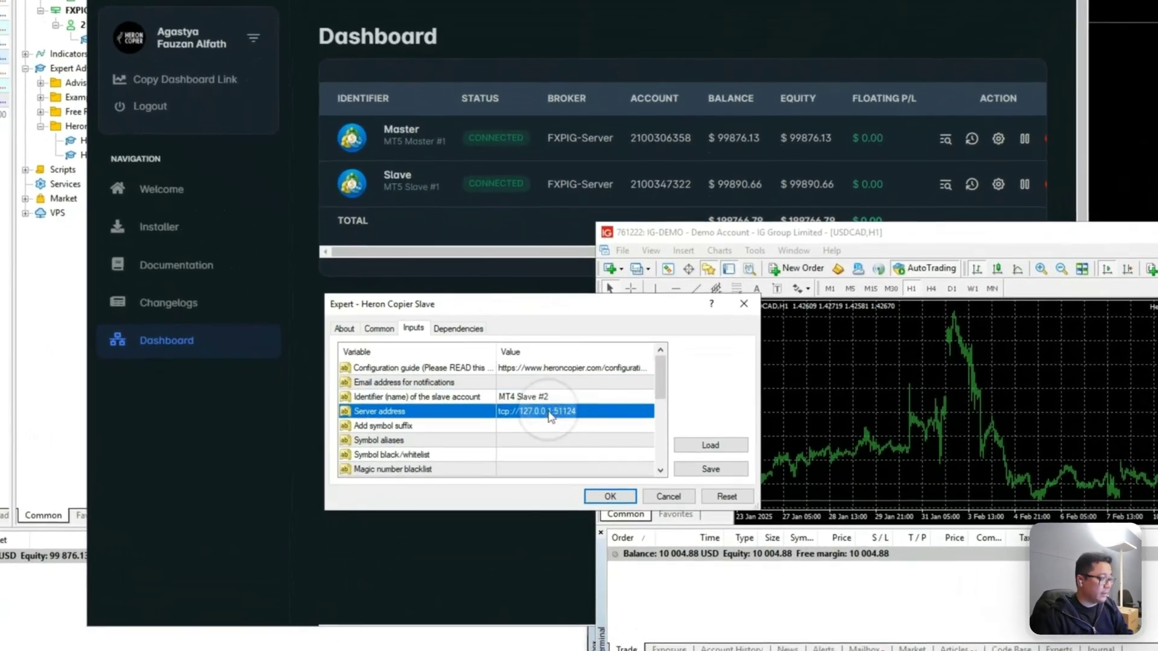
scroll(557, 425, down, 1)
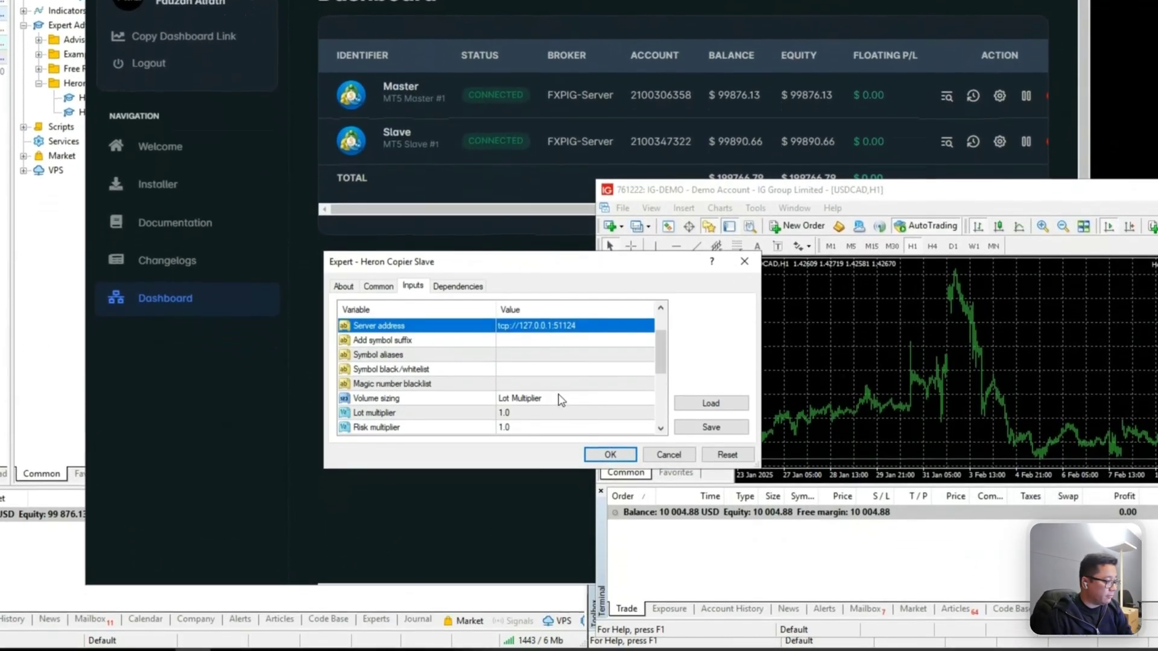
scroll(561, 400, down, 2)
click(610, 455)
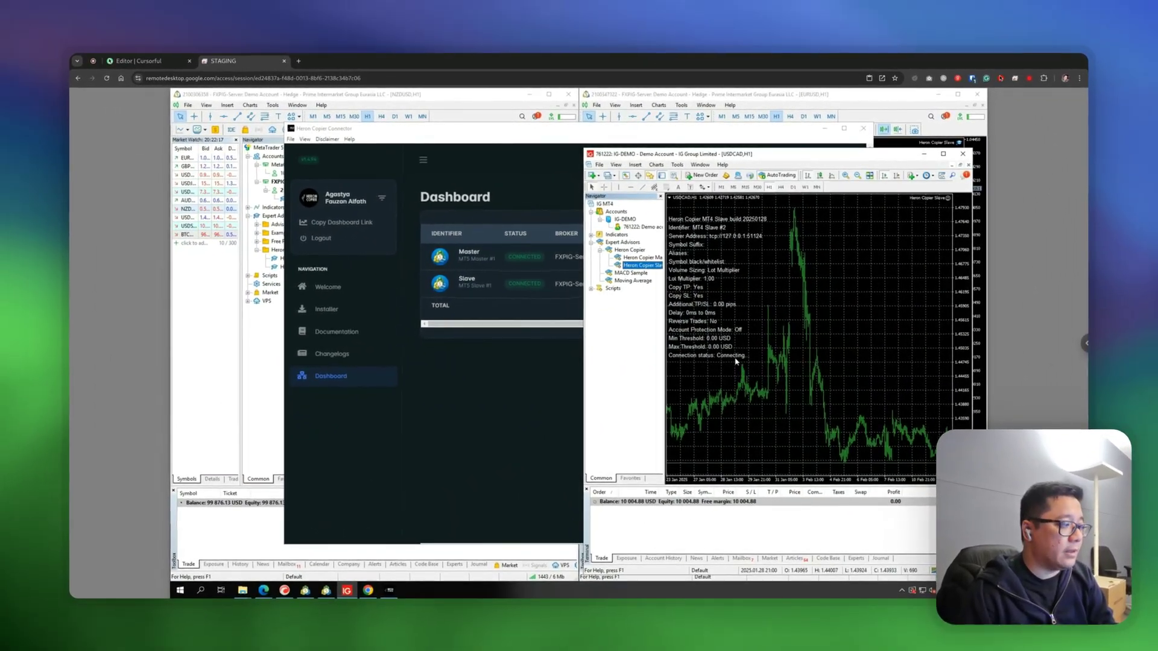
click(511, 315)
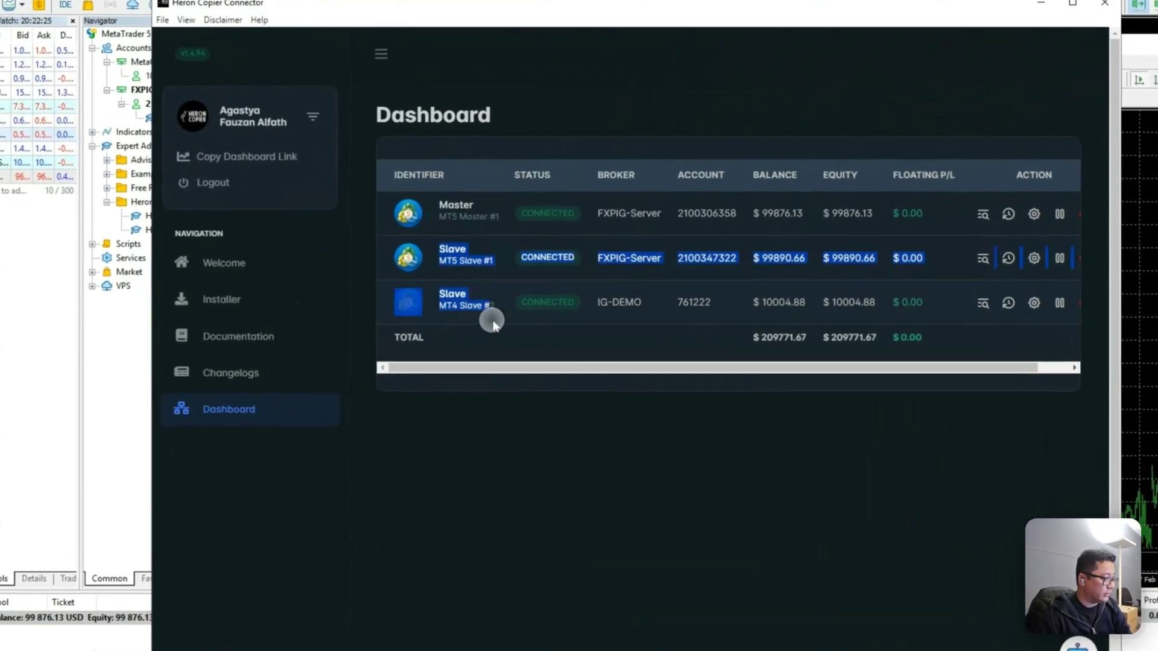
click(458, 391)
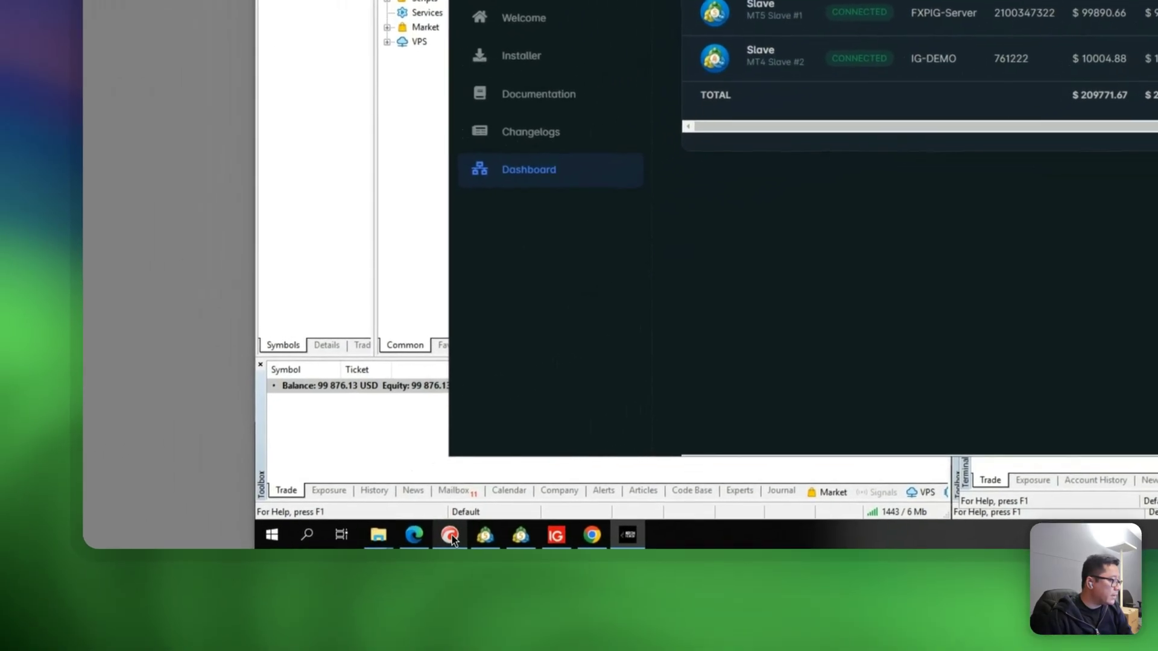
- Add a Heron Copier Slave cBot in cTrader, apply its settings and start it
mouse_move(186, 650)
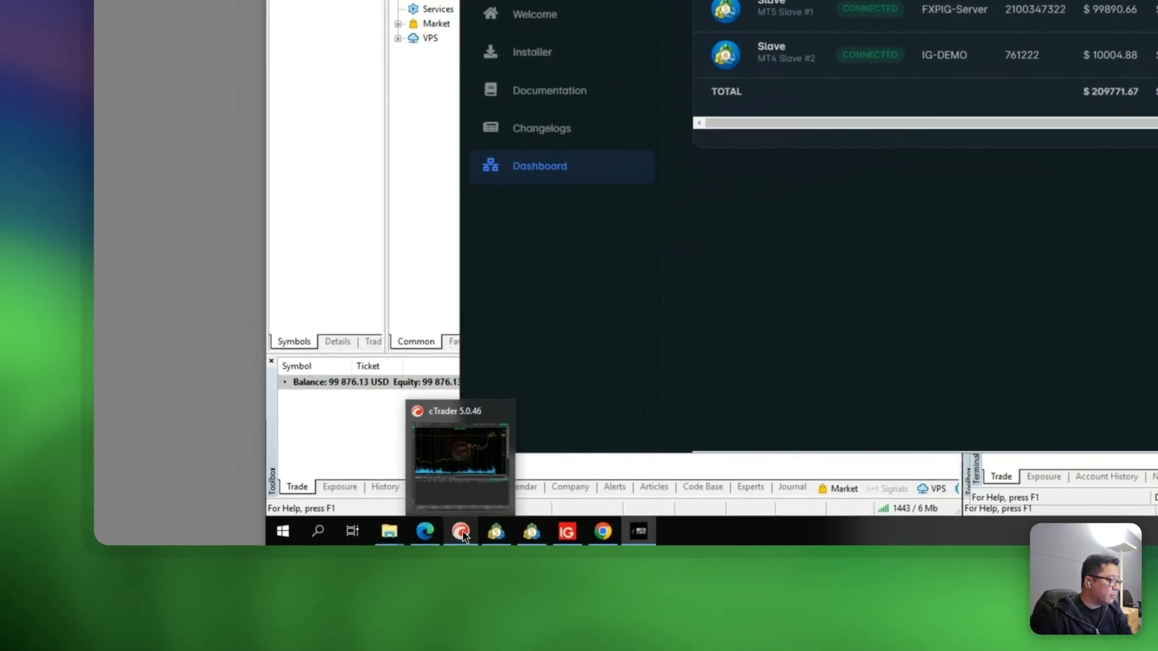
click(461, 532)
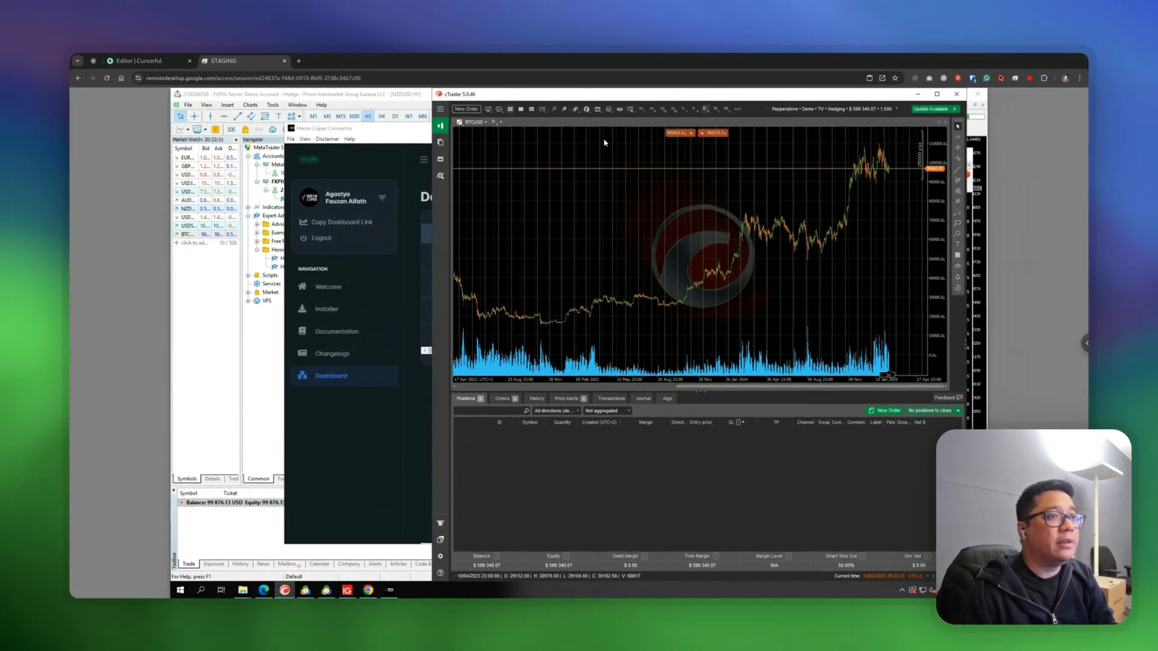
click(597, 110)
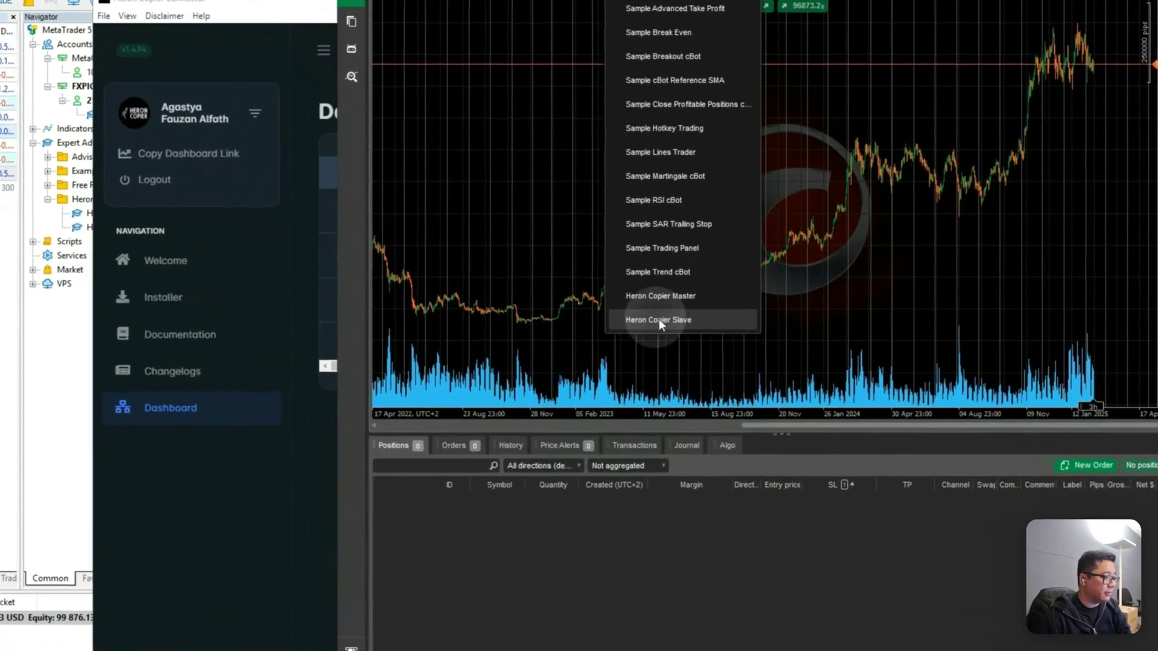
click(658, 319)
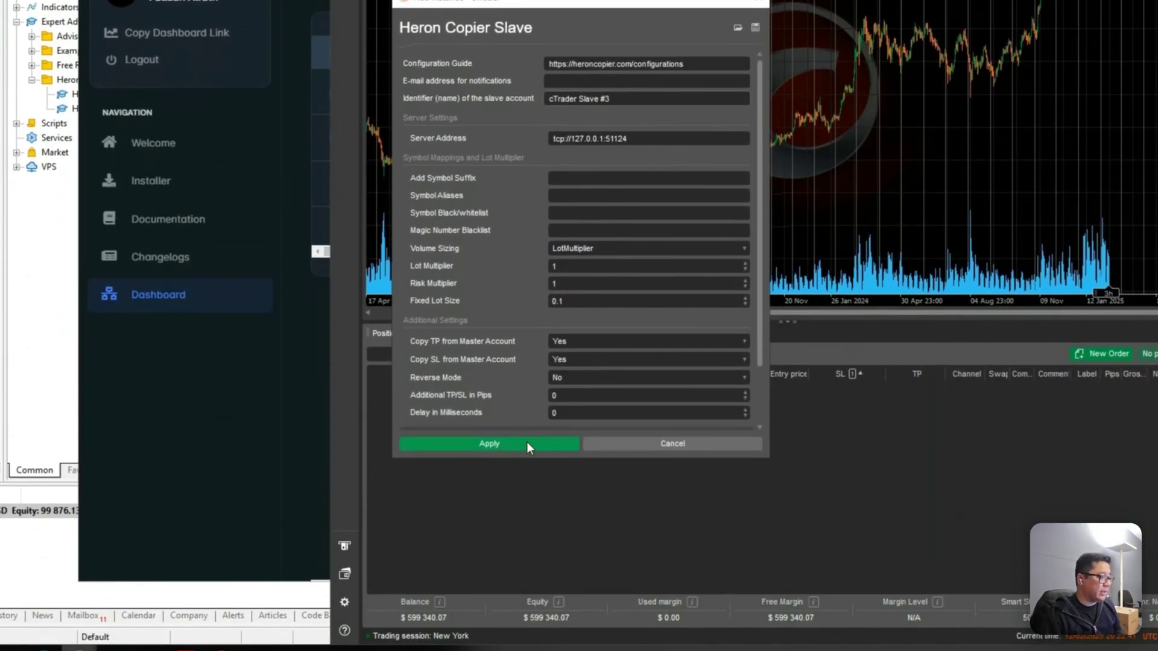
click(526, 443)
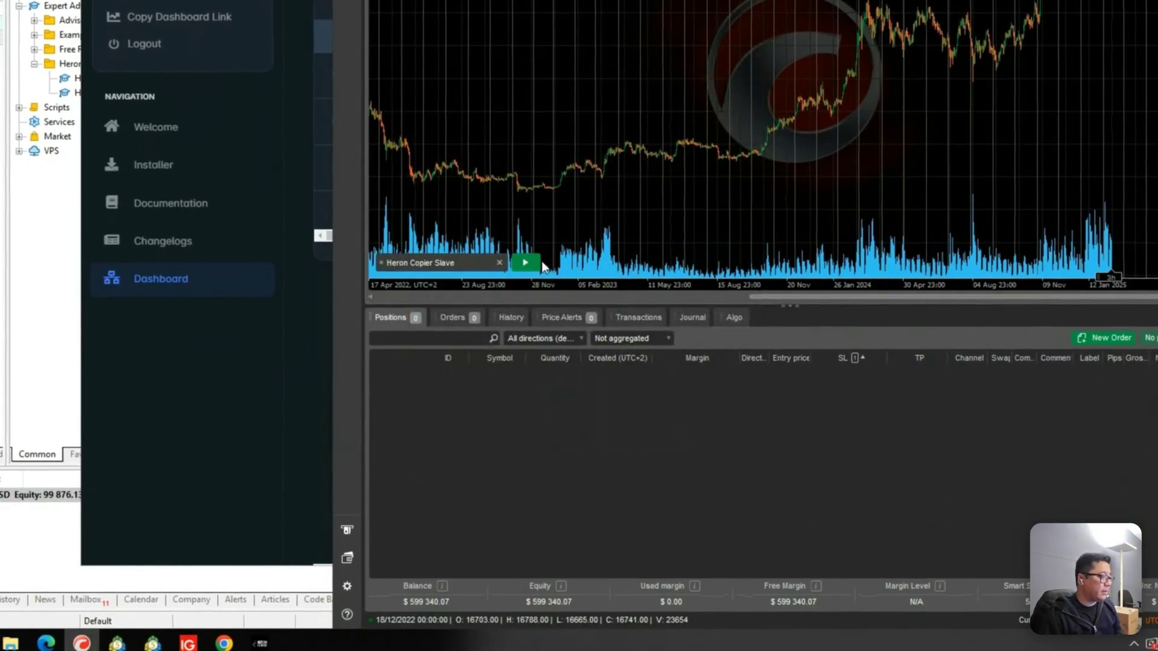
click(526, 262)
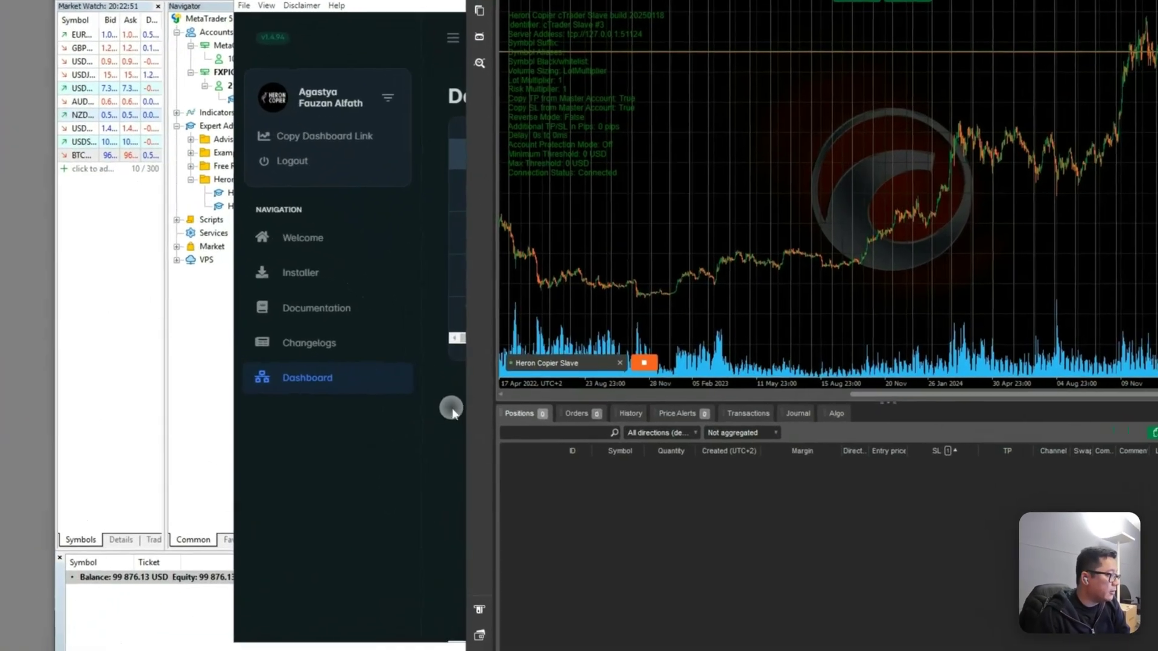
- Arrange the Connector dashboard to show cTrader Slave #3 connected via Pepperstone
click(427, 362)
drag(578, 330, 505, 278)
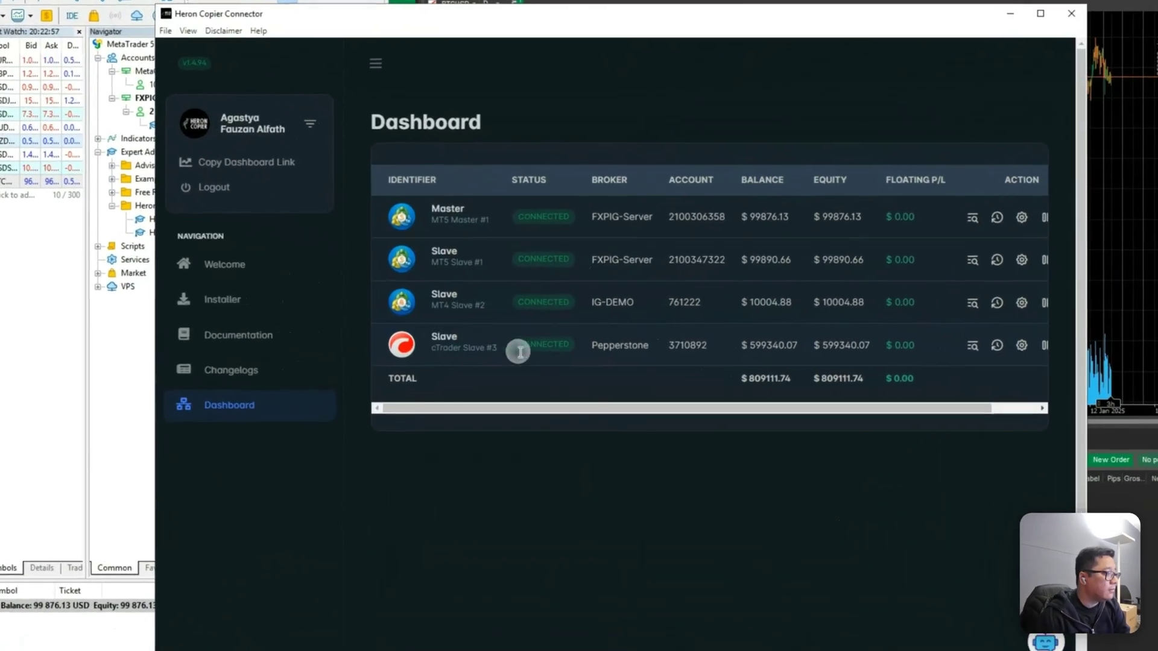
drag(498, 340, 505, 348)
click(496, 282)
drag(487, 258, 446, 258)
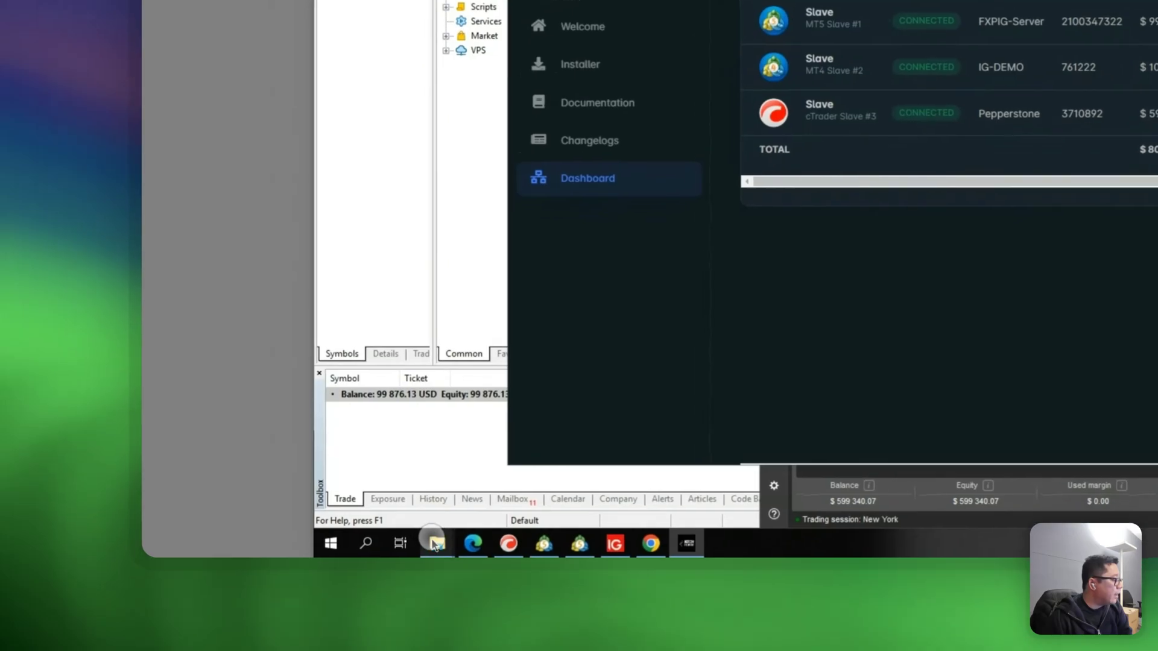
- Open the DXTrade folder in File Explorer and widen the Name column to show full file names
mouse_move(73, 650)
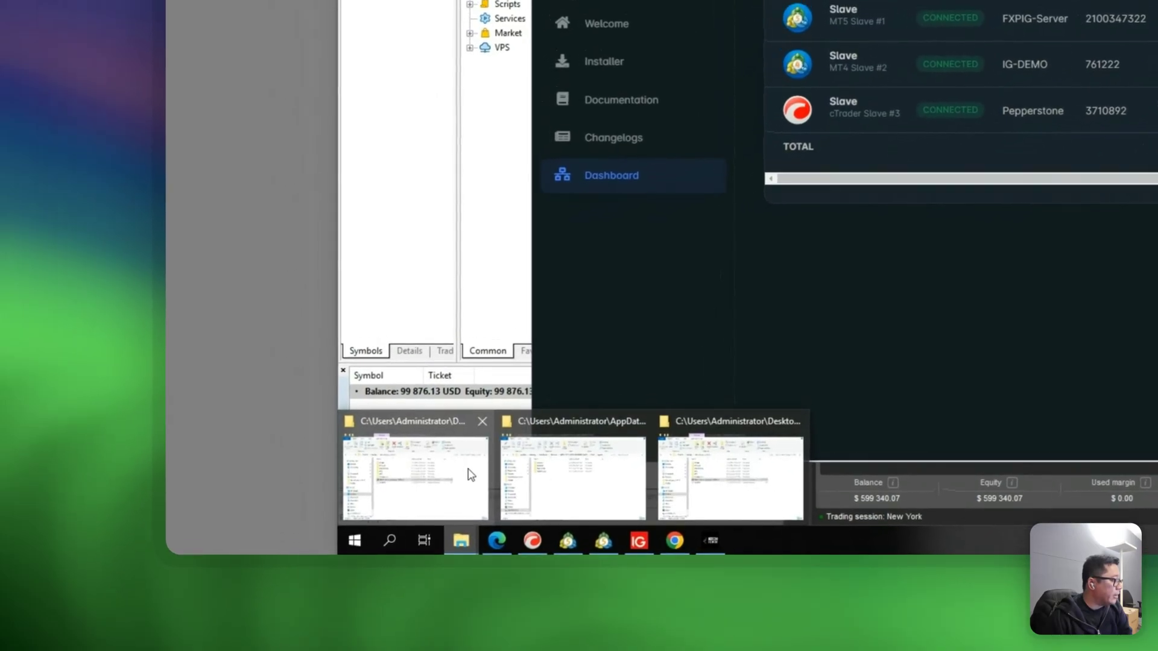
click(425, 440)
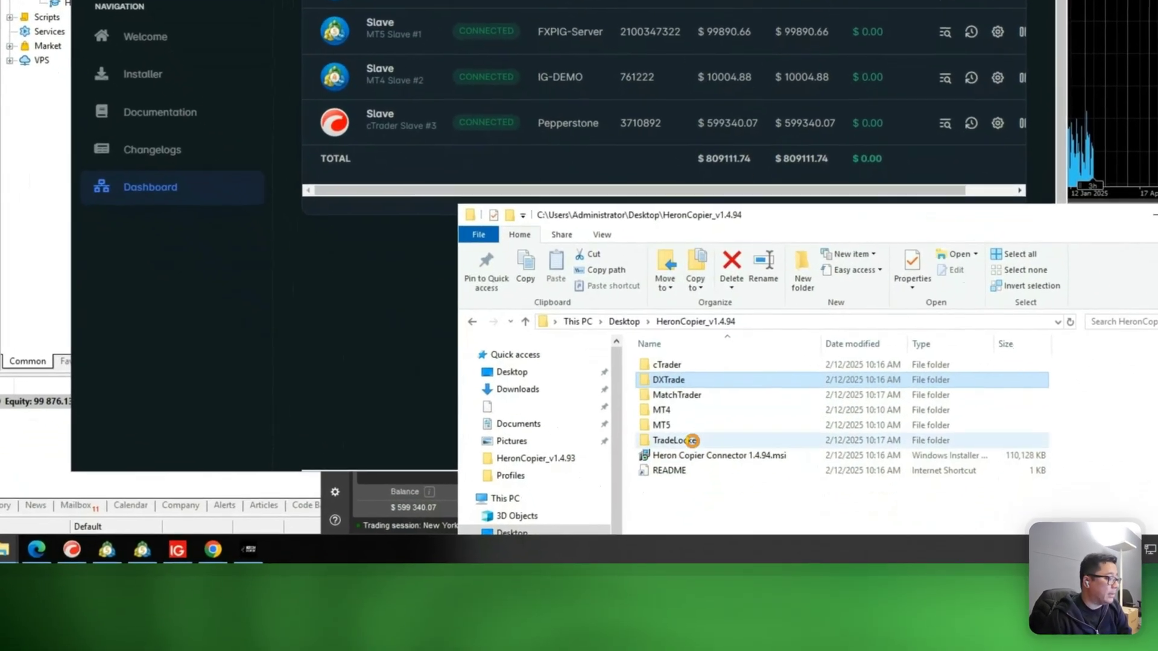
double_click(638, 490)
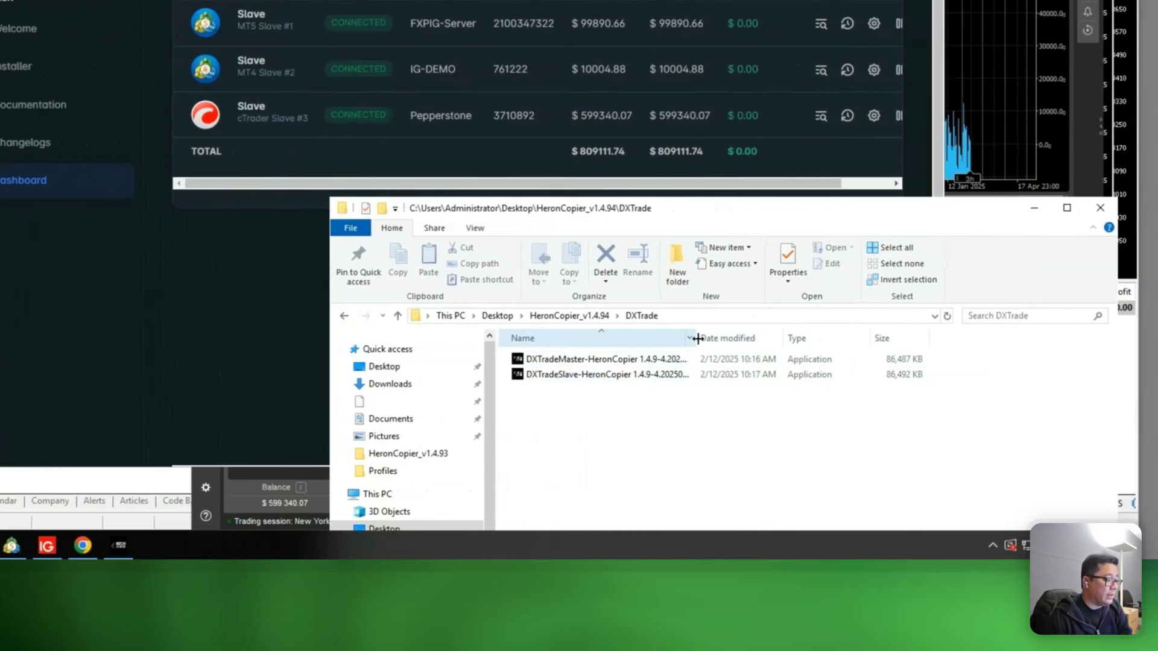
drag(697, 339, 726, 341)
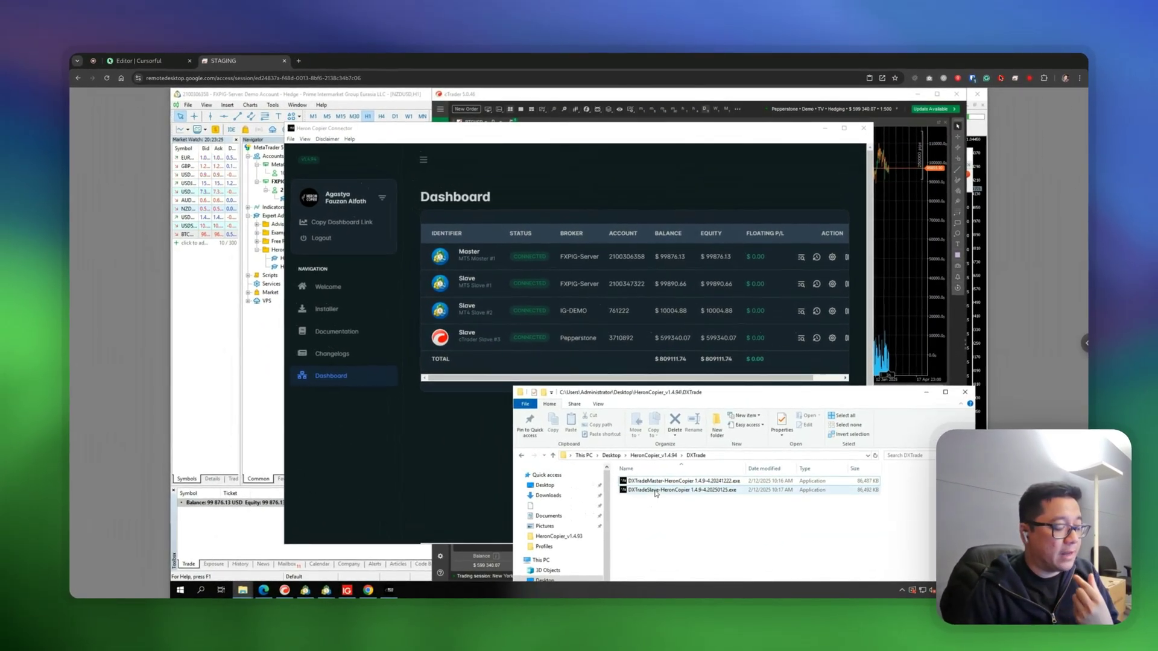
- Launch DXTradeSlave-HeronCopier 1.4.9-4.20250125.exe and show the SmartScreen warning's app details
click(661, 488)
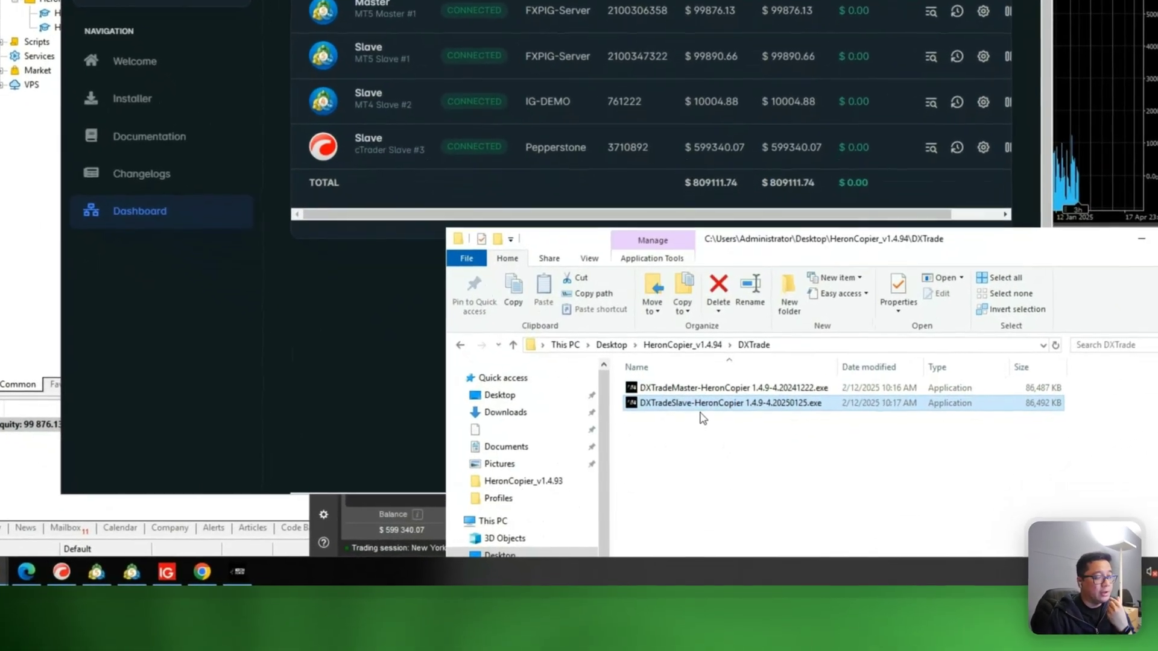
double_click(692, 410)
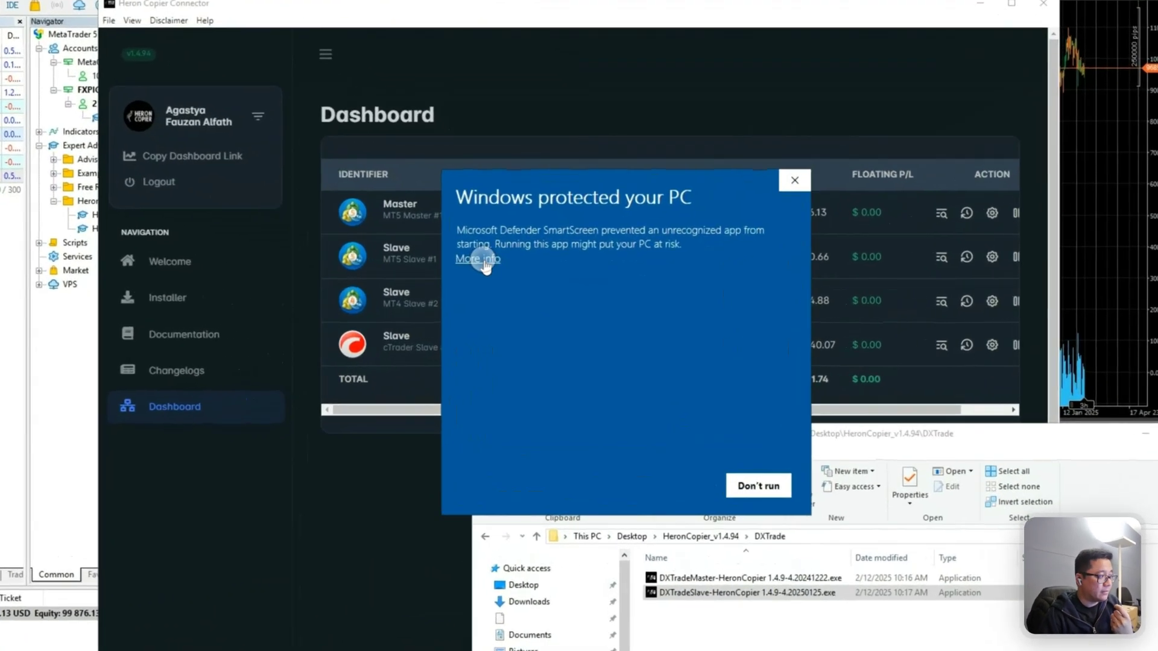
click(517, 285)
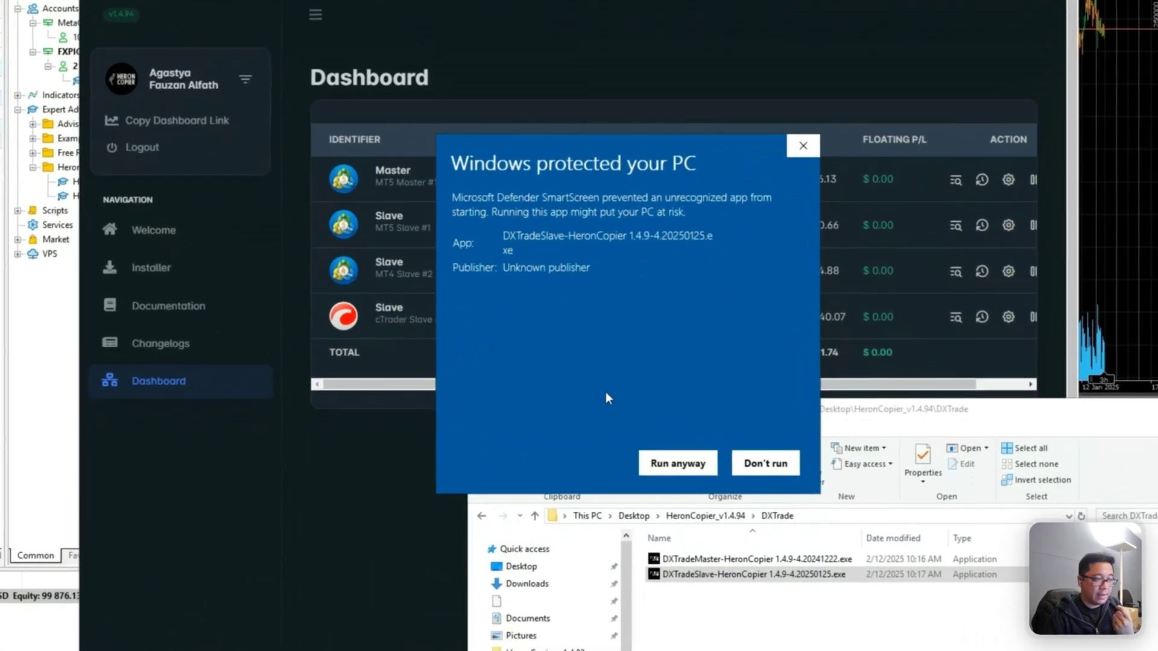
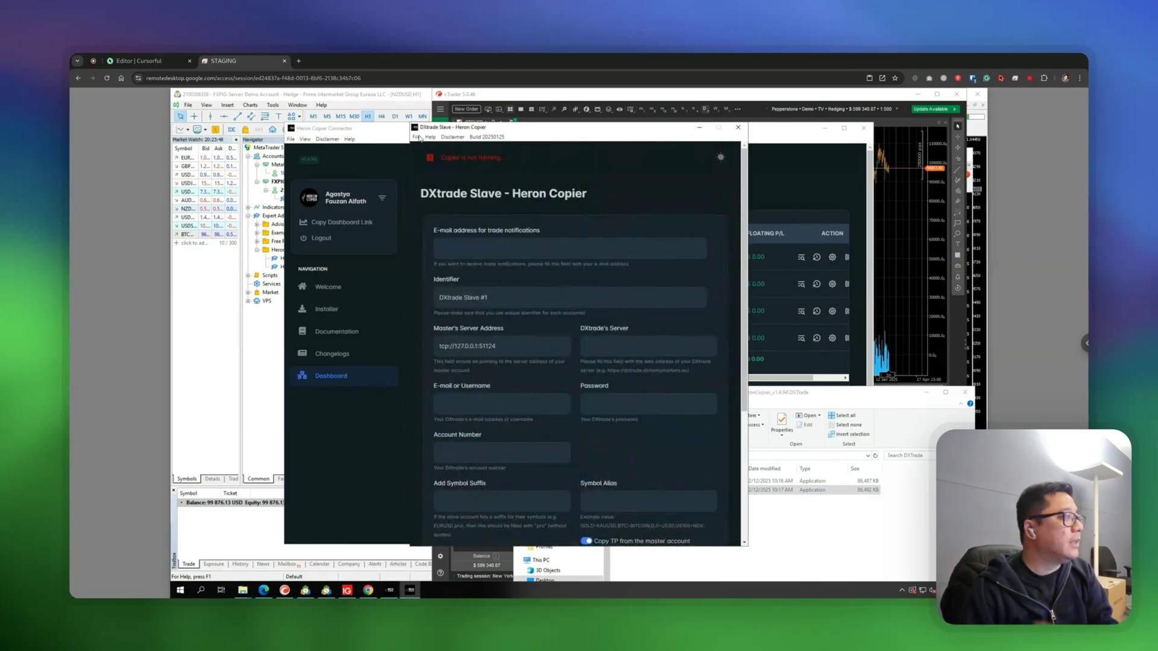
- Begin entering the DXtrade login username by hand
scroll(558, 288, down, 1)
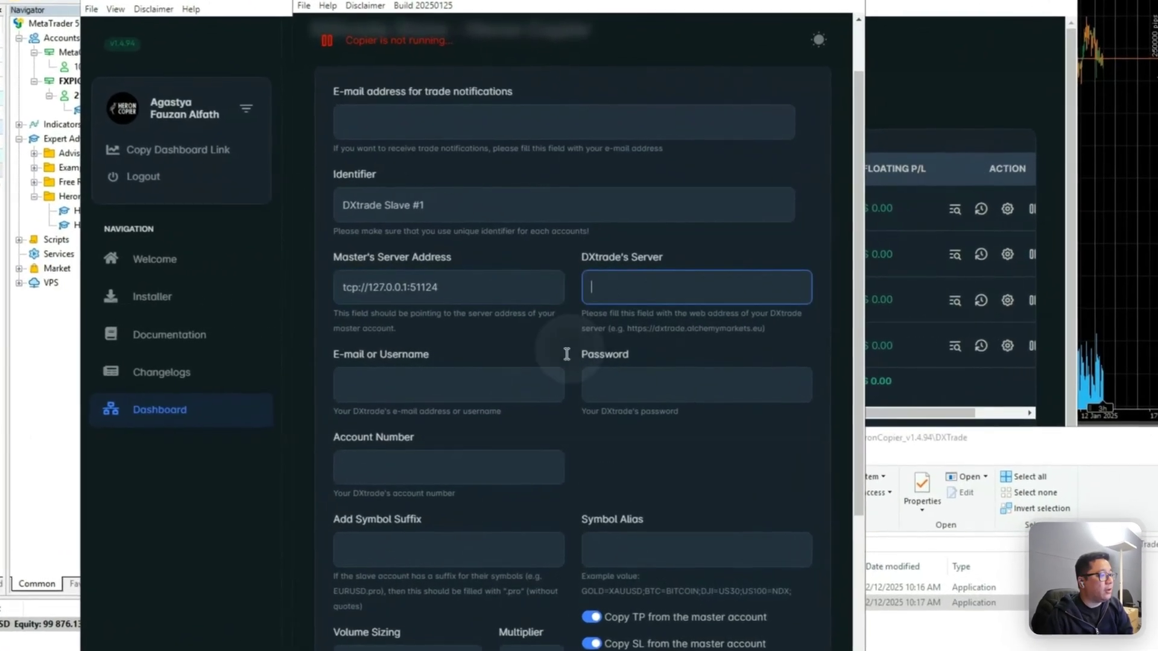
click(561, 361)
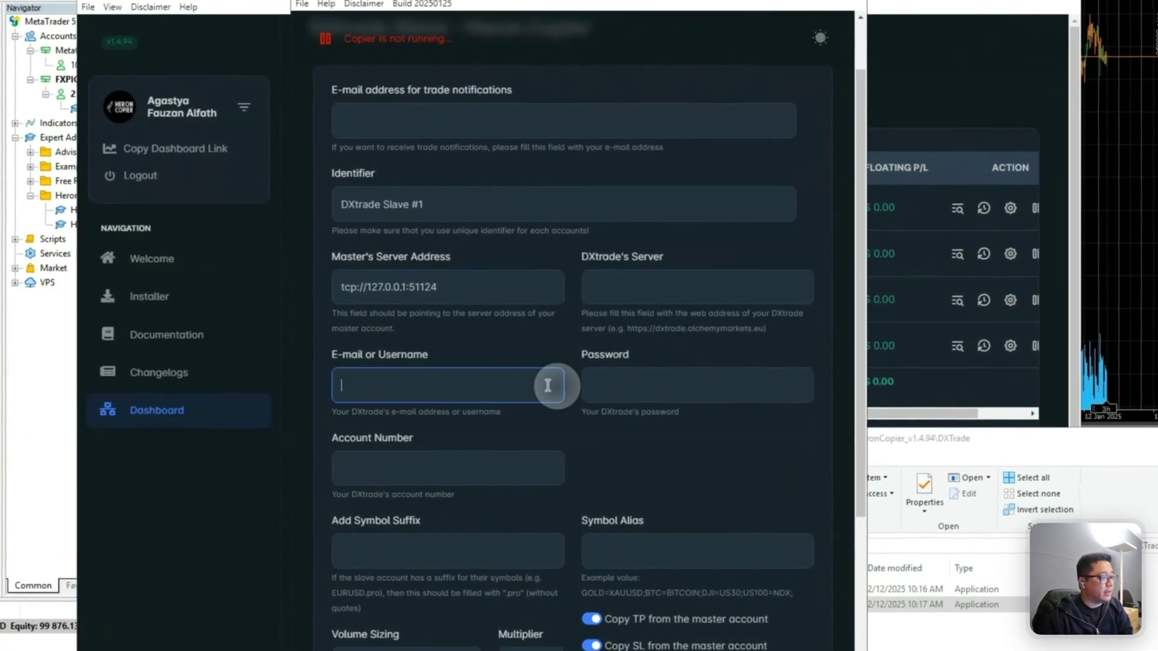
key(Tab)
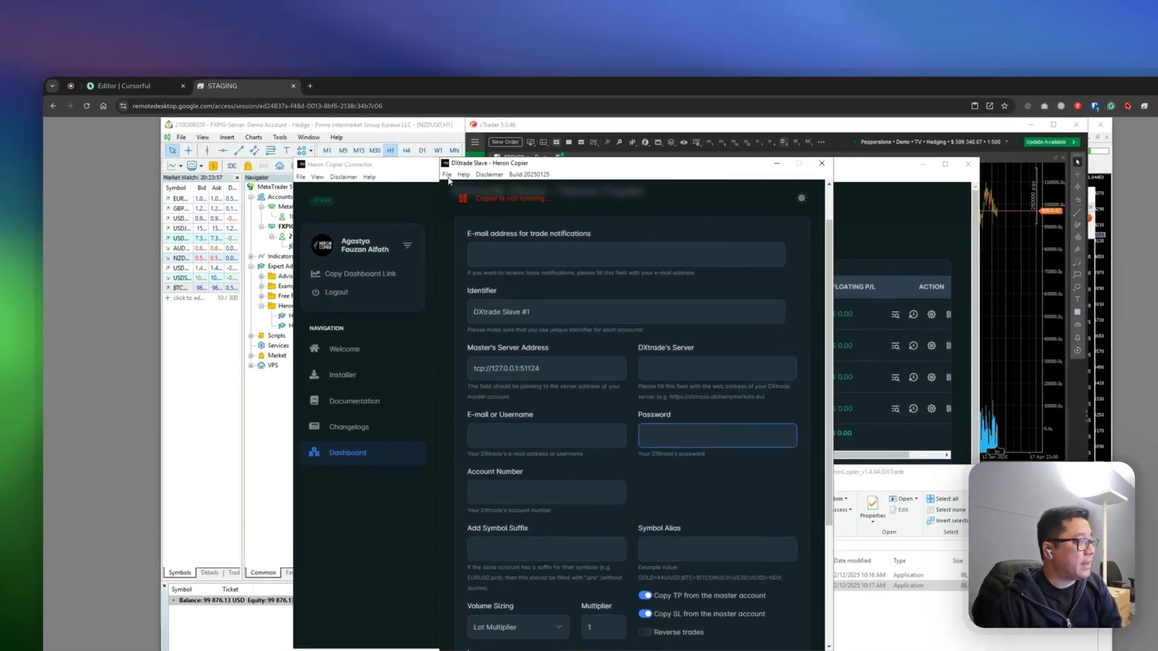
- Load the DXTrade_Demo.ini profile from Desktop > Profiles
click(416, 136)
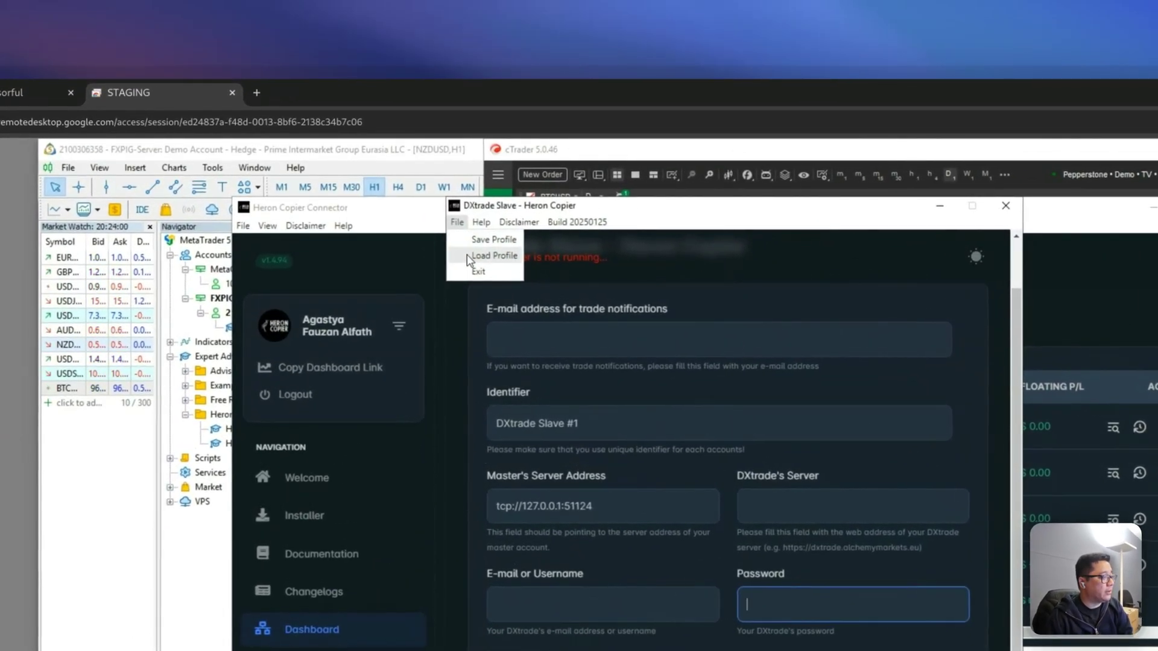
click(469, 259)
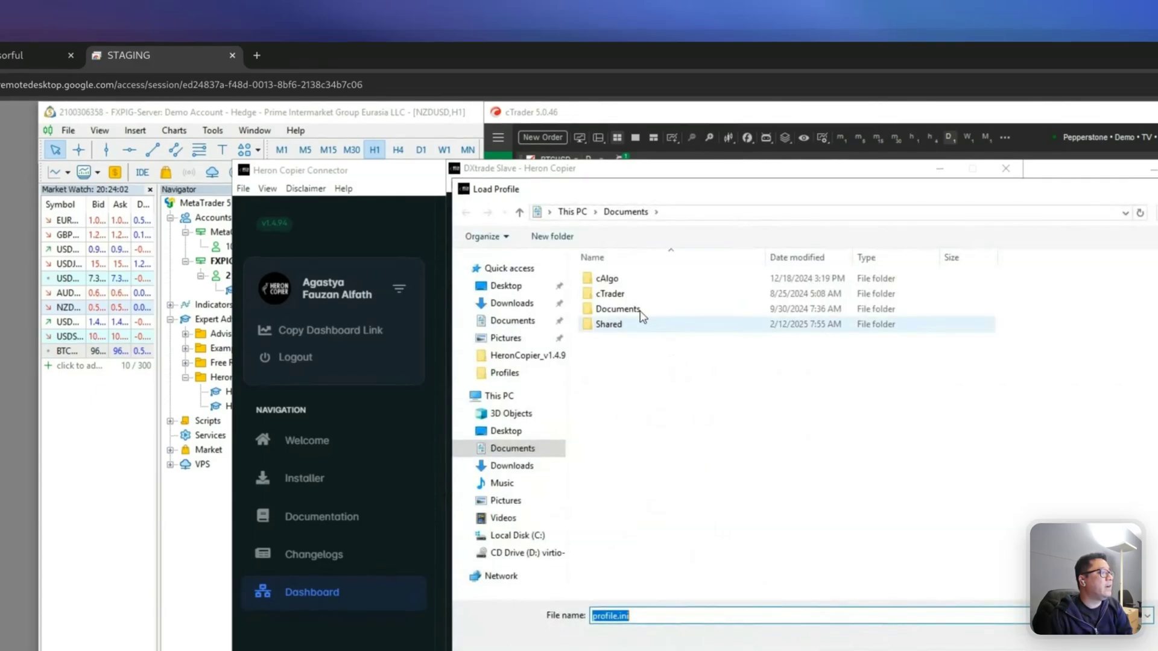
click(506, 279)
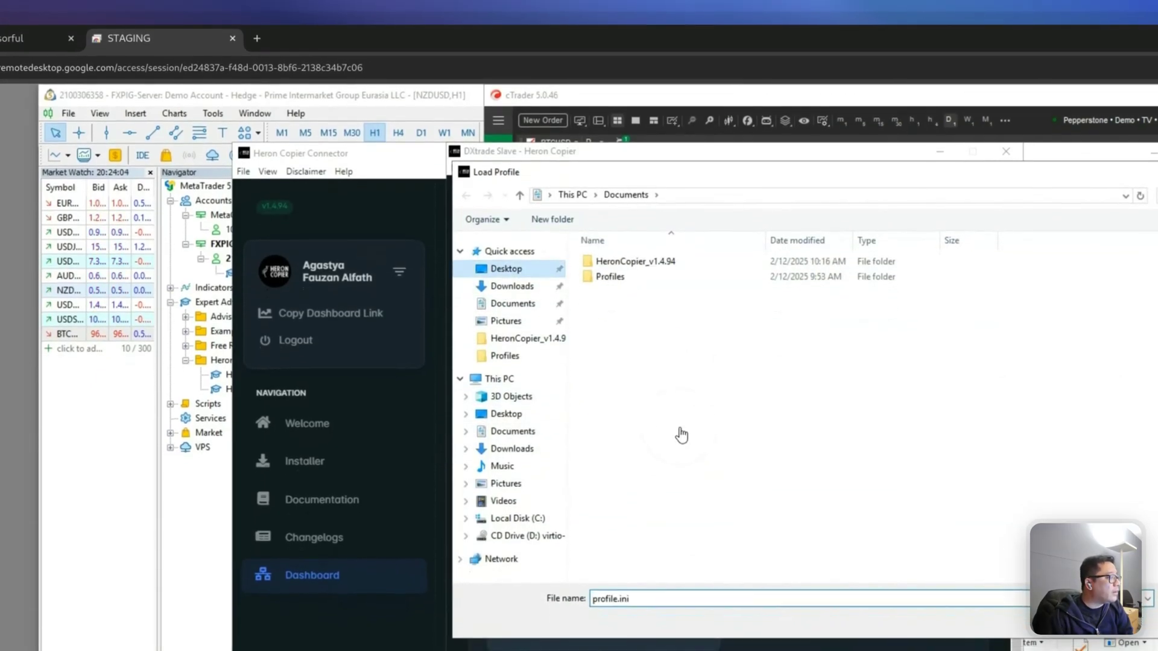
key(Return)
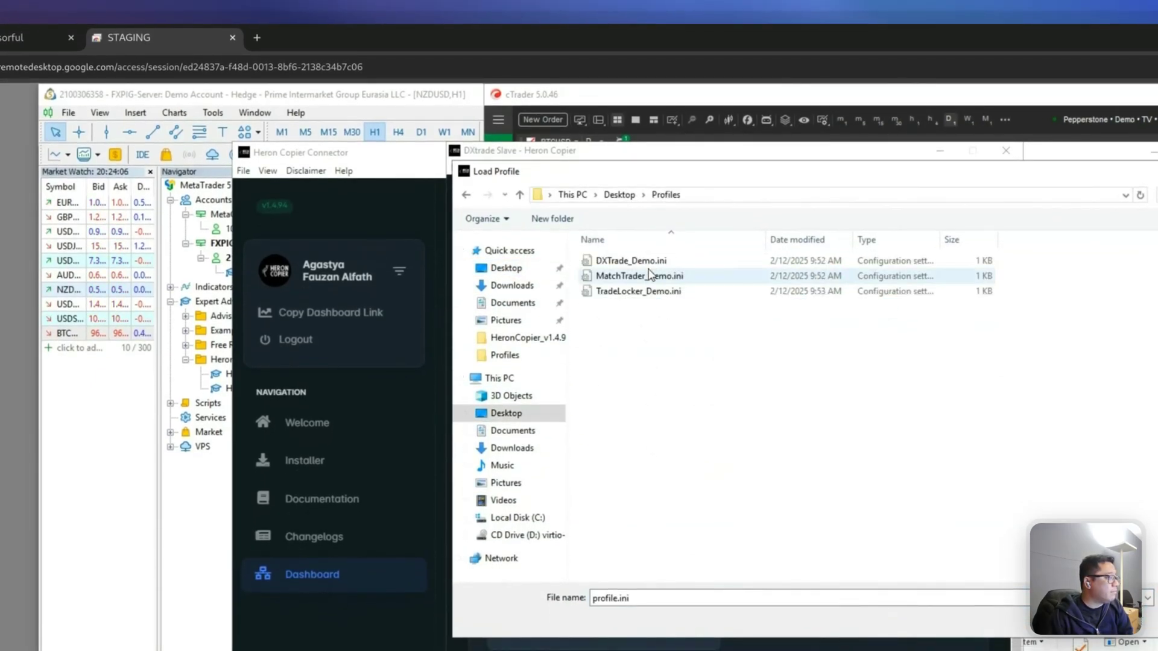
click(622, 261)
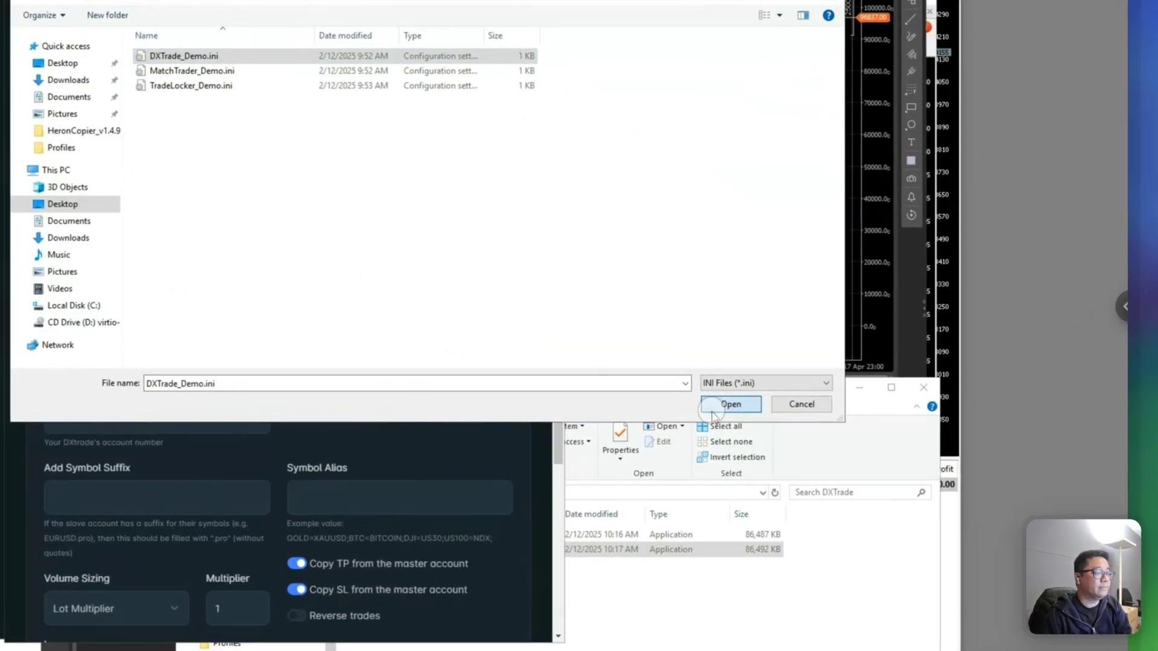
click(847, 402)
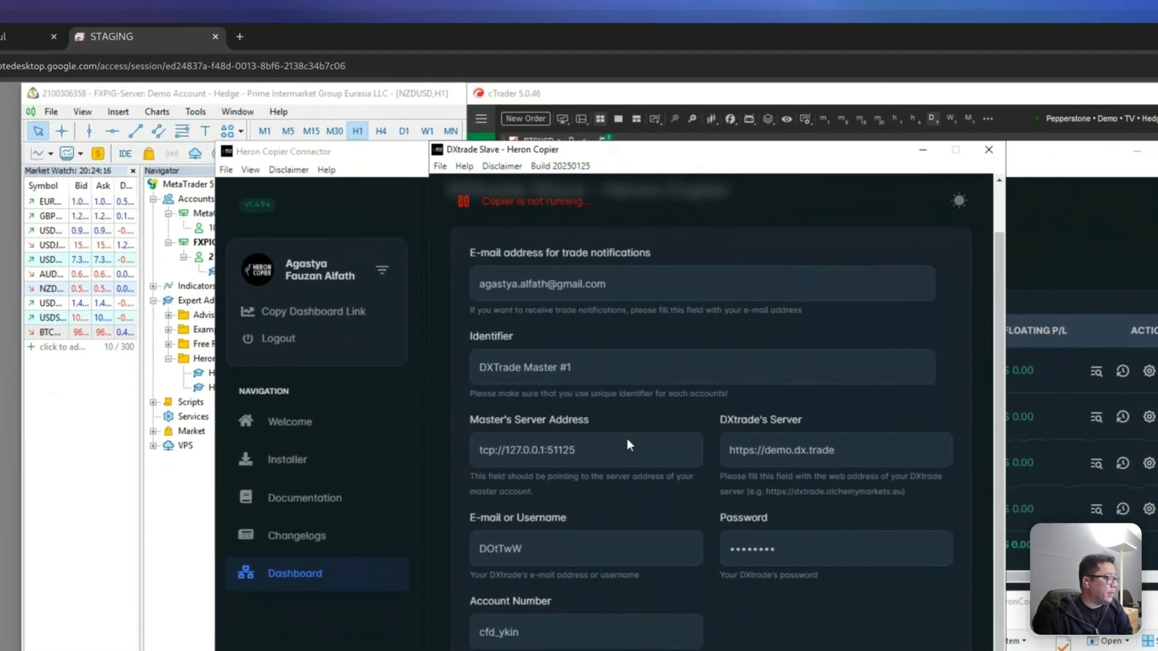
- Change the master server address port to 51124
click(627, 445)
key(BackSpace)
text(4)
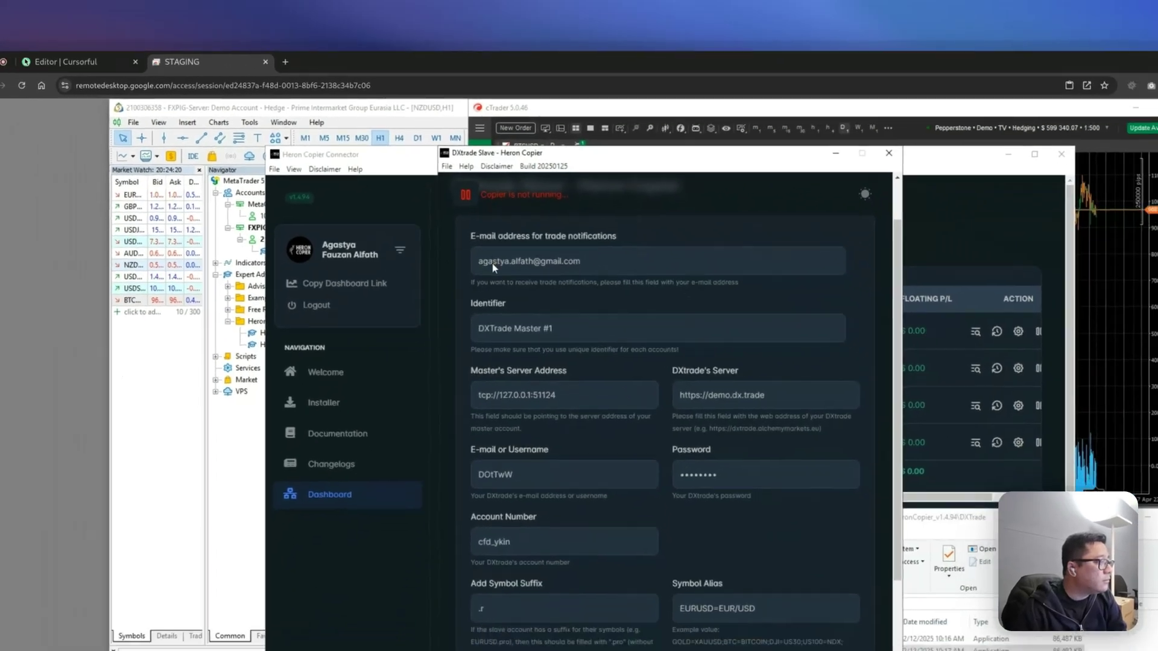
scroll(560, 317, down, 10)
scroll(560, 318, up, 15)
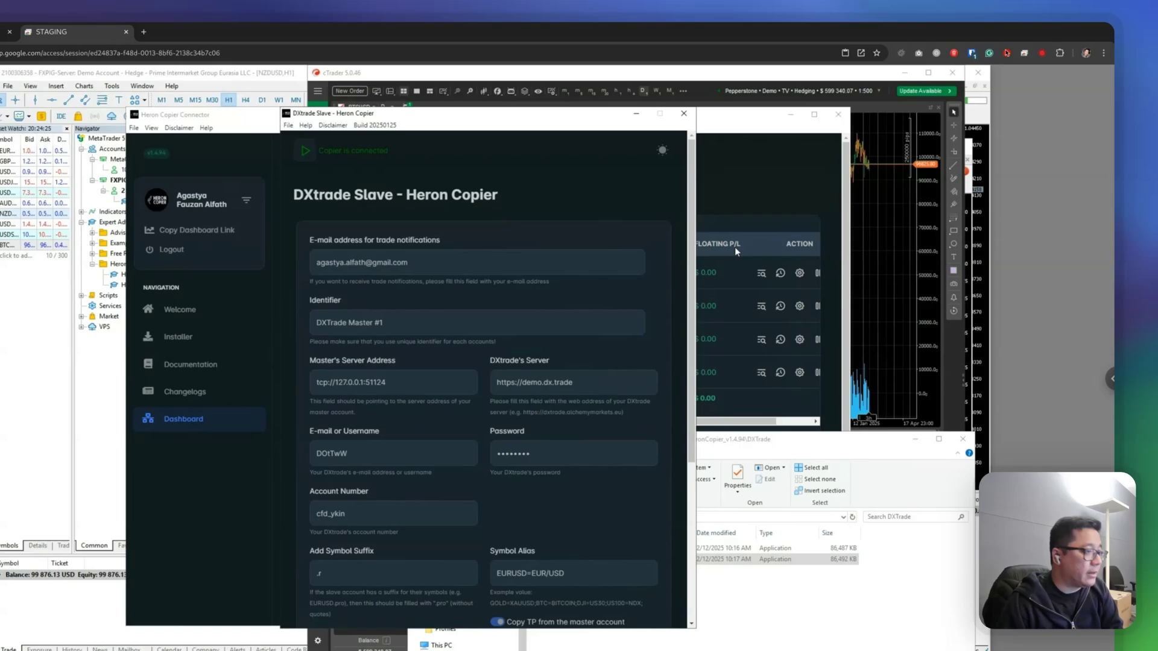
- Rename the identifier to 'DXTrade Slave #4' and return to the copier dashboard
click(768, 241)
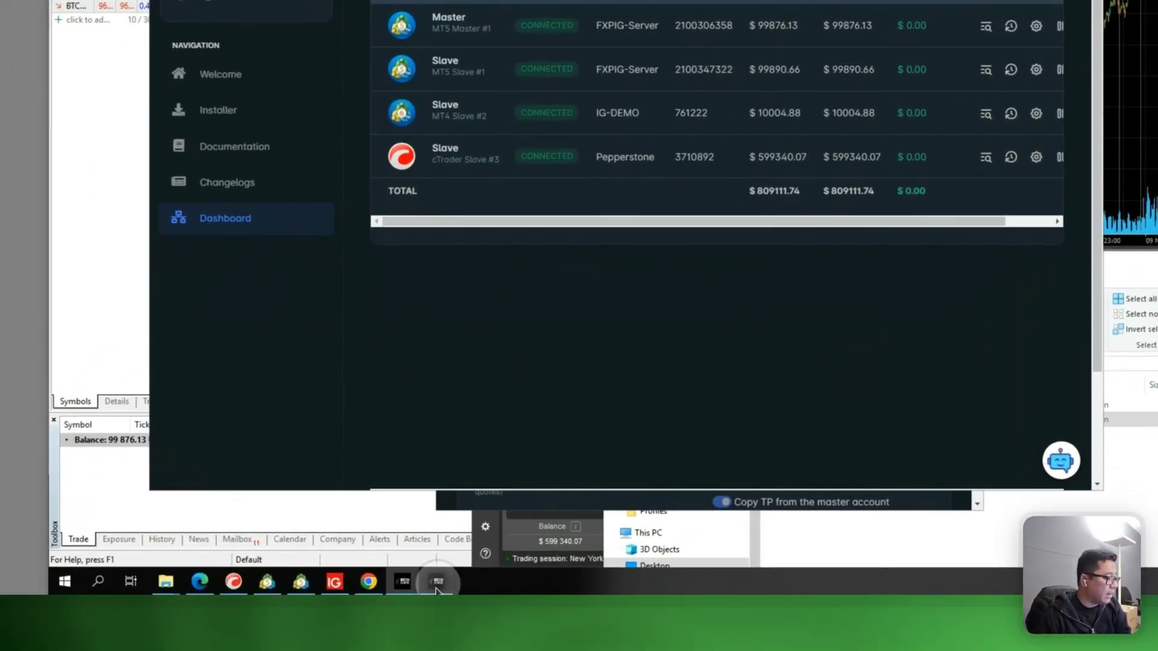
click(603, 633)
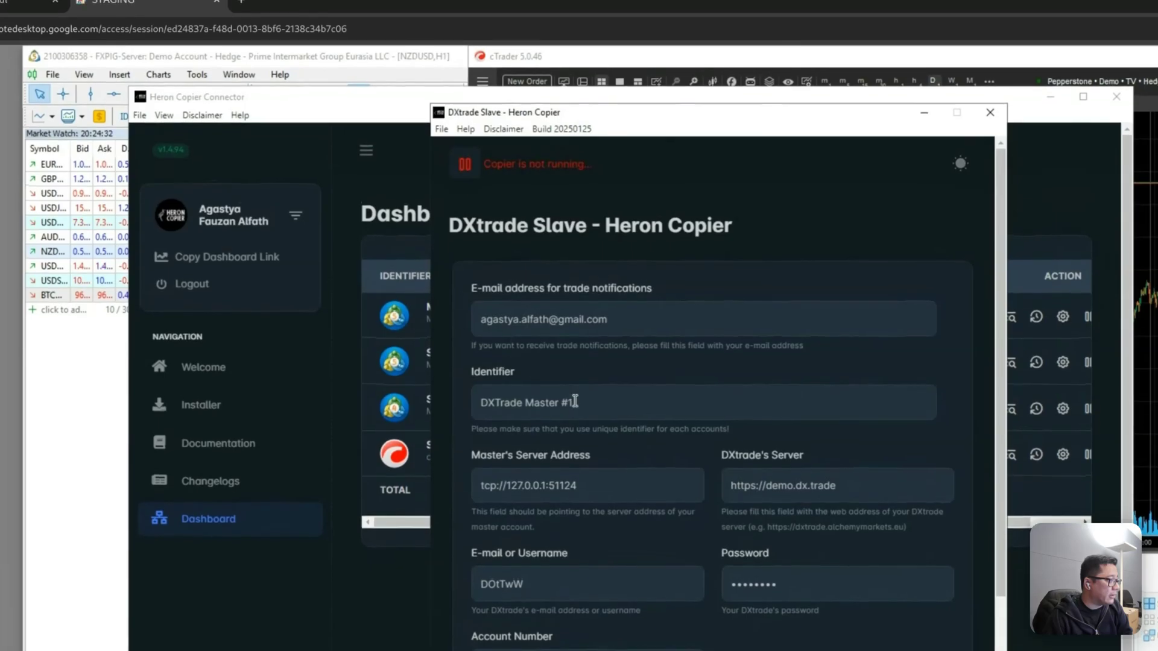
drag(524, 395, 686, 410)
text(Slave)
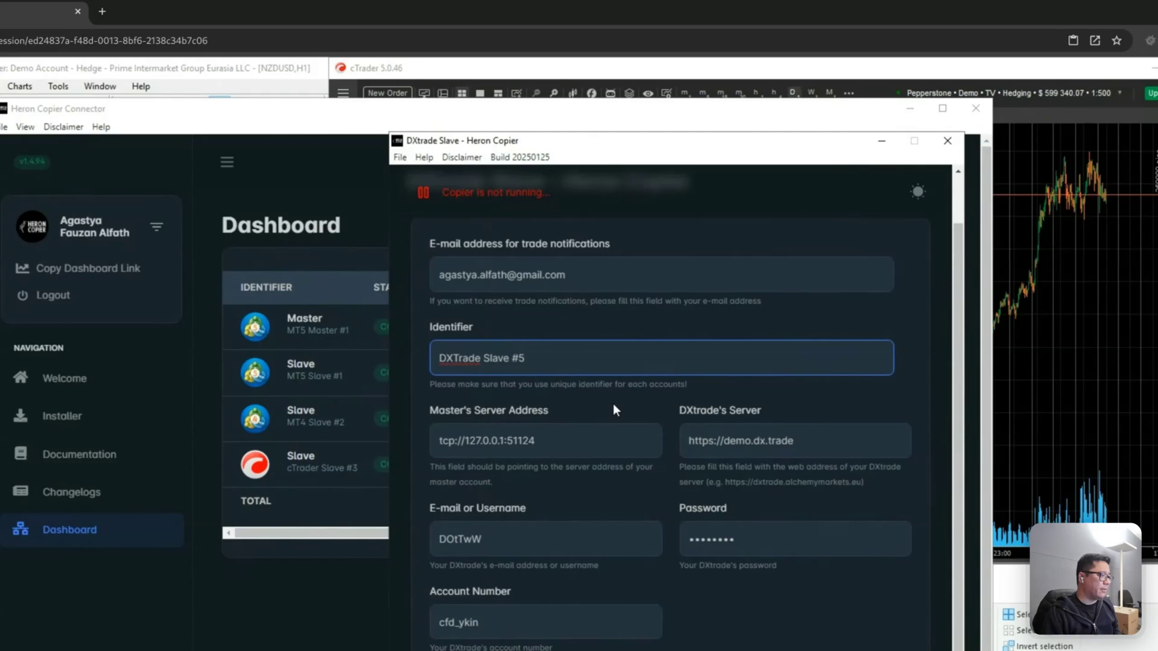
key(BackSpace)
text(4)
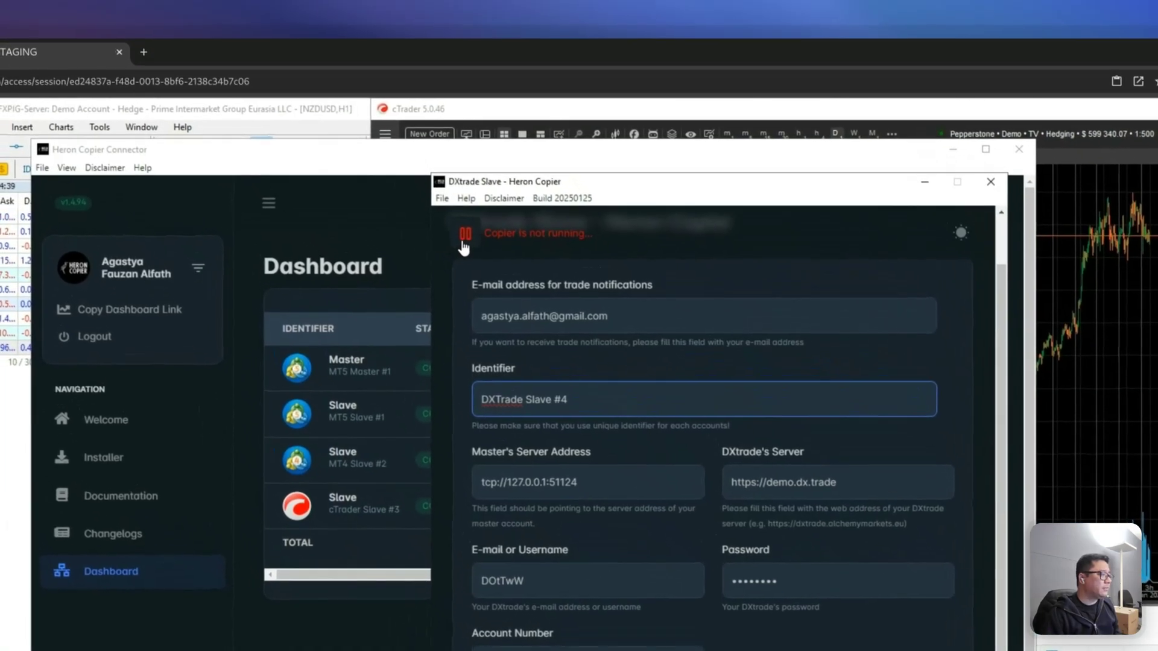
click(438, 235)
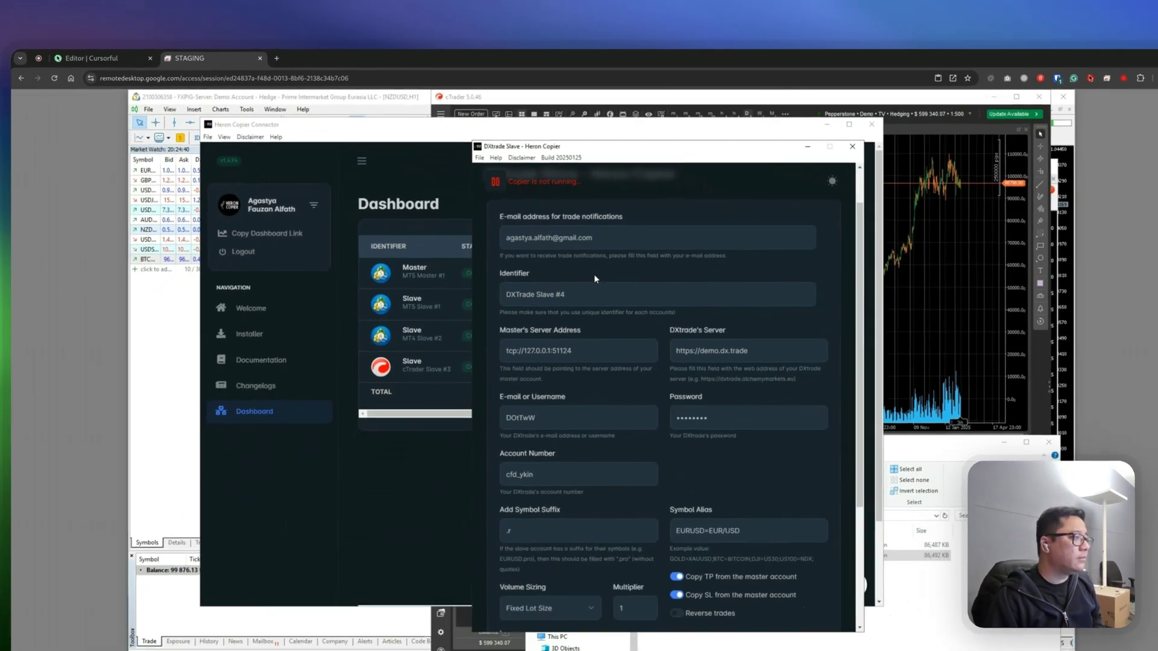
scroll(634, 543, down, 10)
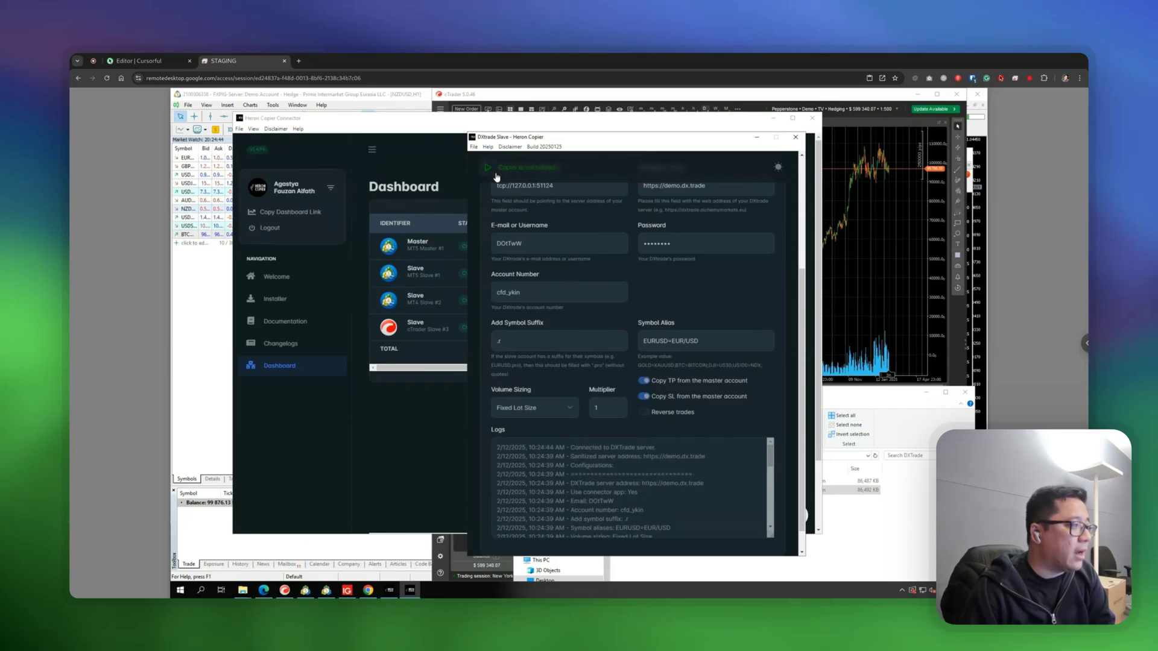
click(445, 375)
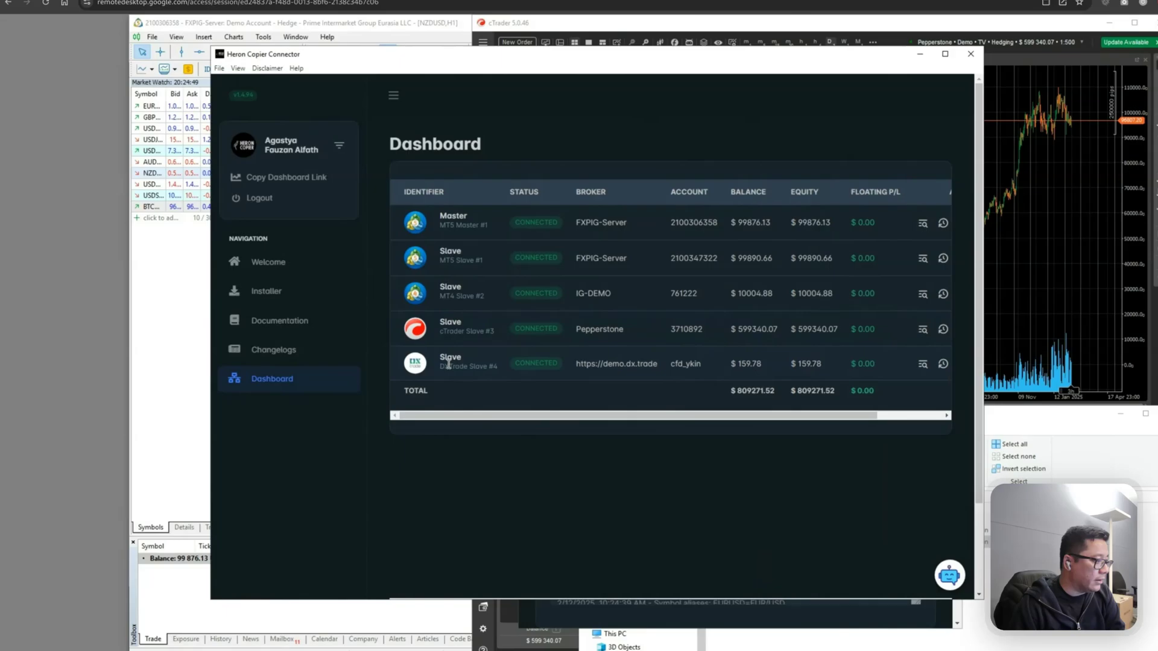
- Check the DXTrade Slave #4 row, then run MatchTraderSlave from HeronCopier_v1.4.94 > MatchTrader
drag(406, 351, 457, 369)
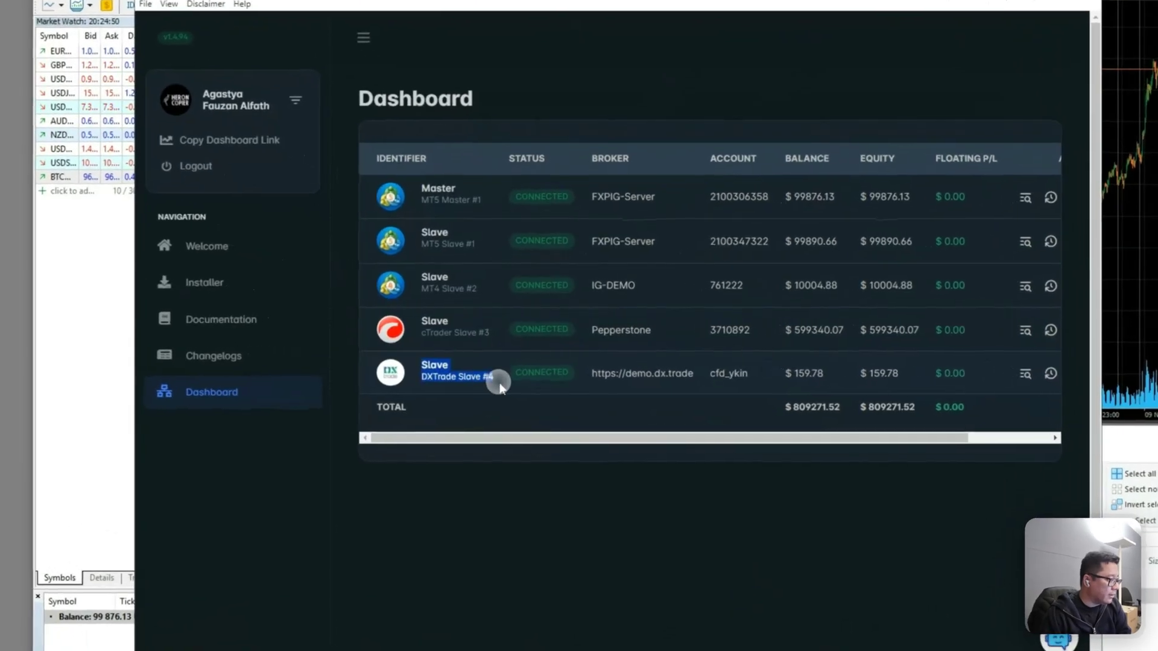
click(511, 398)
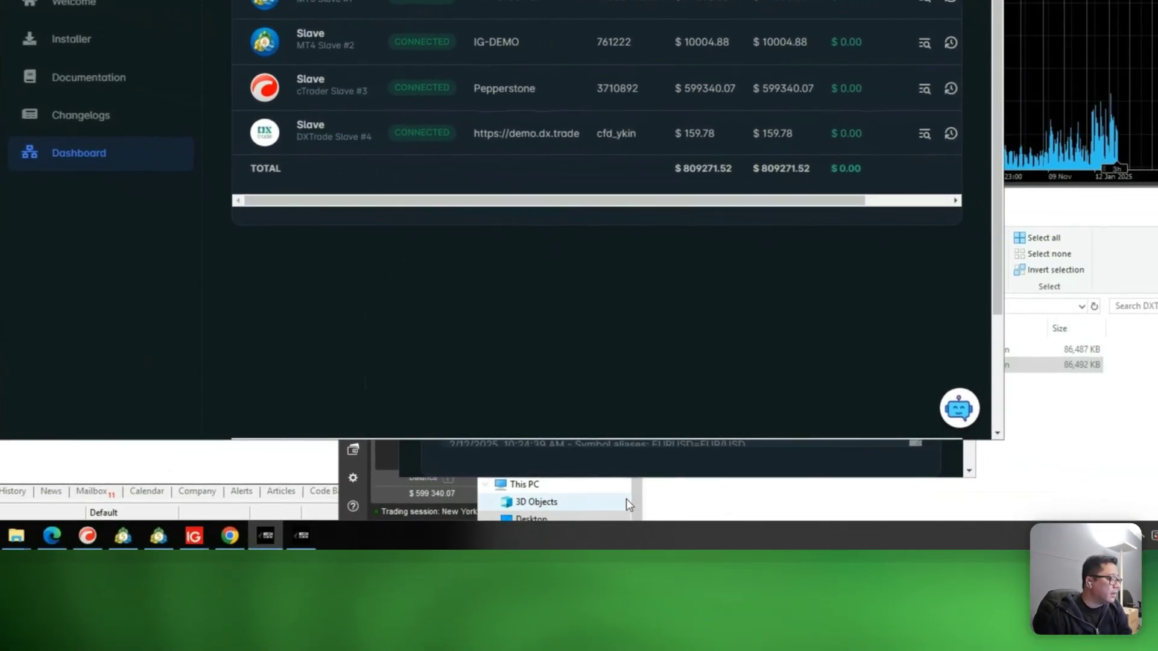
click(812, 471)
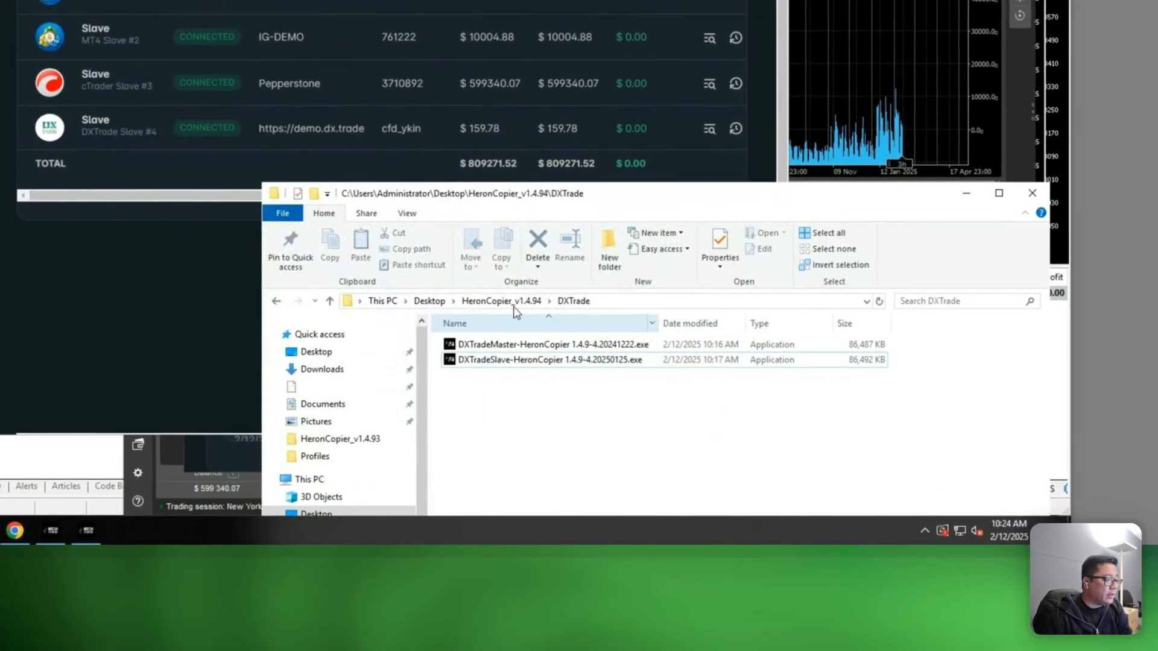
key(BackSpace)
double_click(526, 375)
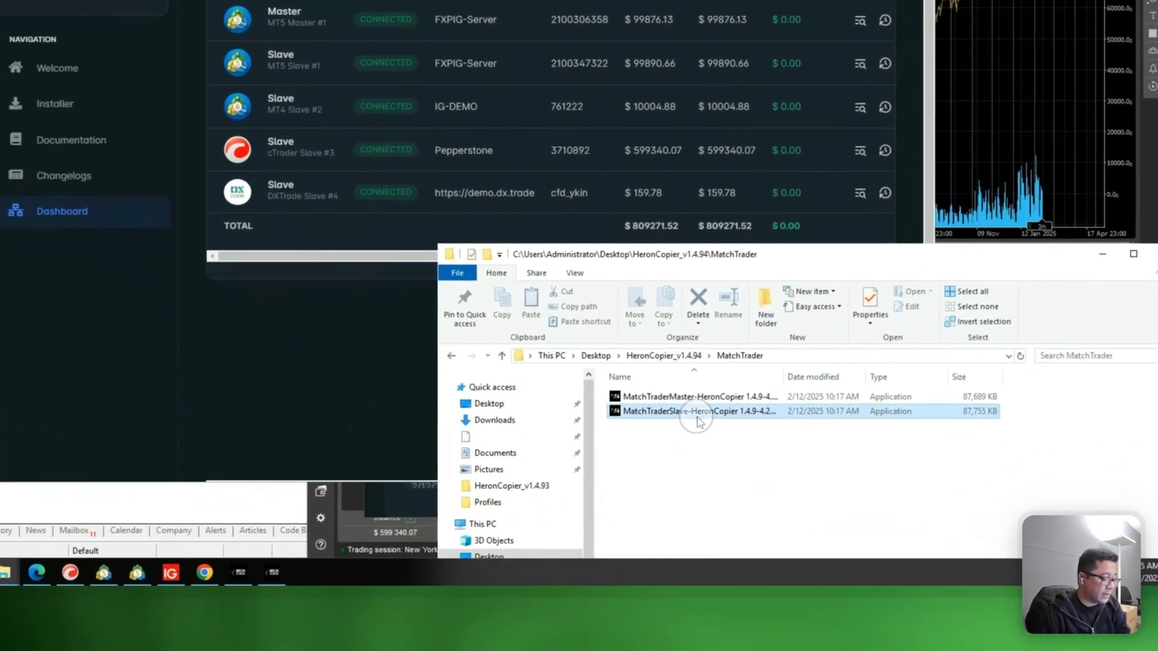
double_click(675, 491)
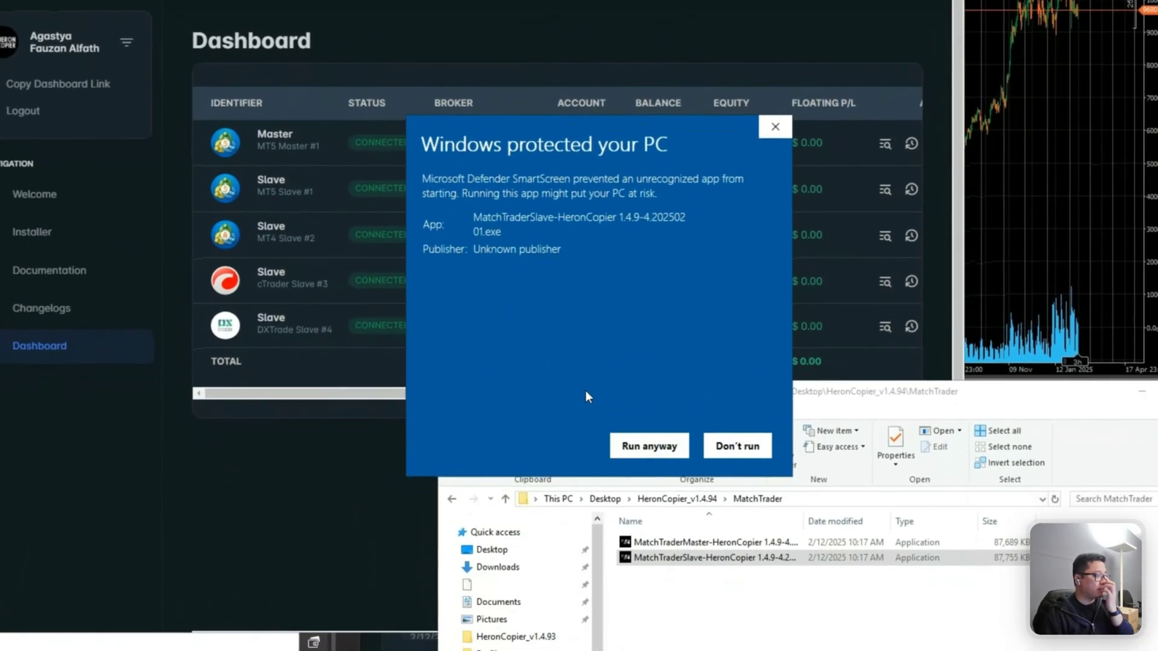
click(648, 445)
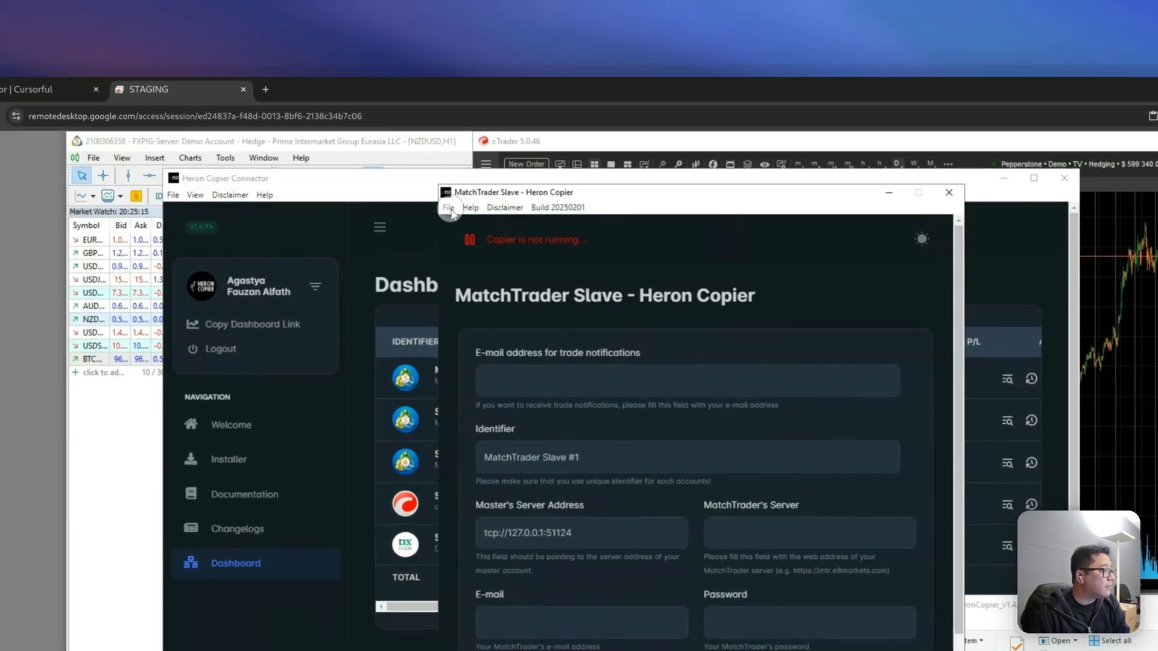
- Load the MatchTrader_Demo.ini profile from the Desktop
click(417, 137)
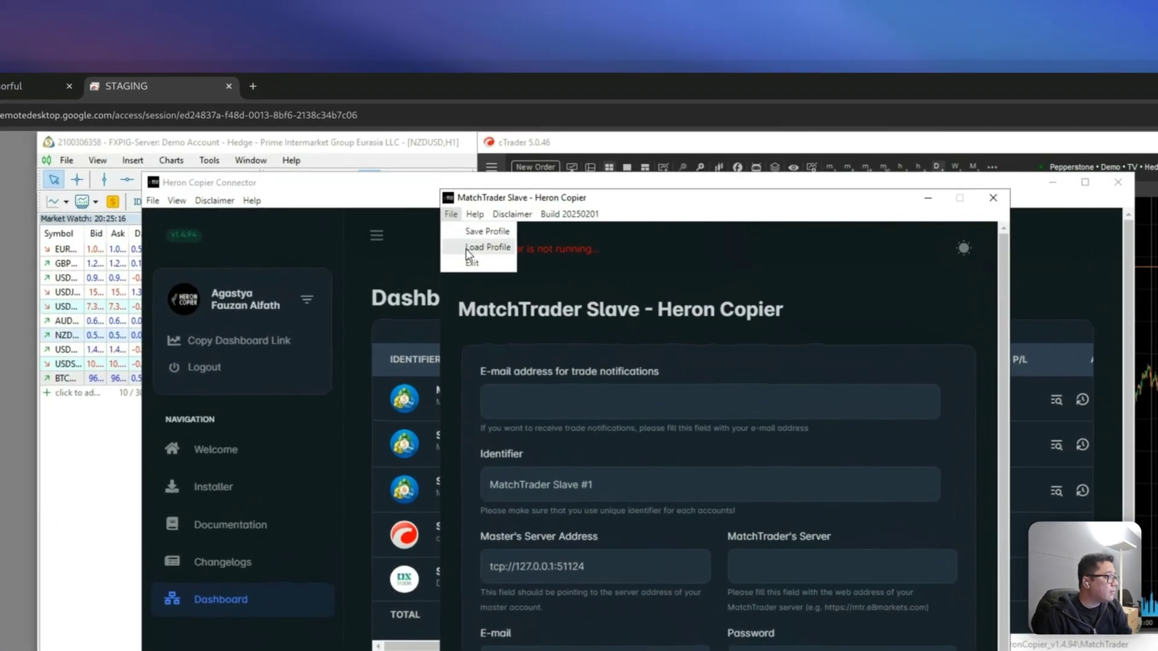
click(426, 158)
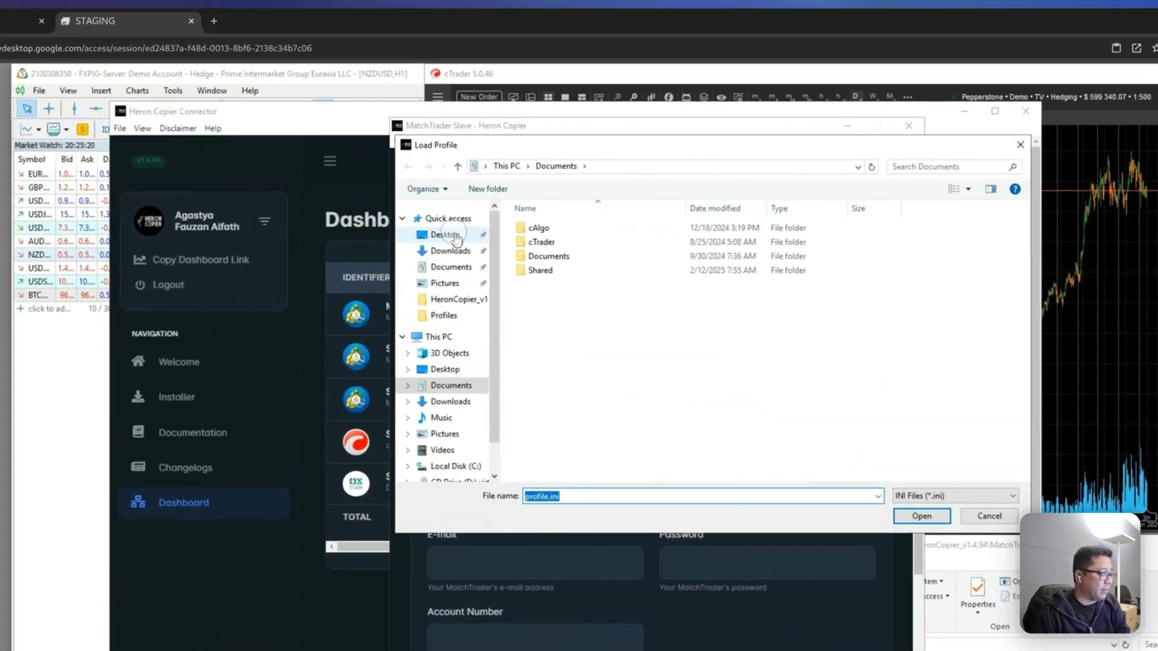
click(449, 197)
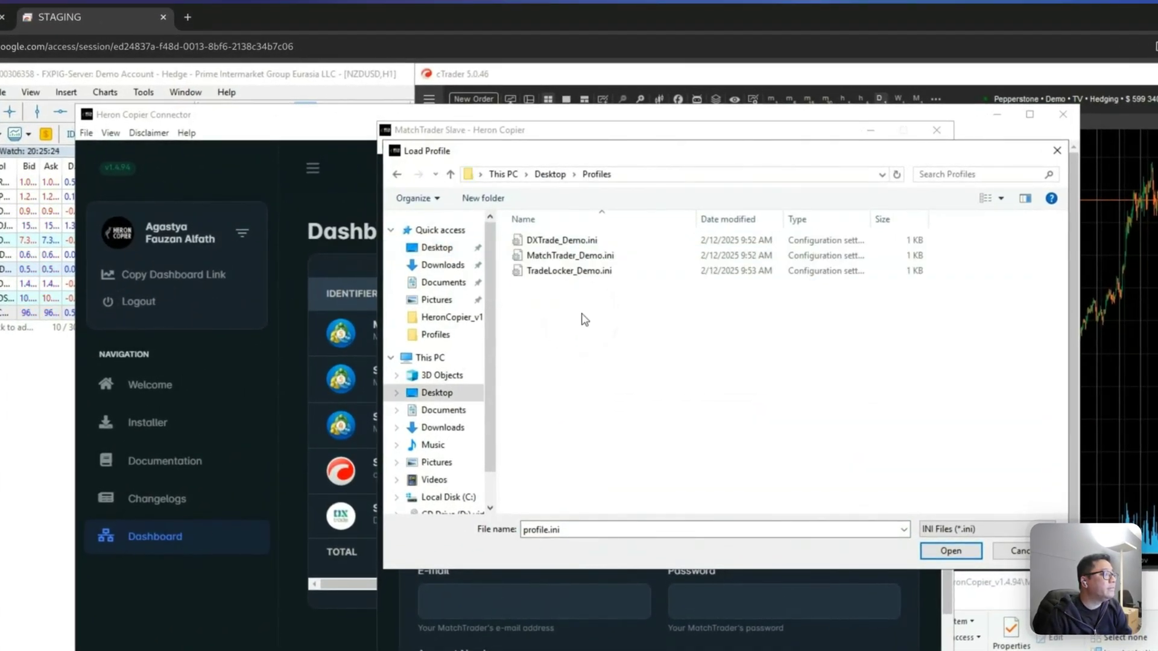
click(578, 253)
click(950, 550)
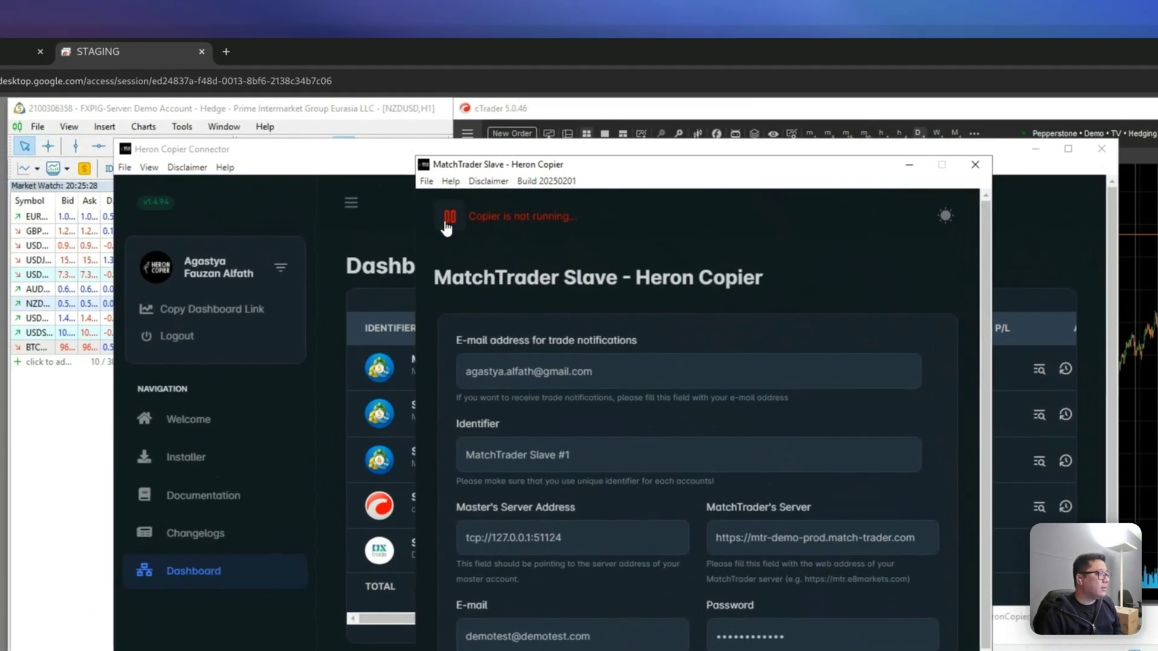
- Start the copier and rename it MatchTrader Slave #5
click(447, 218)
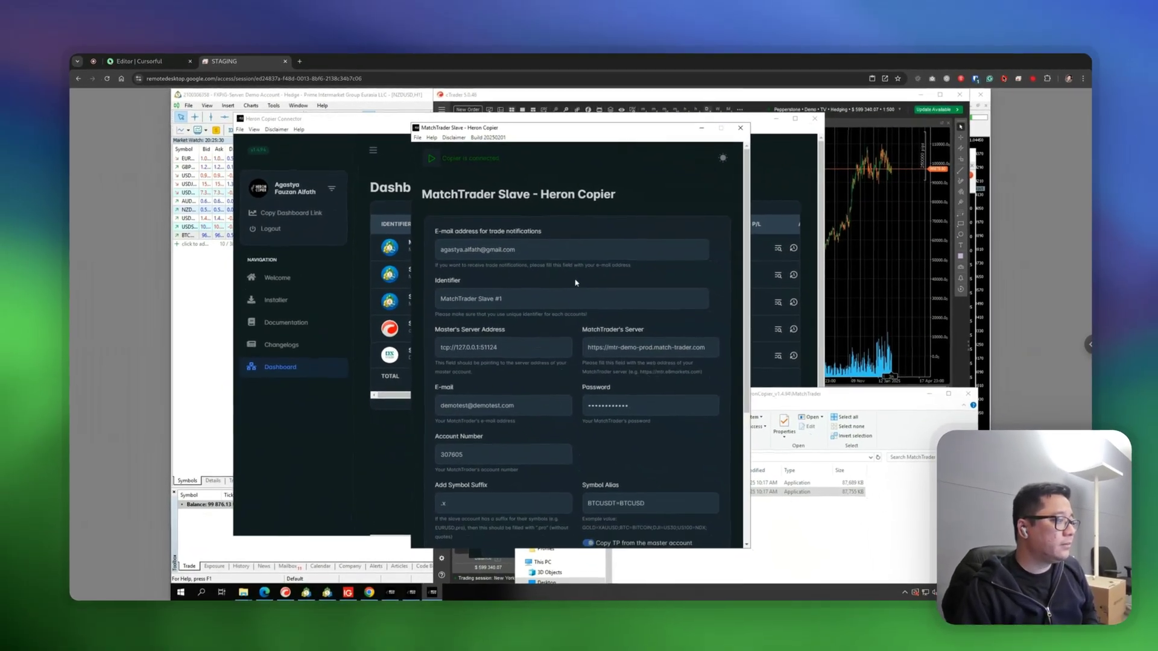
scroll(576, 282, down, 2)
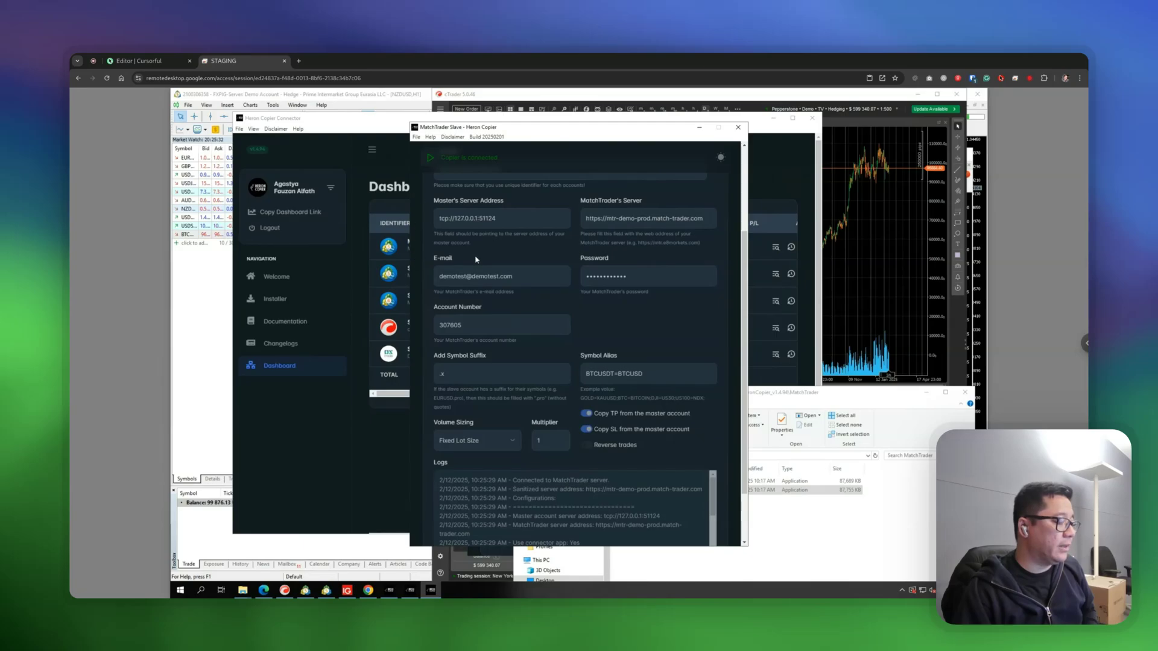
scroll(475, 260, up, 2)
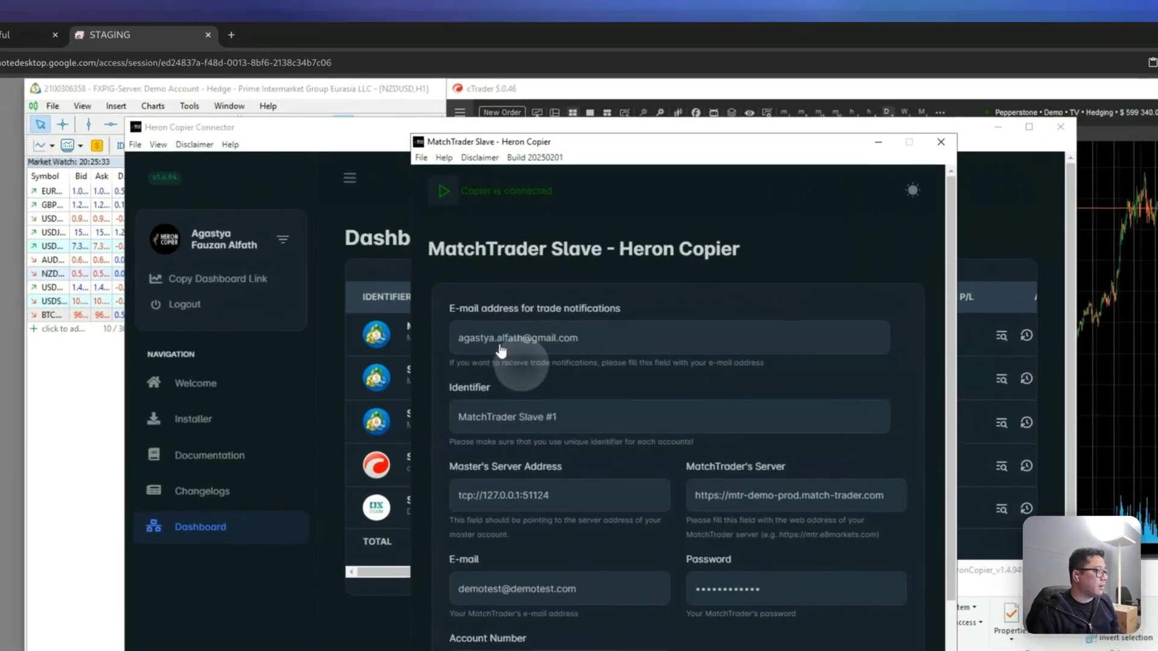
click(533, 297)
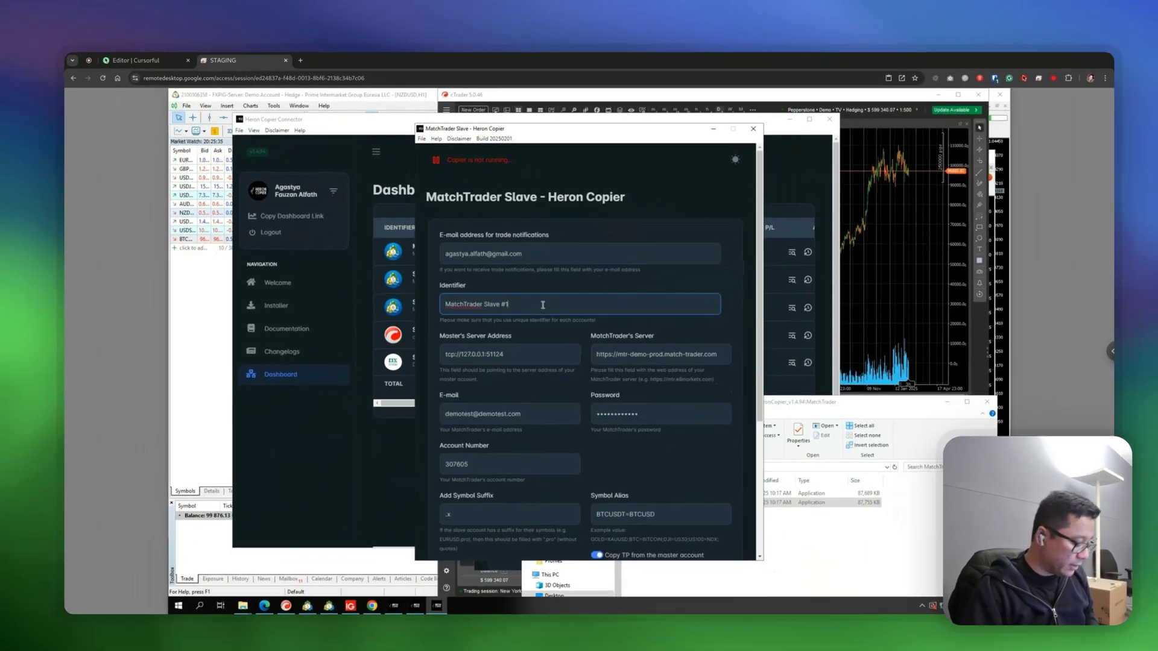
key(BackSpace)
text(5)
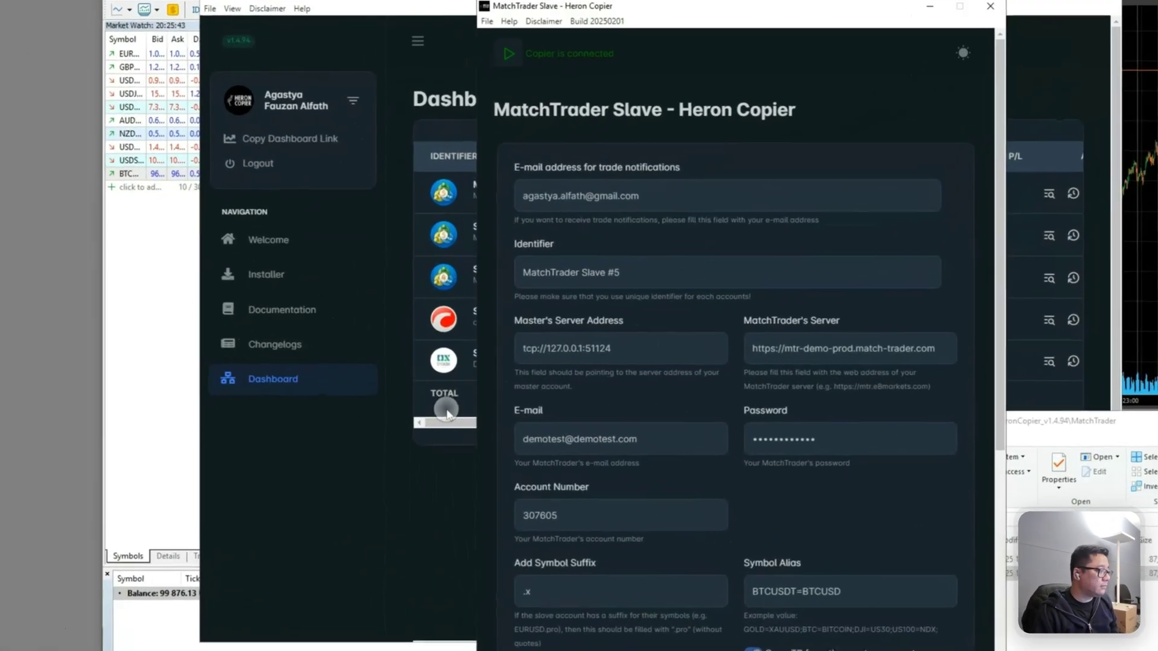
click(390, 395)
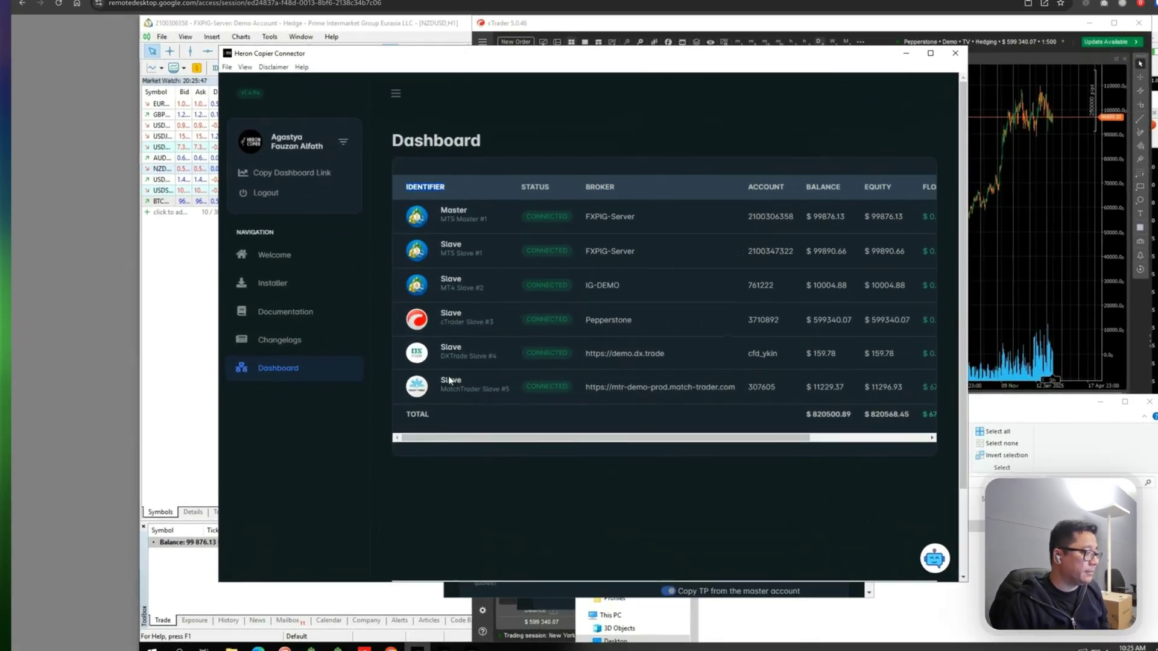
- Highlight the MatchTrader Slave #5 entry on the dashboard
drag(406, 373, 463, 384)
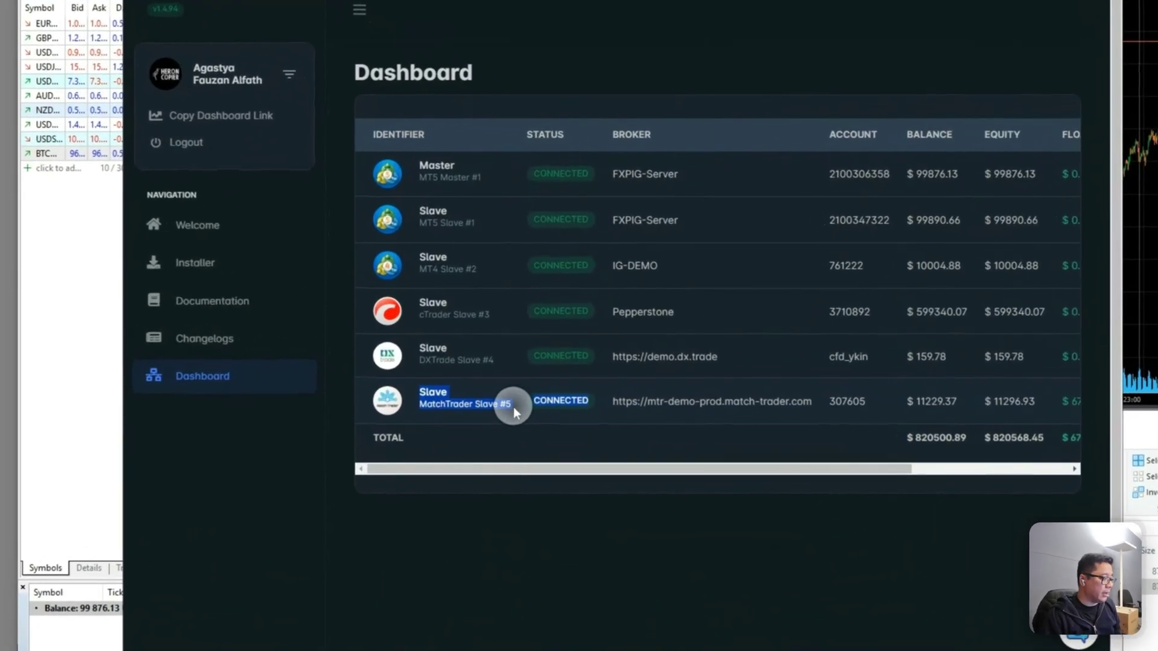
click(446, 222)
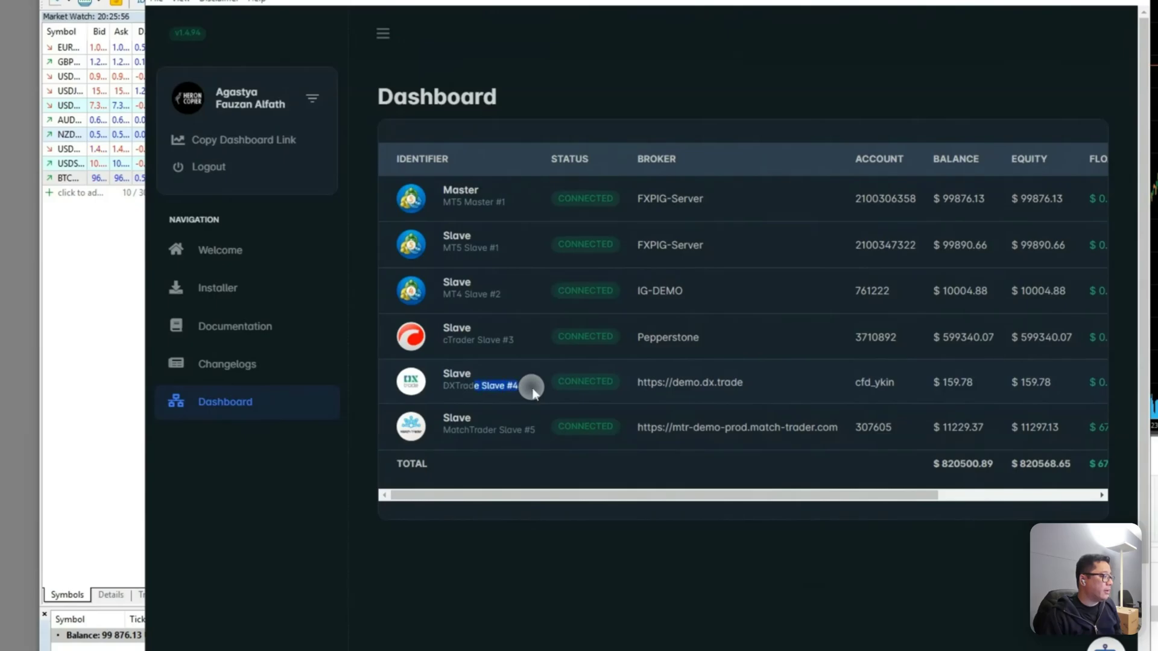
drag(499, 429, 540, 432)
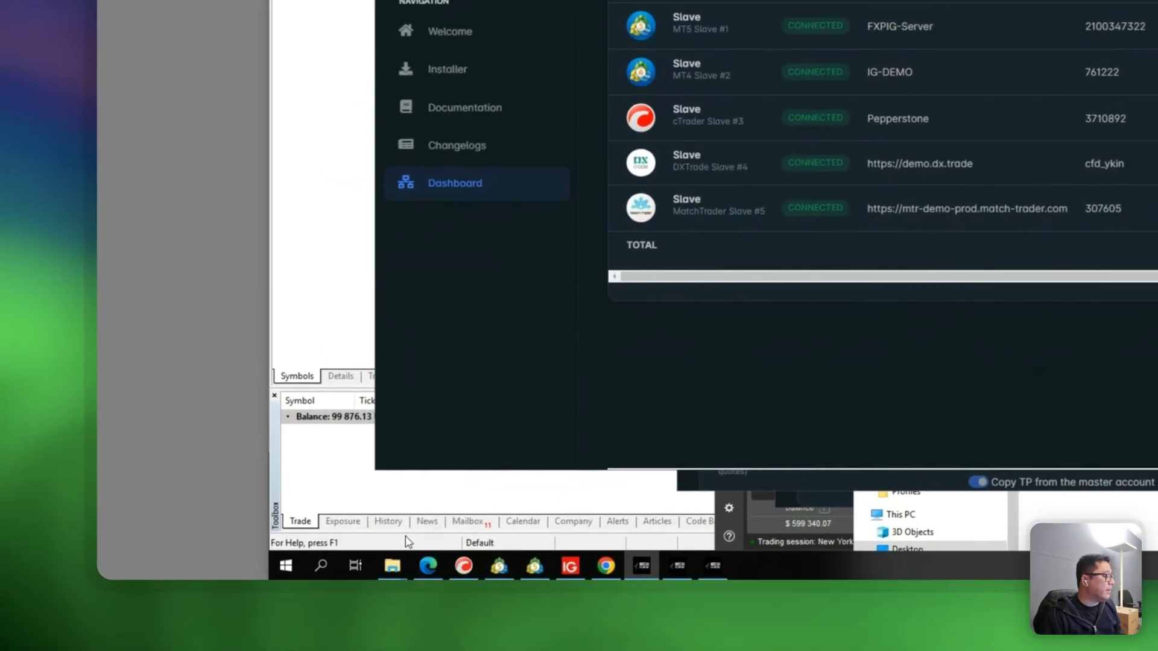
- Navigate File Explorer to HeronCopier_v1.4.94 > TradeLocker
click(267, 636)
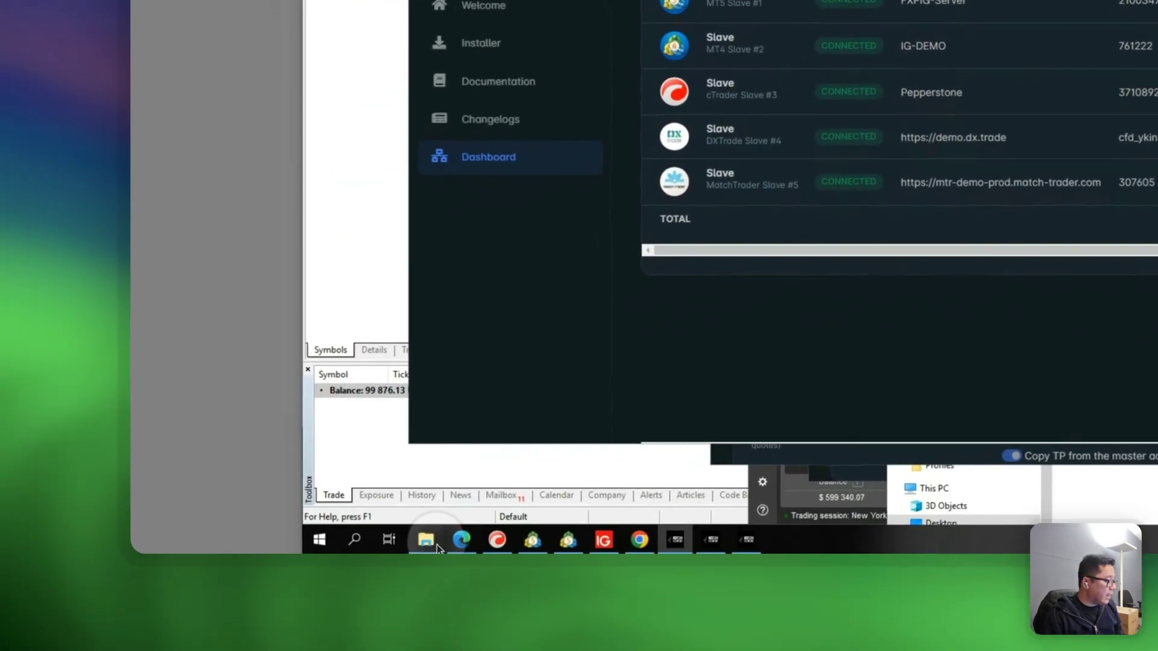
click(398, 454)
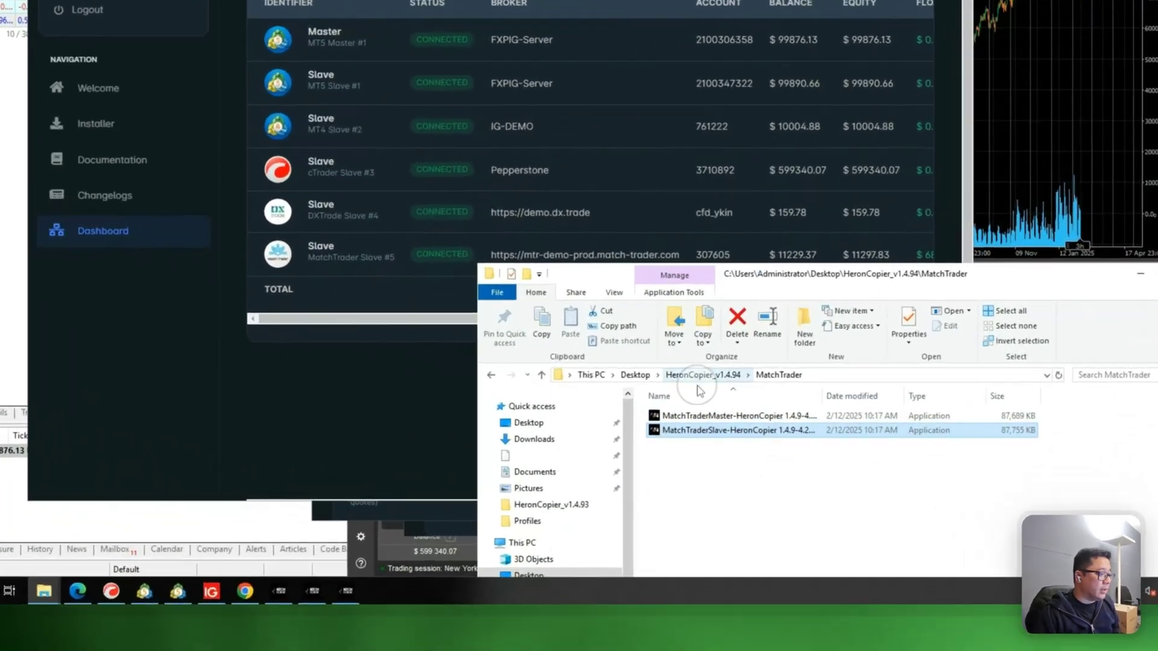
click(723, 405)
click(739, 490)
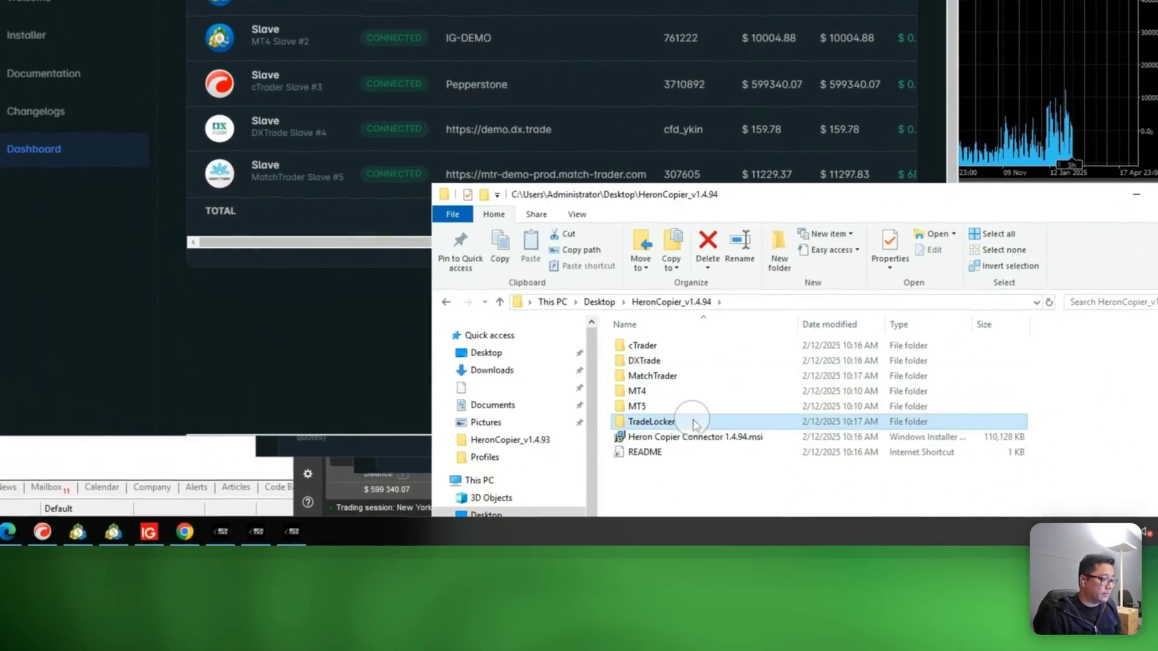
double_click(693, 422)
- Launch TradeLockerSlave, getting past the unrecognized-app warning with Run anyway
click(709, 361)
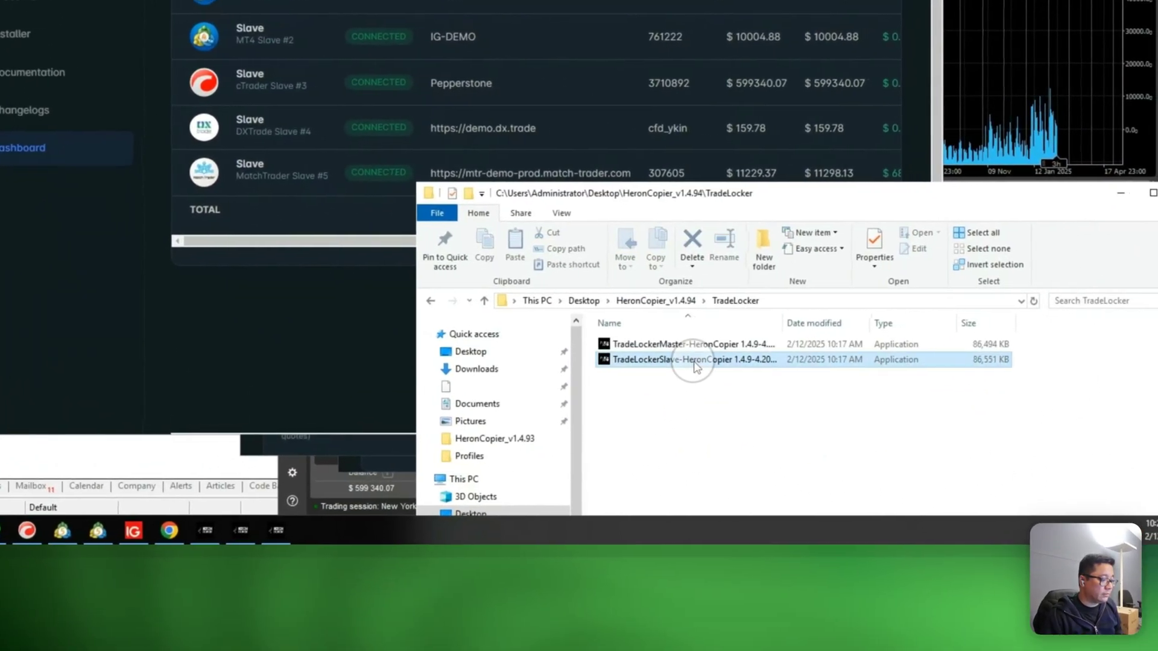
double_click(693, 360)
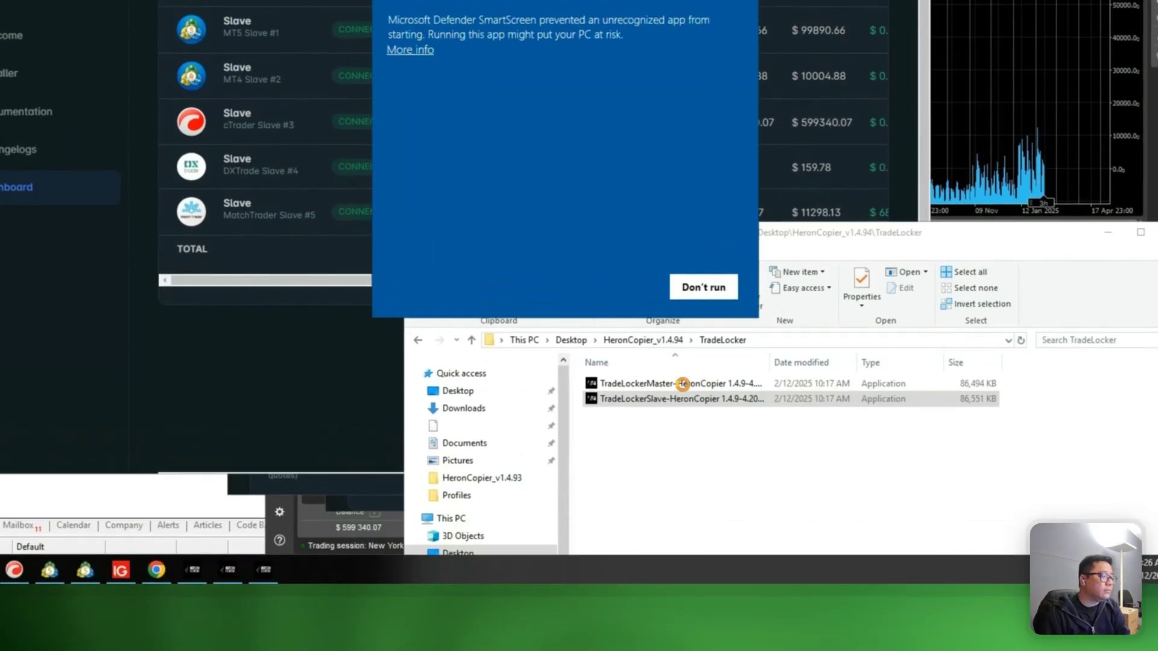
click(410, 50)
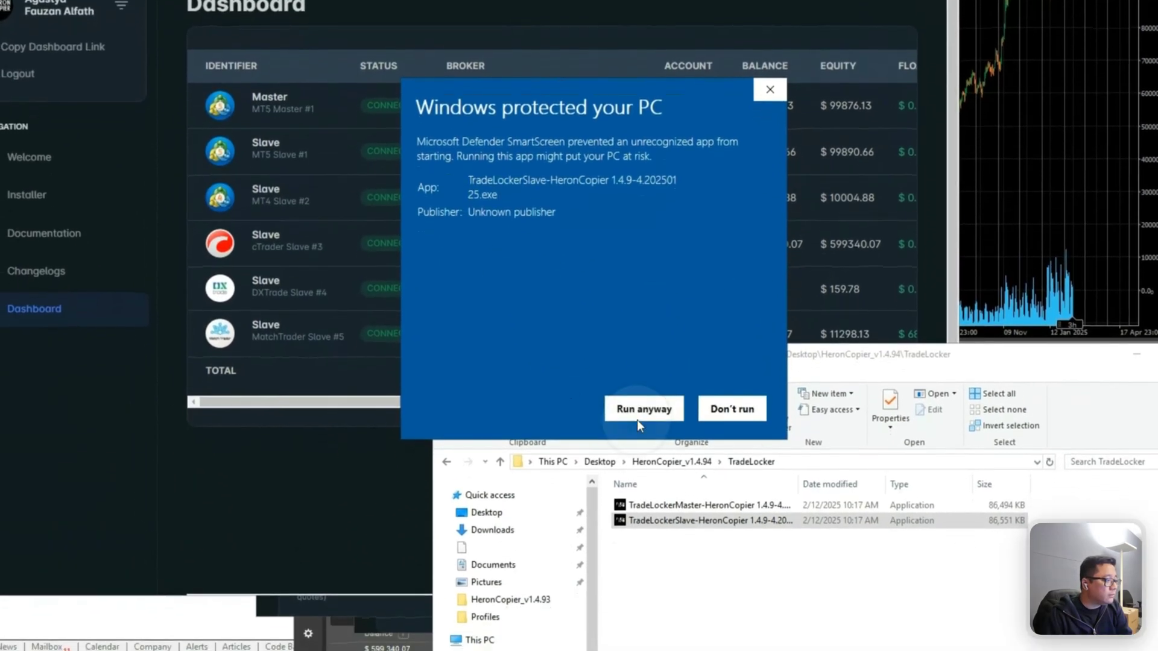
click(640, 410)
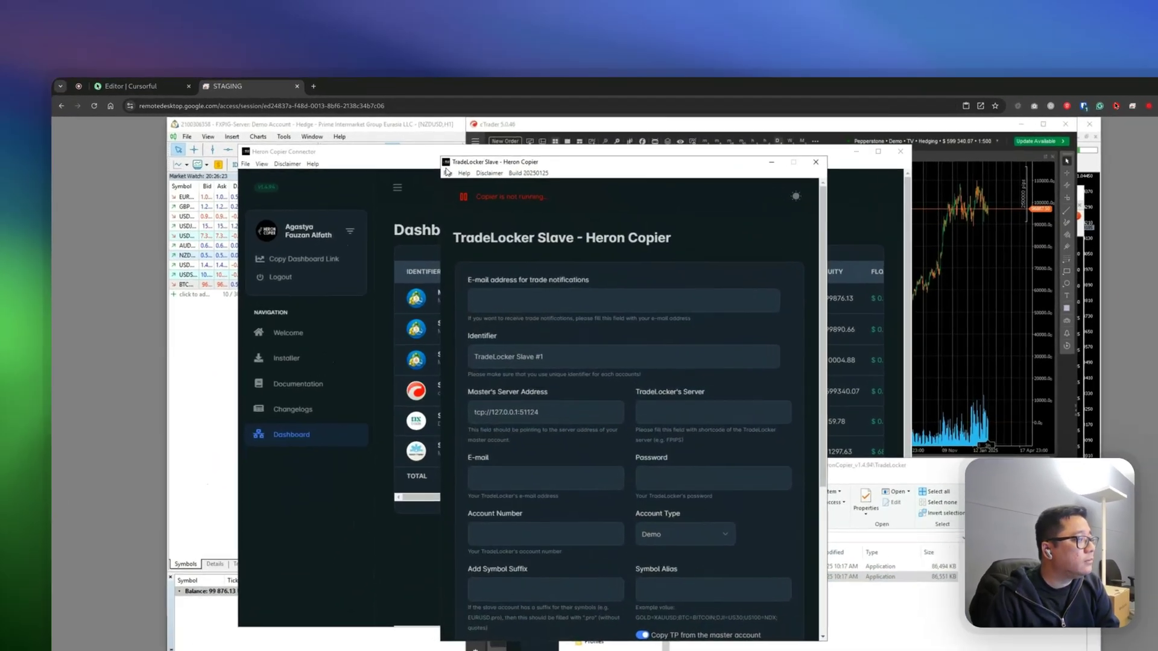
- Load the TradeLocker_Demo.ini profile
click(416, 139)
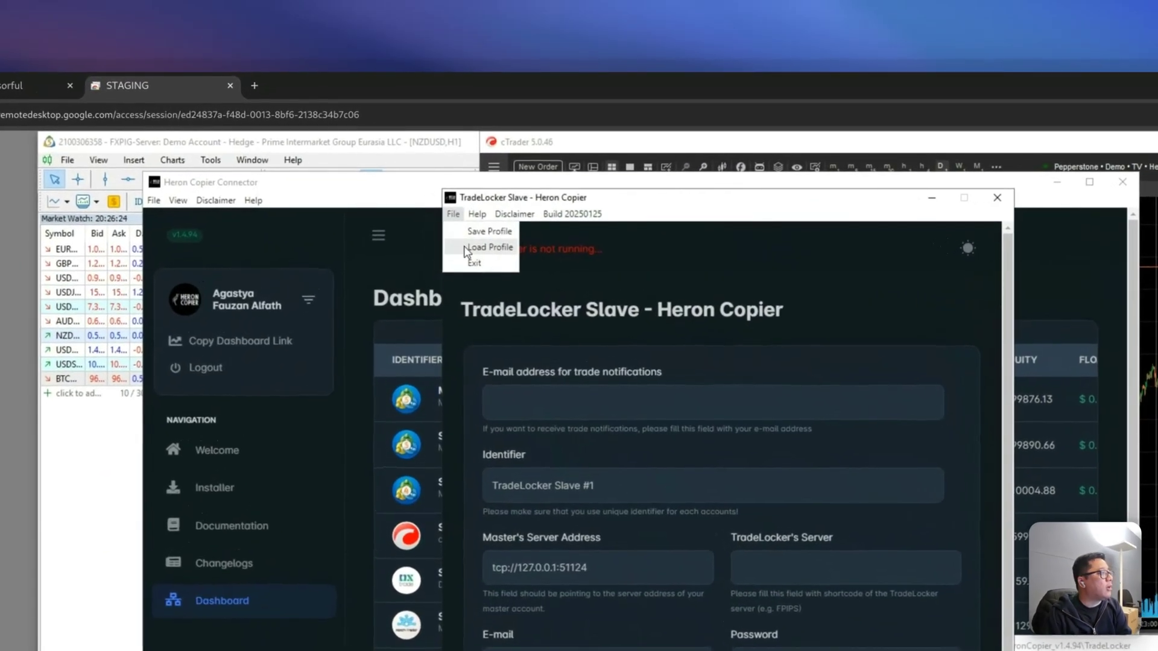
click(485, 242)
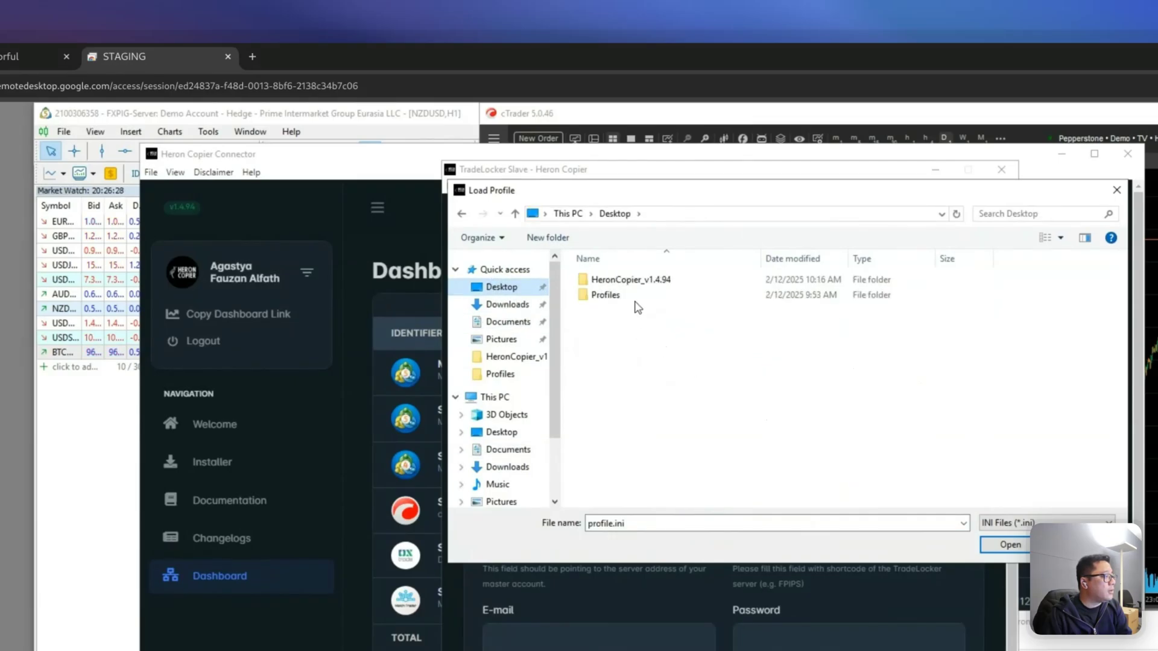
double_click(633, 310)
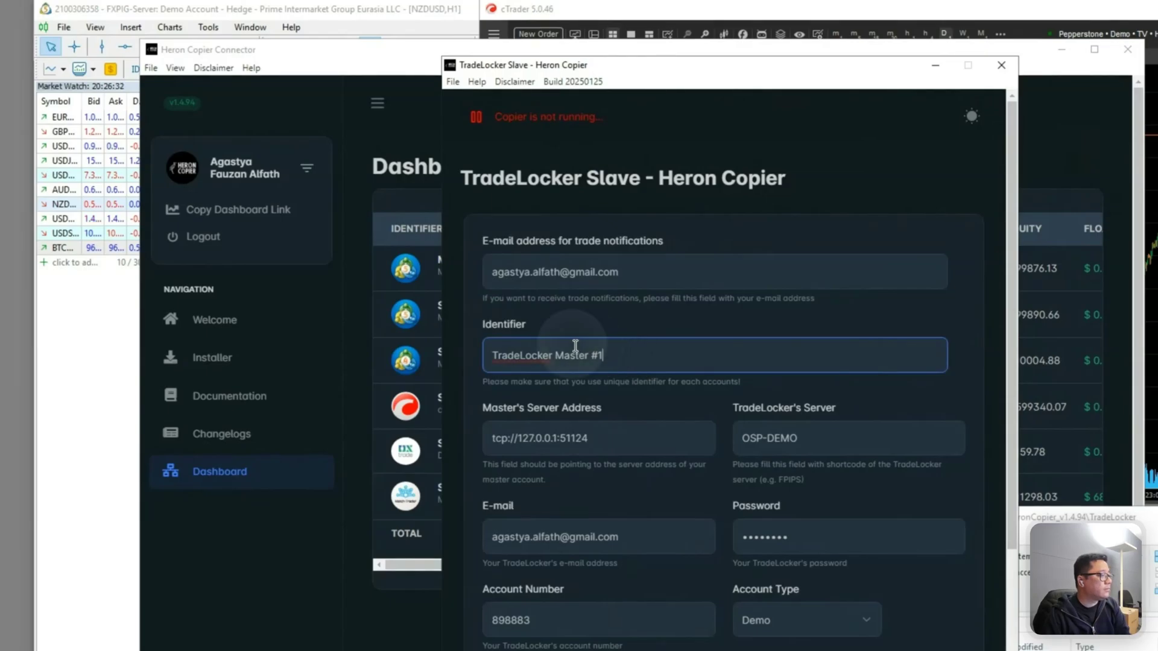
- Change the identifier from Master to 'TradeLocker Slave #6'
double_click(573, 355)
text(Slave)
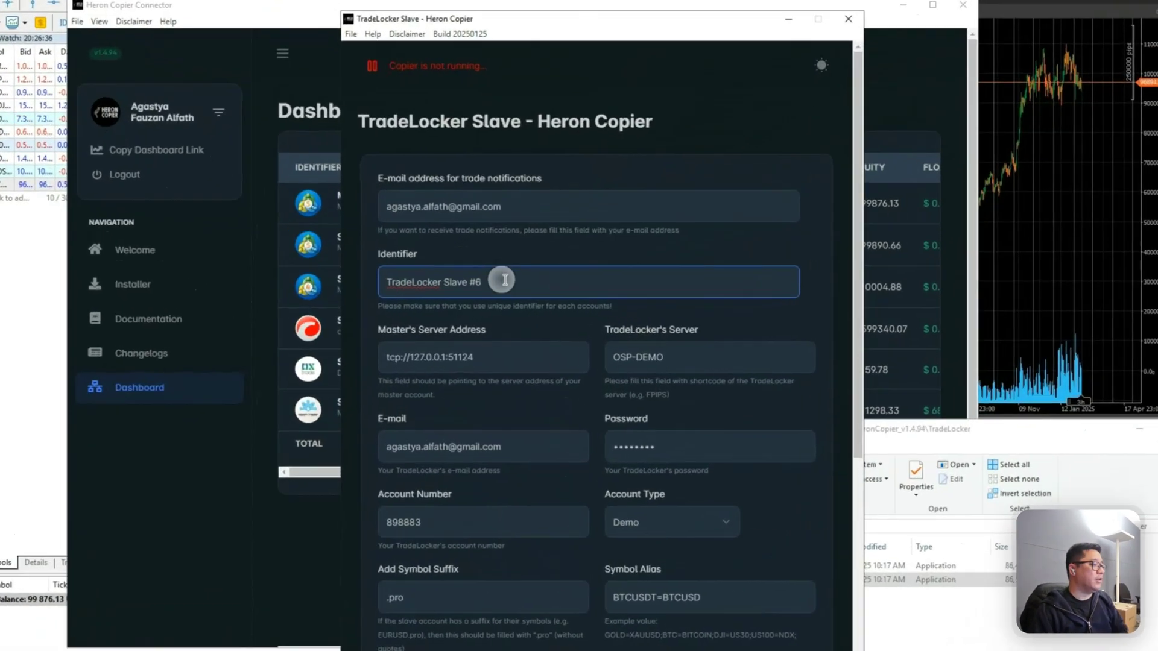
drag(473, 297, 527, 297)
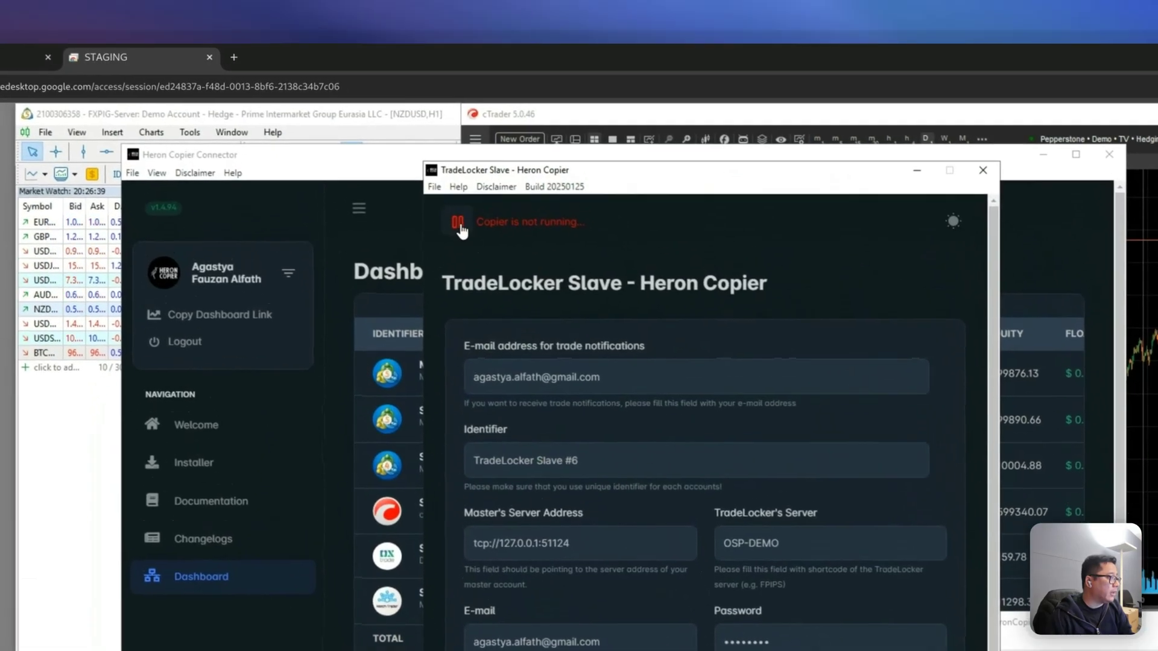
click(381, 47)
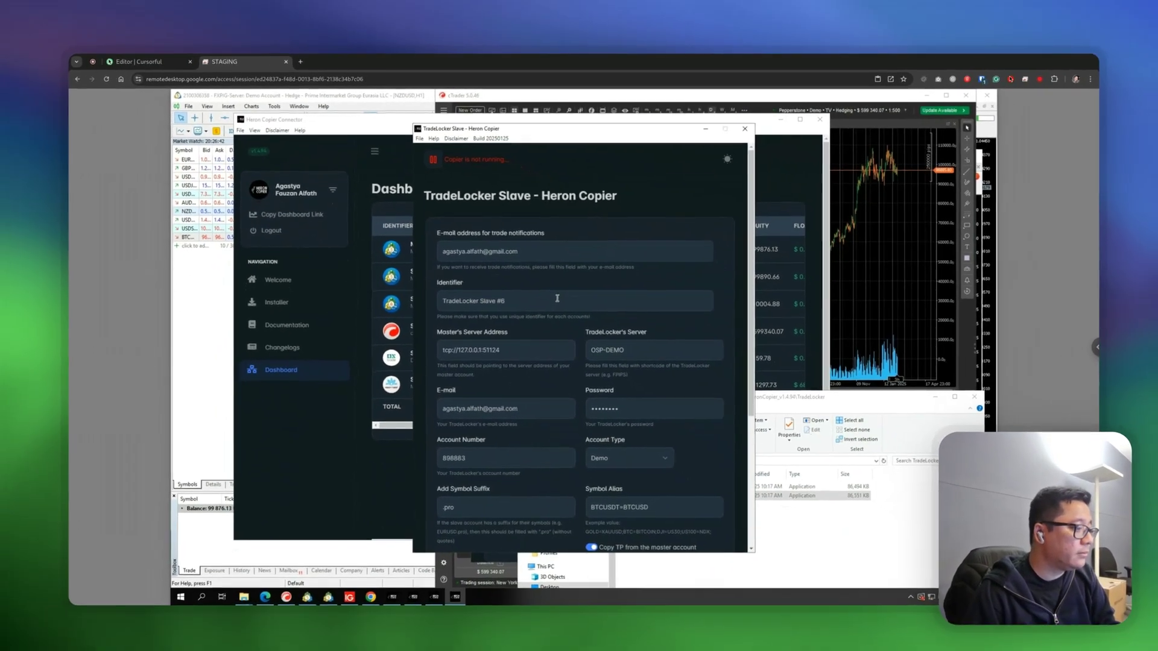
scroll(670, 483, down, 3)
scroll(552, 298, down, 2)
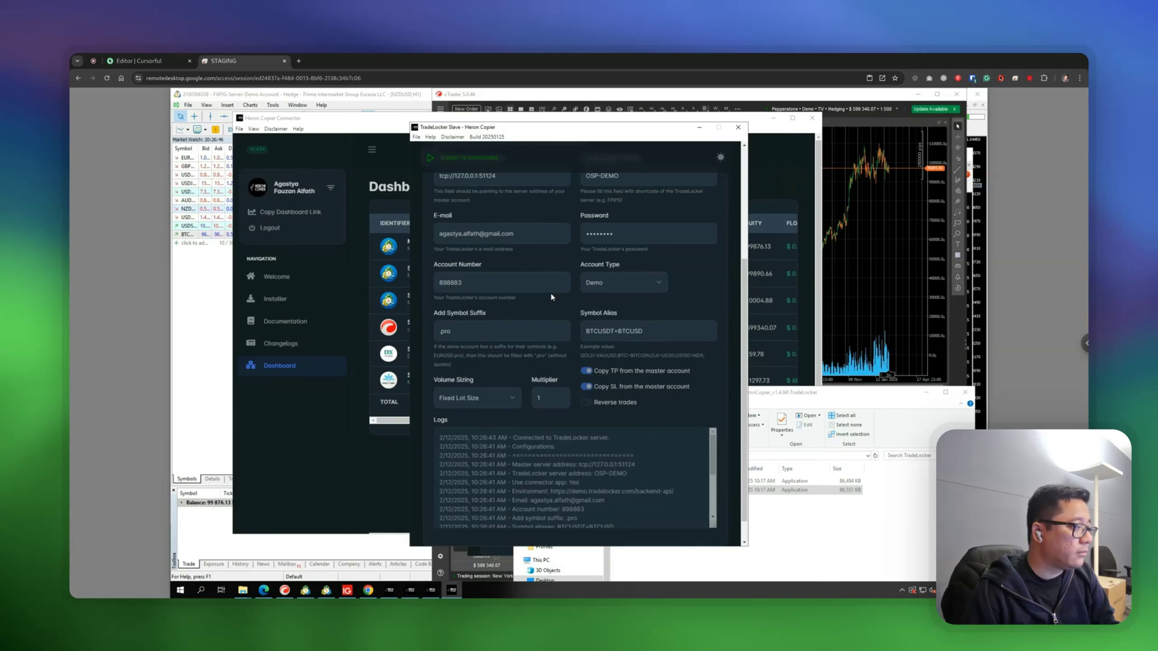
scroll(531, 289, up, 1)
- Stop the copier, set the symbol suffix to .PRO, and restart it
click(430, 157)
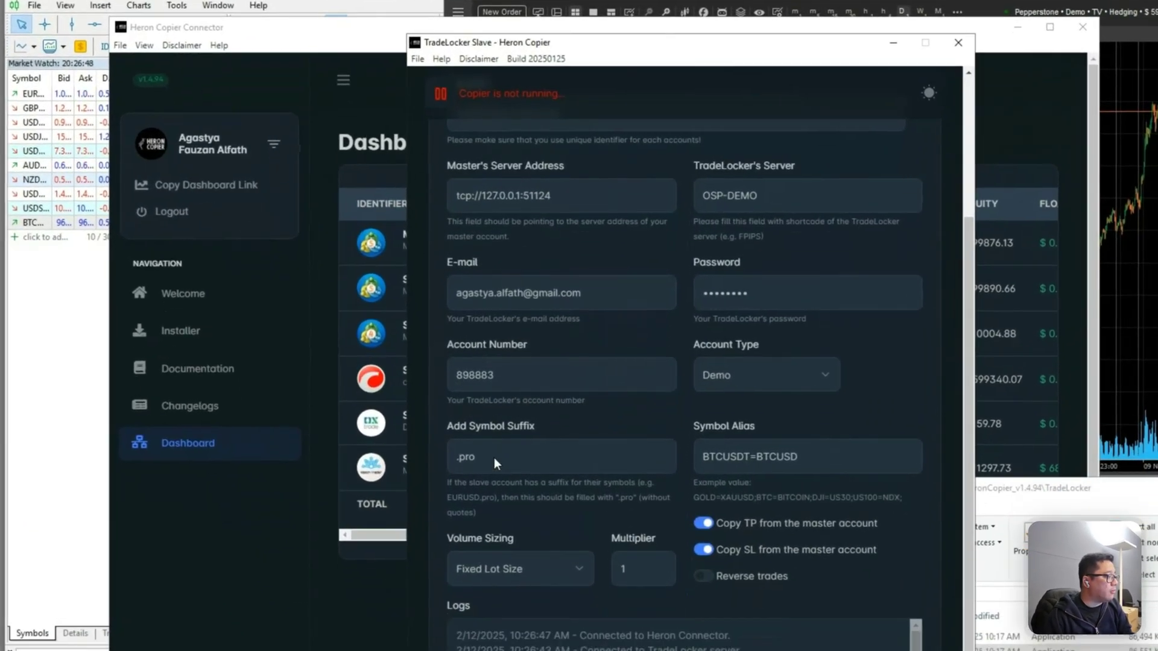
click(443, 373)
text(.PRO)
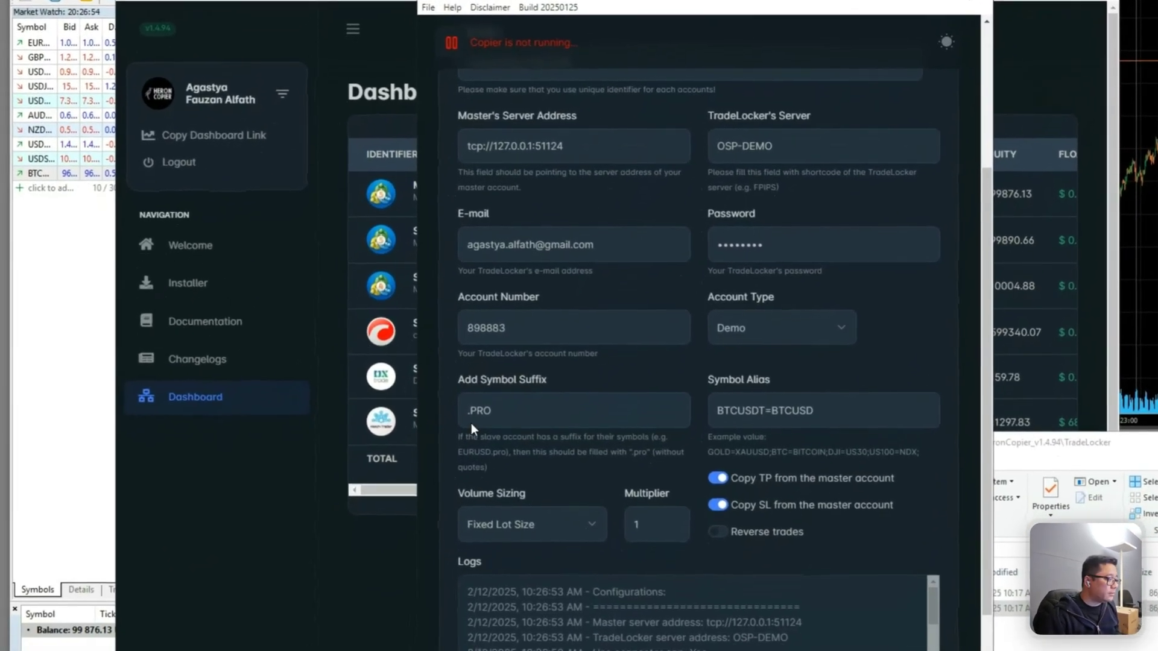
click(464, 411)
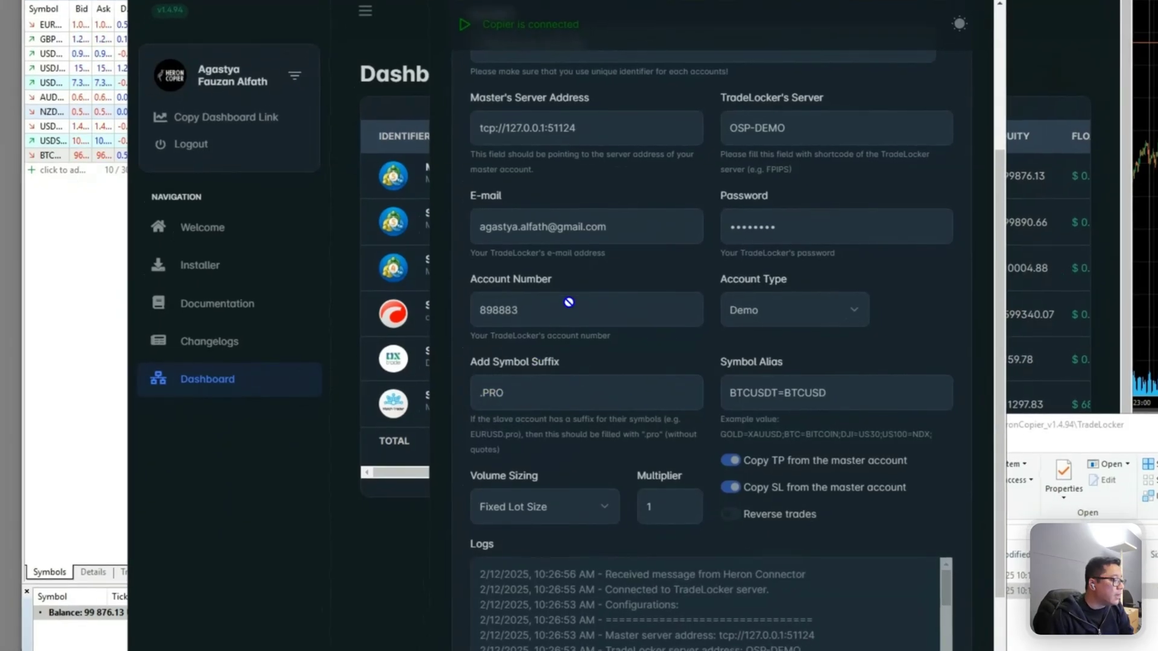
scroll(500, 386, up, 5)
- Review the slave rows and MatchTrader Slave #5's $67.56 floating P/L
click(416, 477)
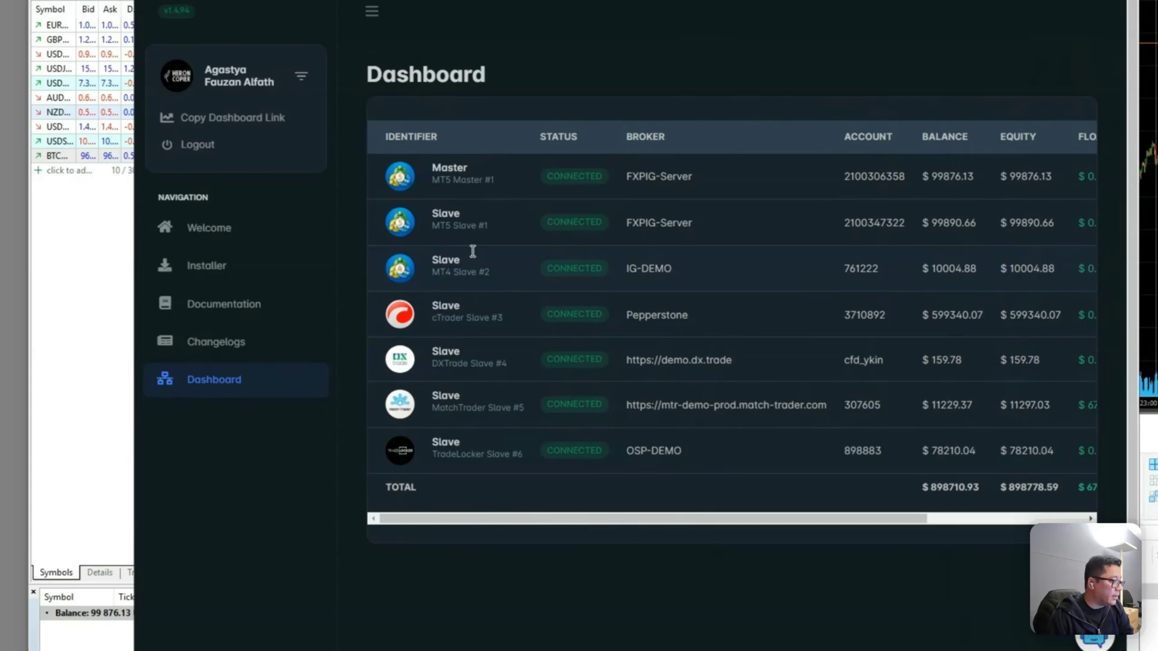
drag(473, 251, 514, 439)
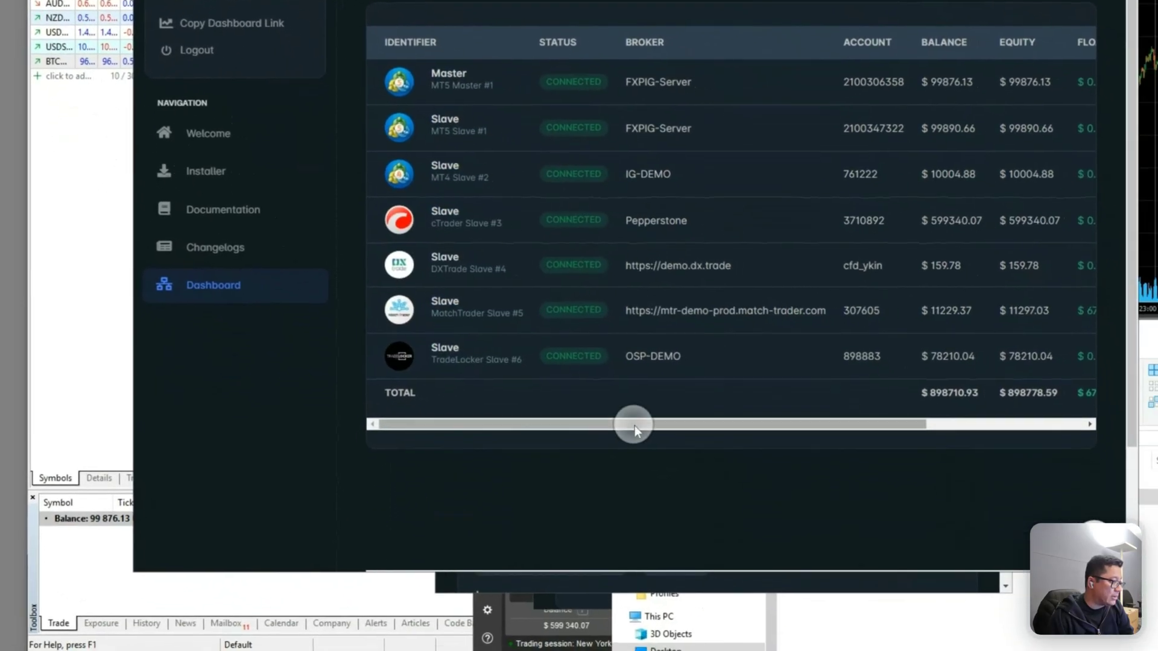
drag(681, 513, 804, 513)
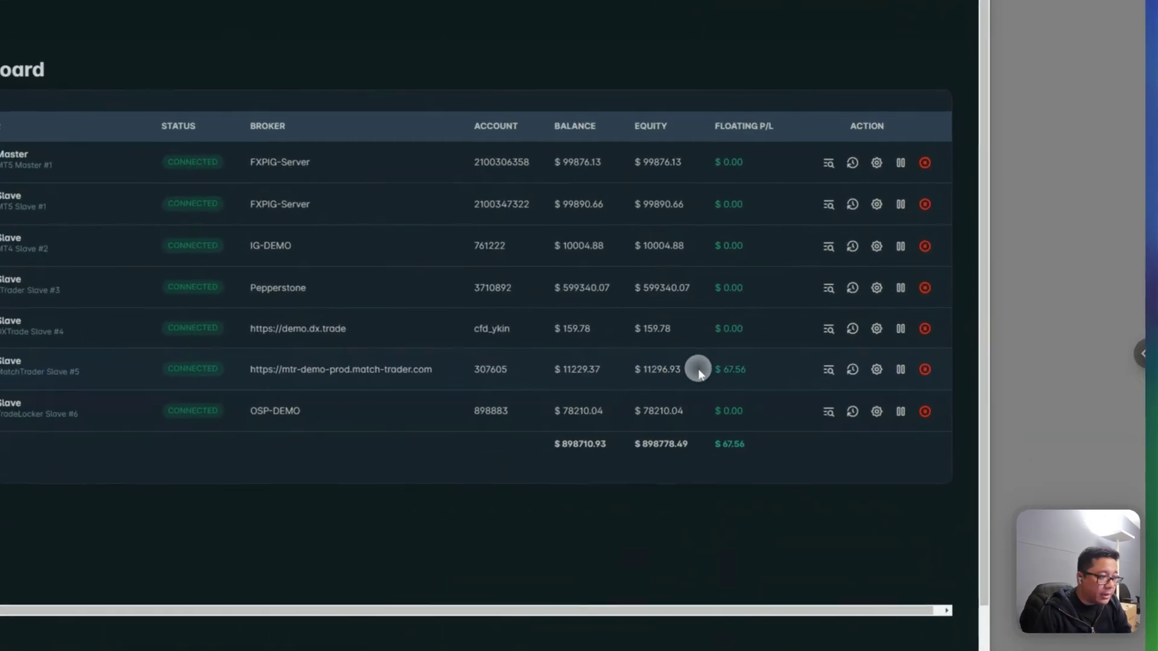
triple_click(835, 360)
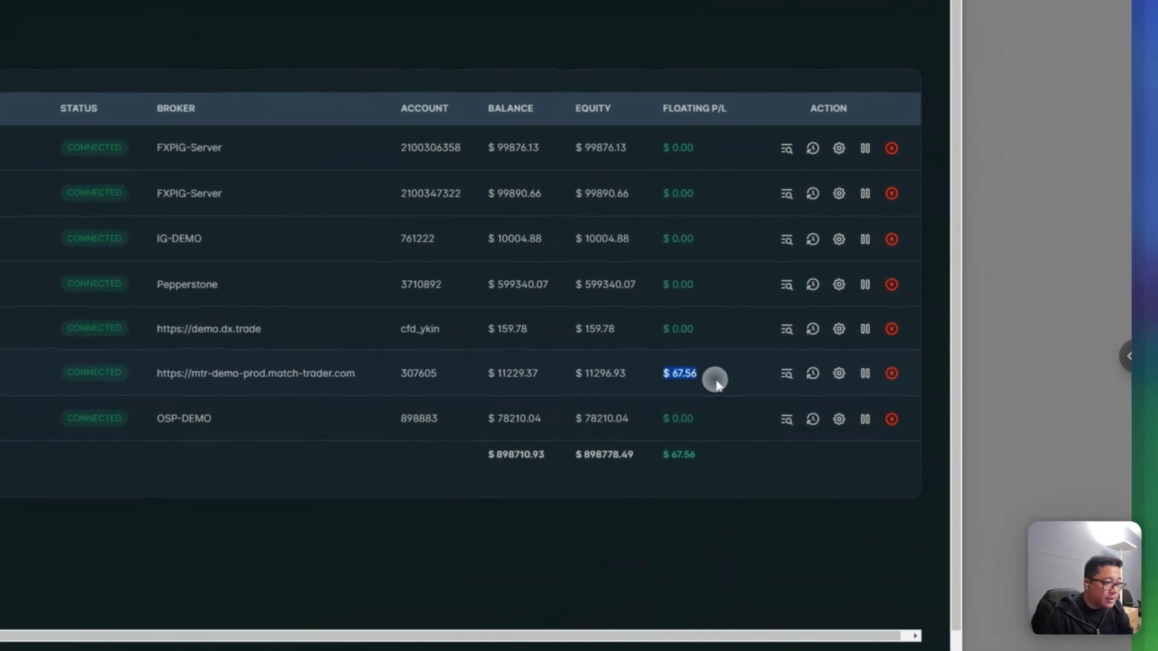
drag(700, 381, 646, 401)
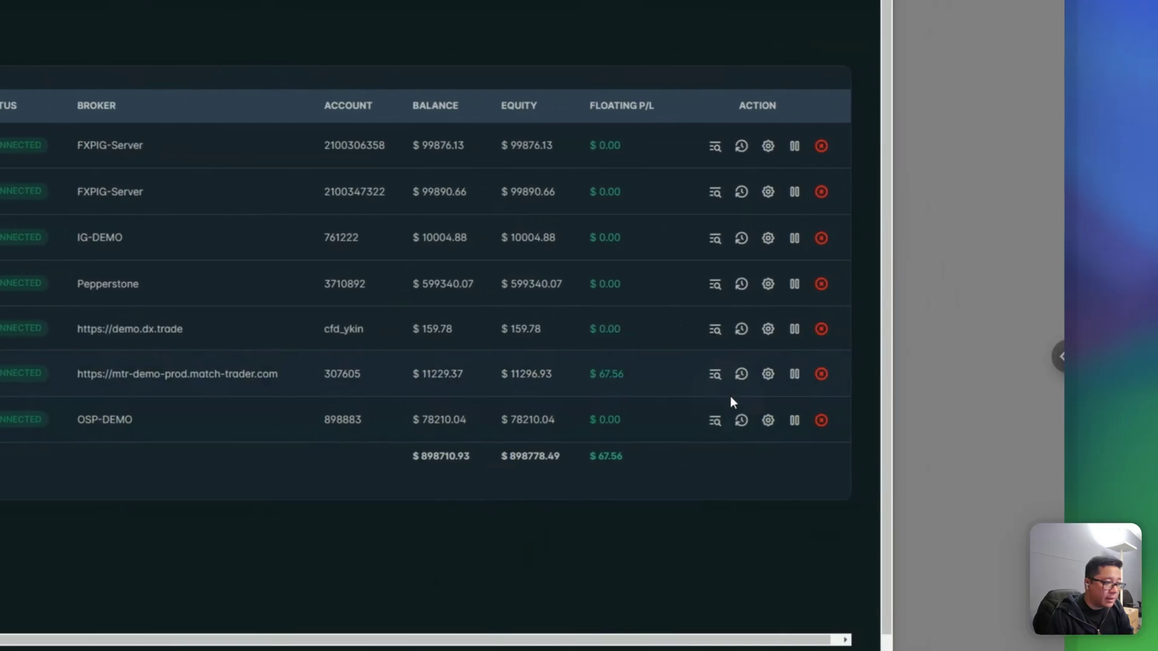
- Close all positions on MatchTrader Slave #5 and check the account balances
click(759, 374)
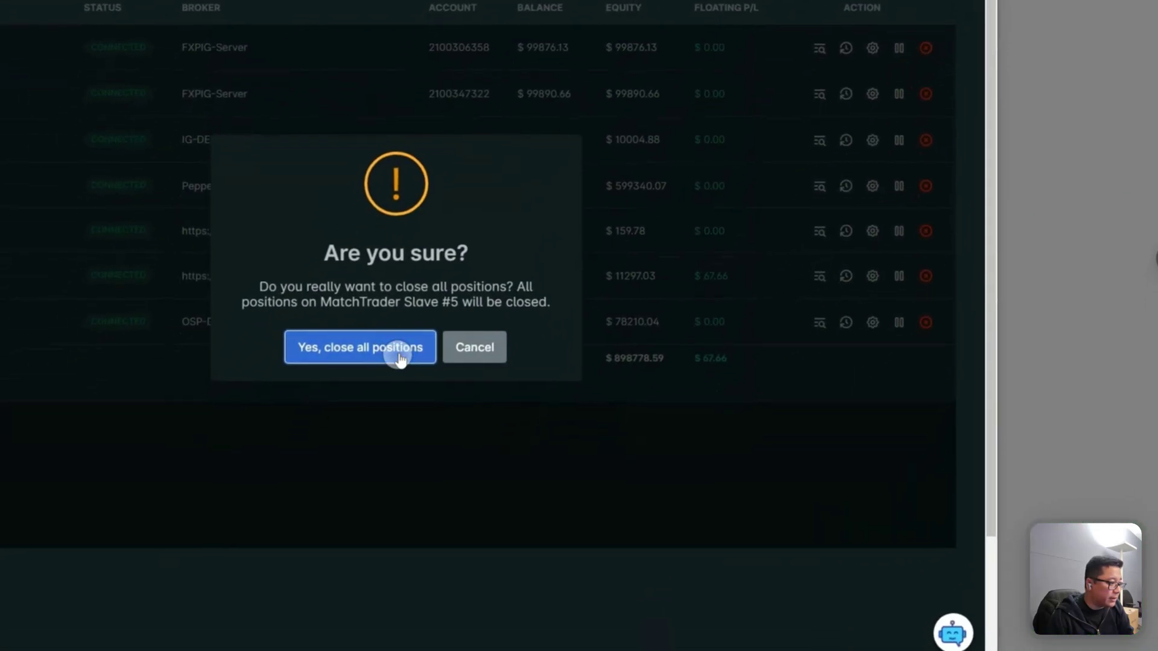
click(205, 446)
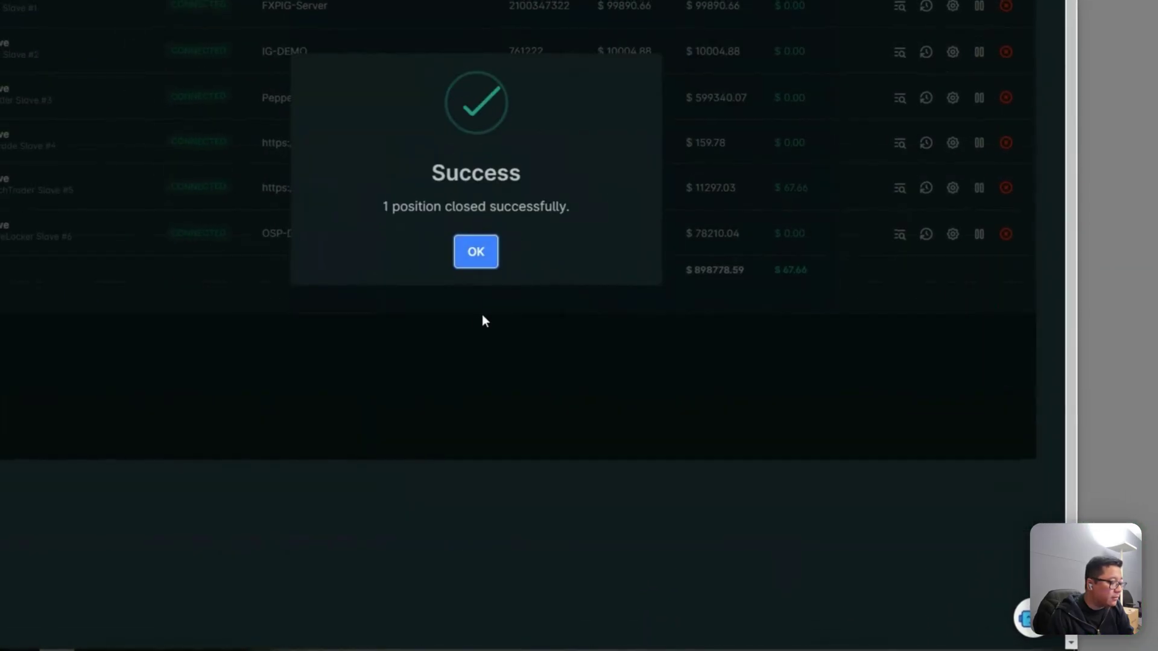
click(487, 259)
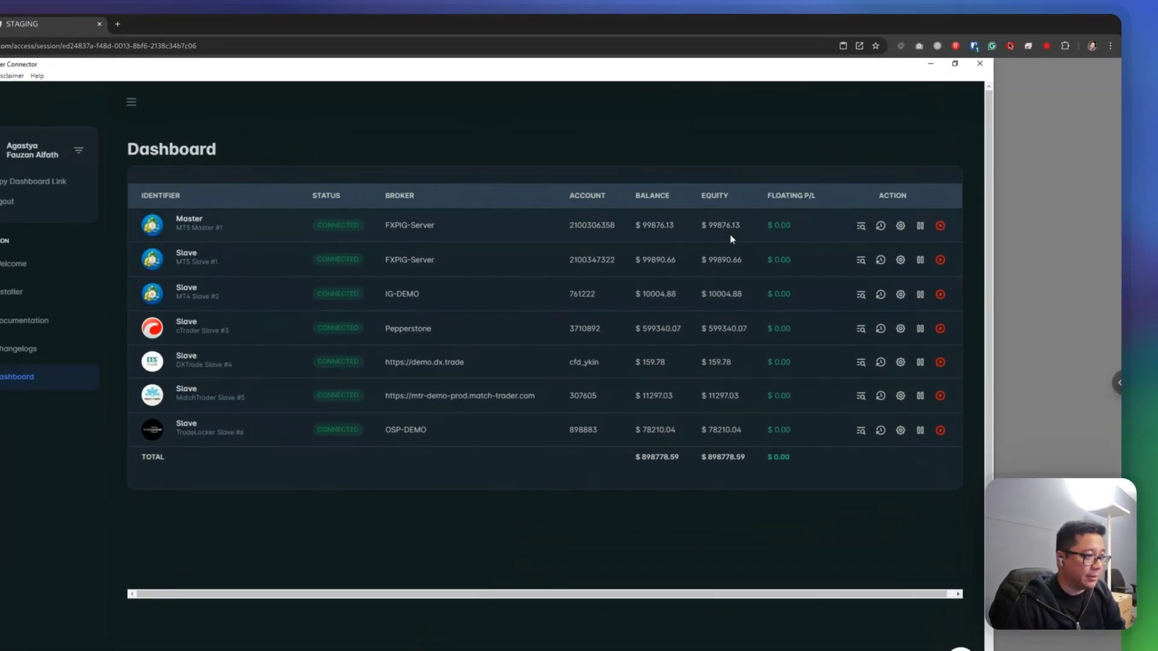
drag(782, 221, 790, 380)
- Review the Master, cTrader and DXTrade slave rows on the dashboard
click(698, 421)
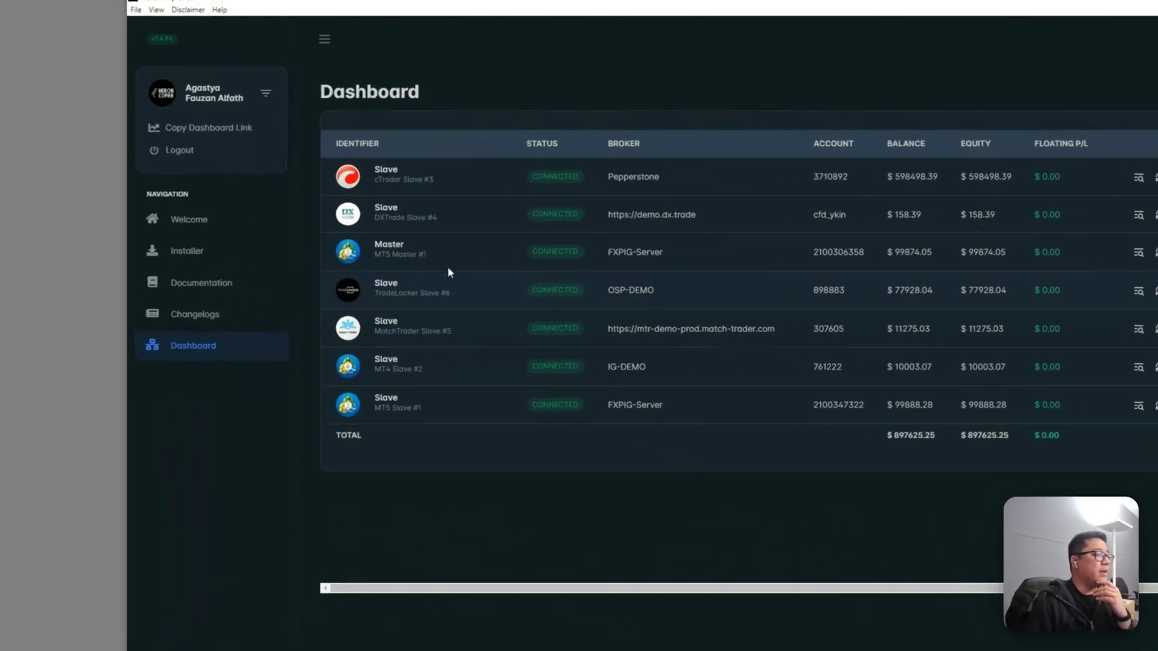
triple_click(338, 269)
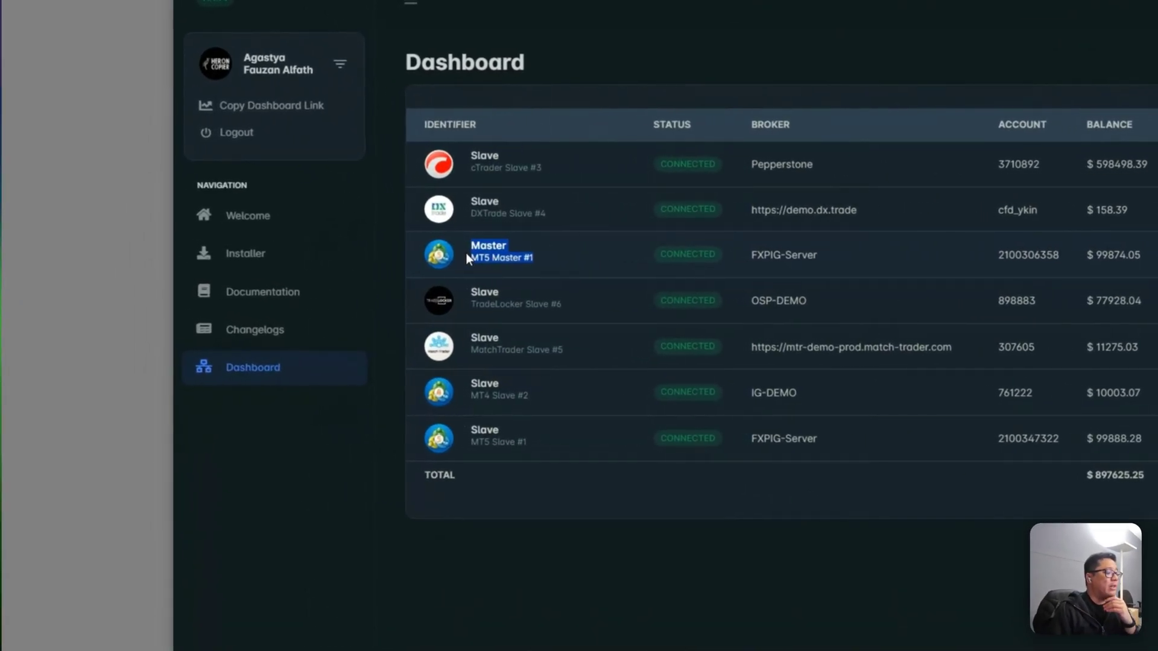
double_click(469, 245)
click(559, 269)
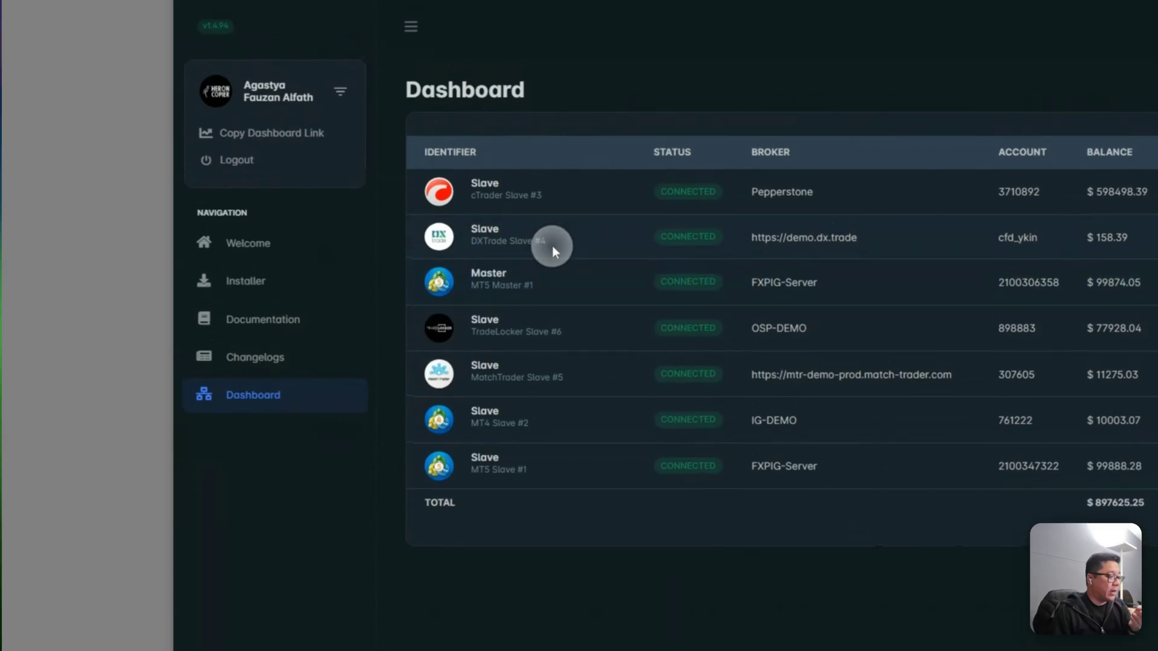
drag(549, 219, 461, 158)
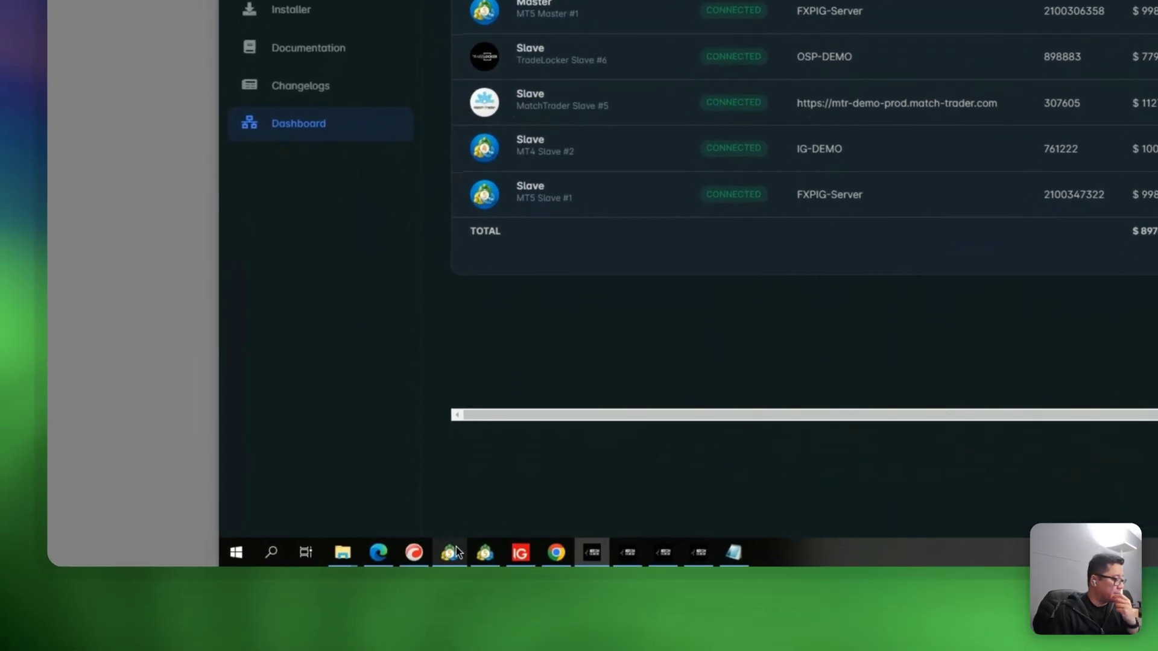
- Switch to the MetaTrader 5 master and back, then reload the dashboard table
mouse_move(464, 533)
click(464, 449)
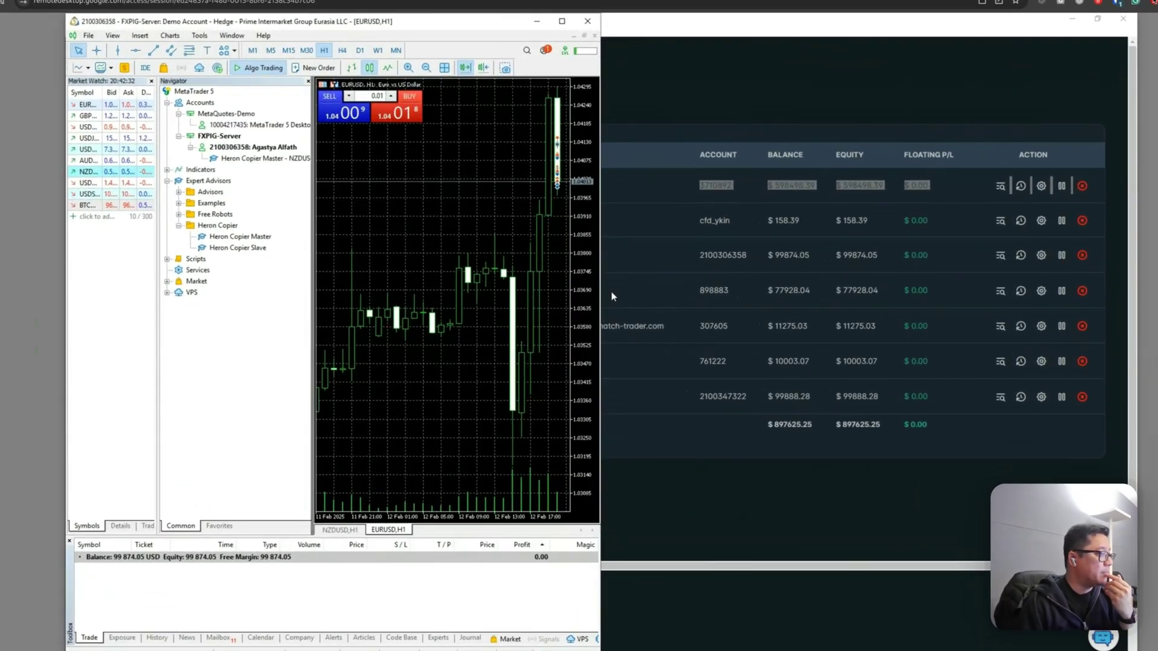
click(609, 292)
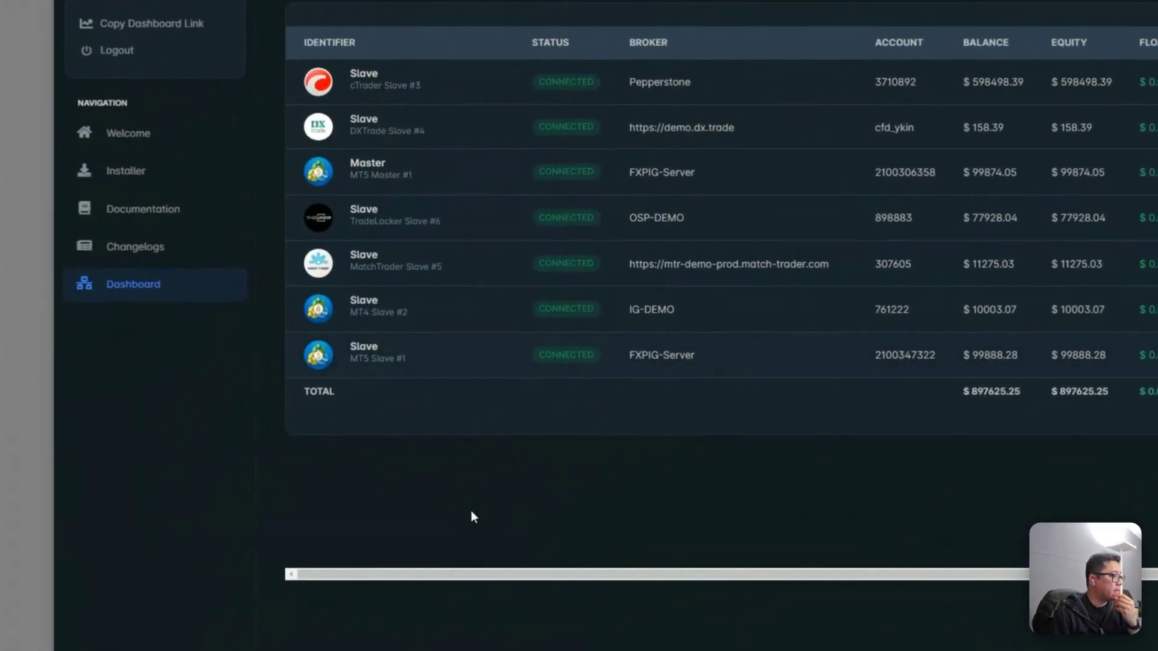
click(348, 279)
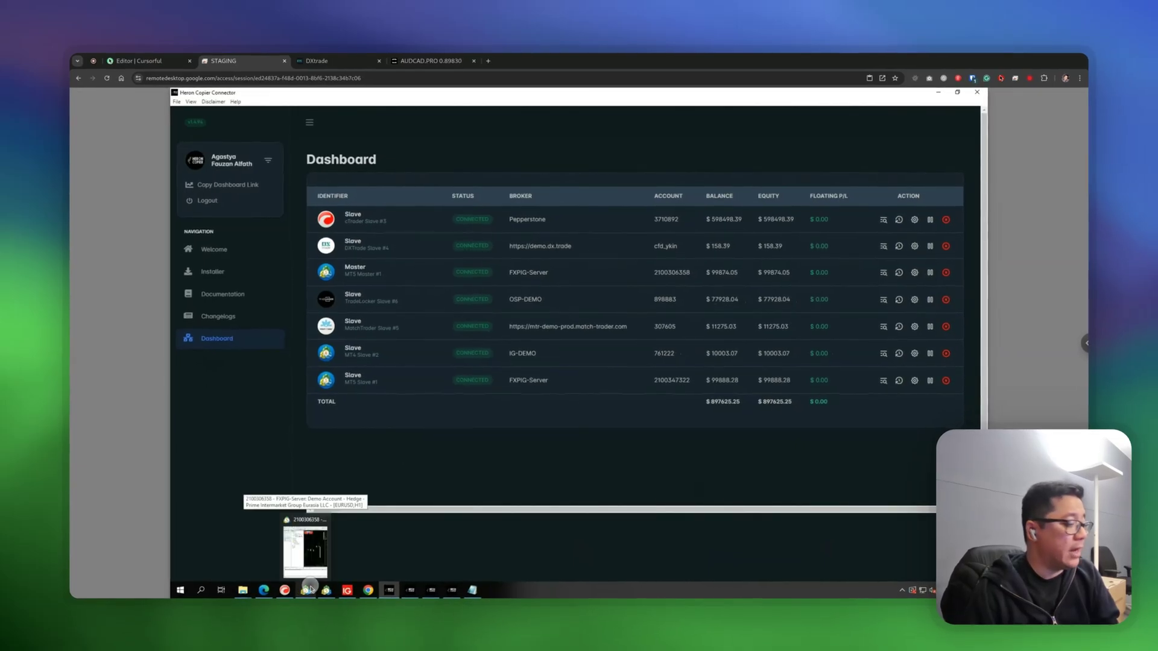
- Buy 0.01 lot EURUSD on the MT5 master and check the copy on the IG MT4 slave
click(309, 589)
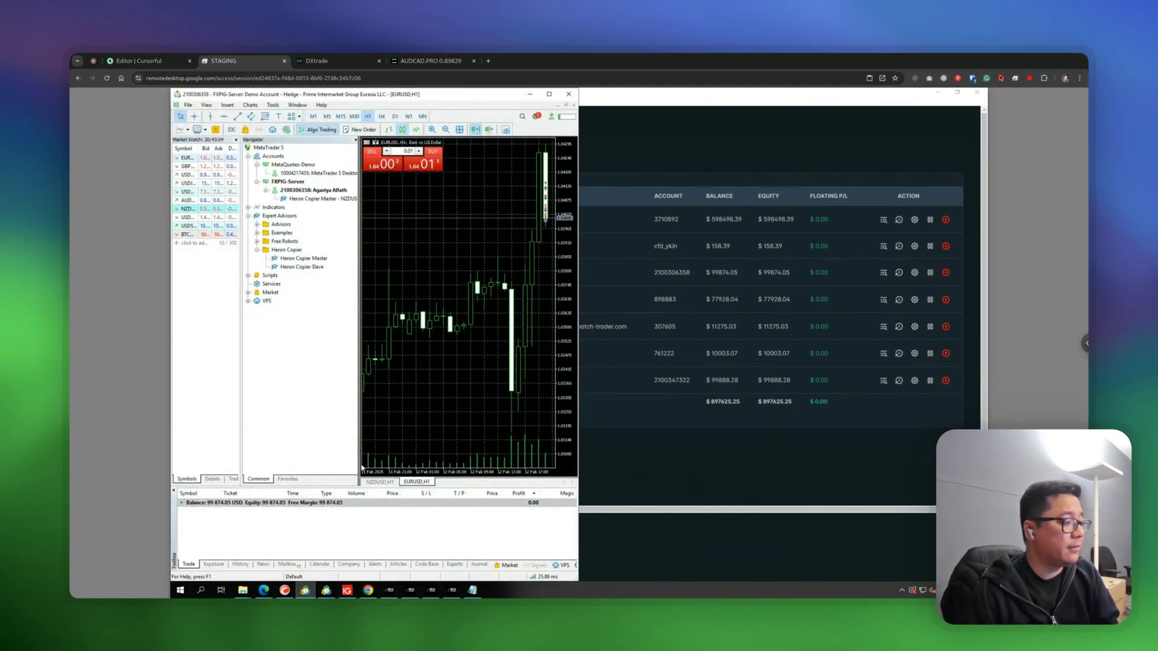
click(425, 165)
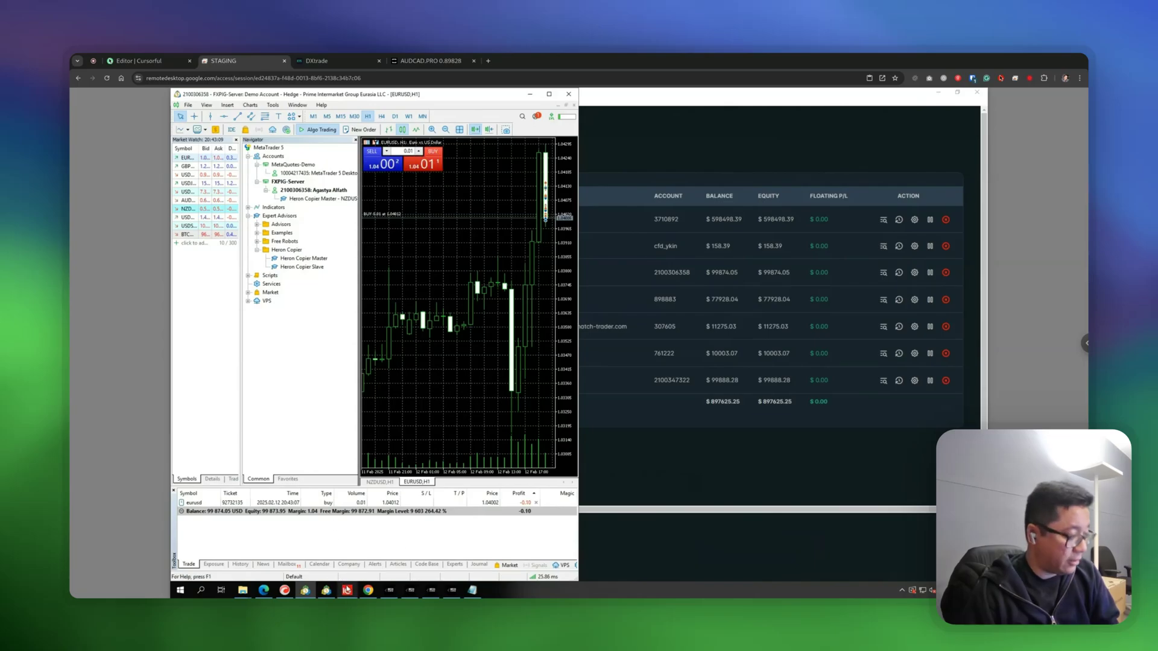
mouse_move(348, 589)
click(392, 479)
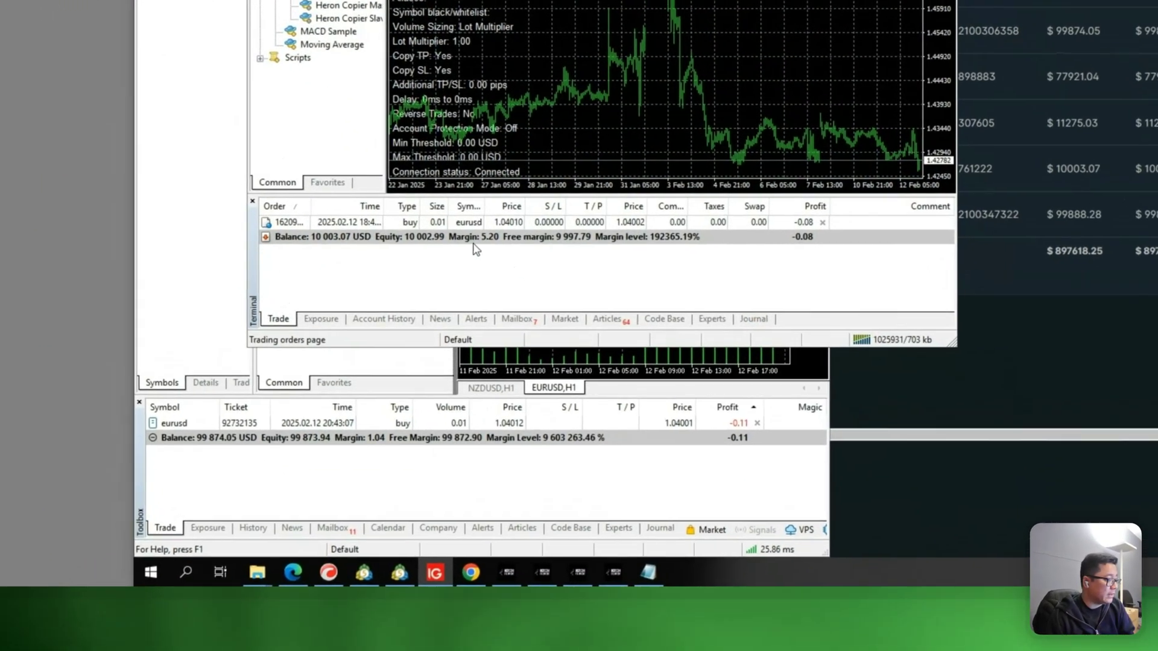
click(525, 203)
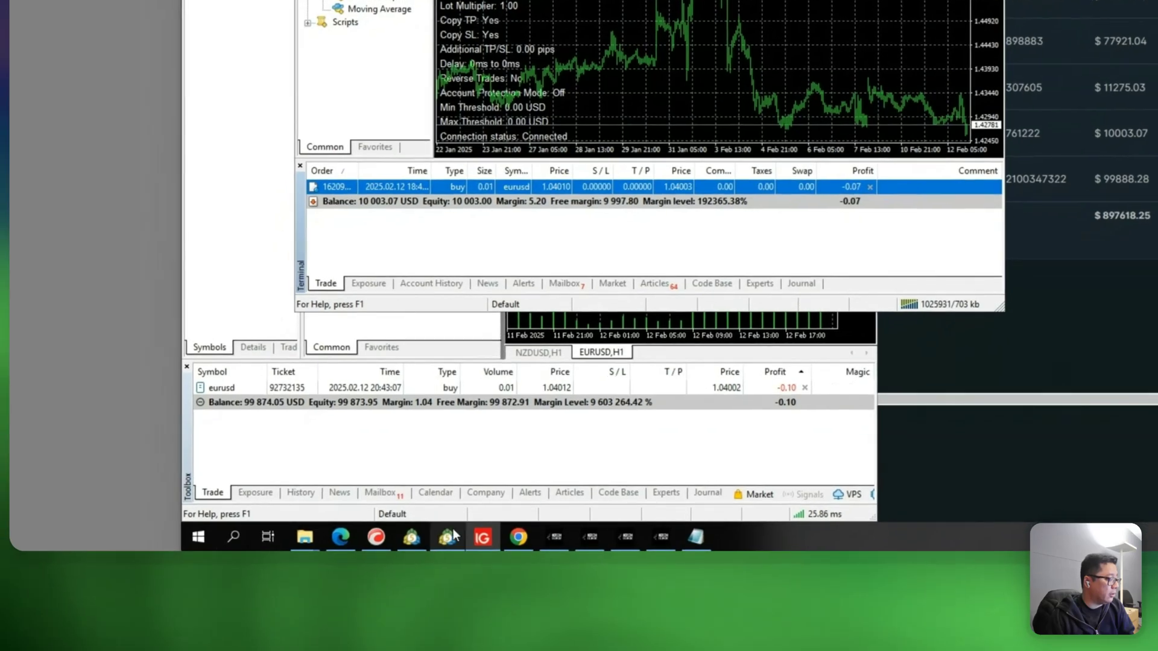
- Check the MT5 slave and the copied floating P/L values on the dashboard
mouse_move(452, 528)
click(457, 440)
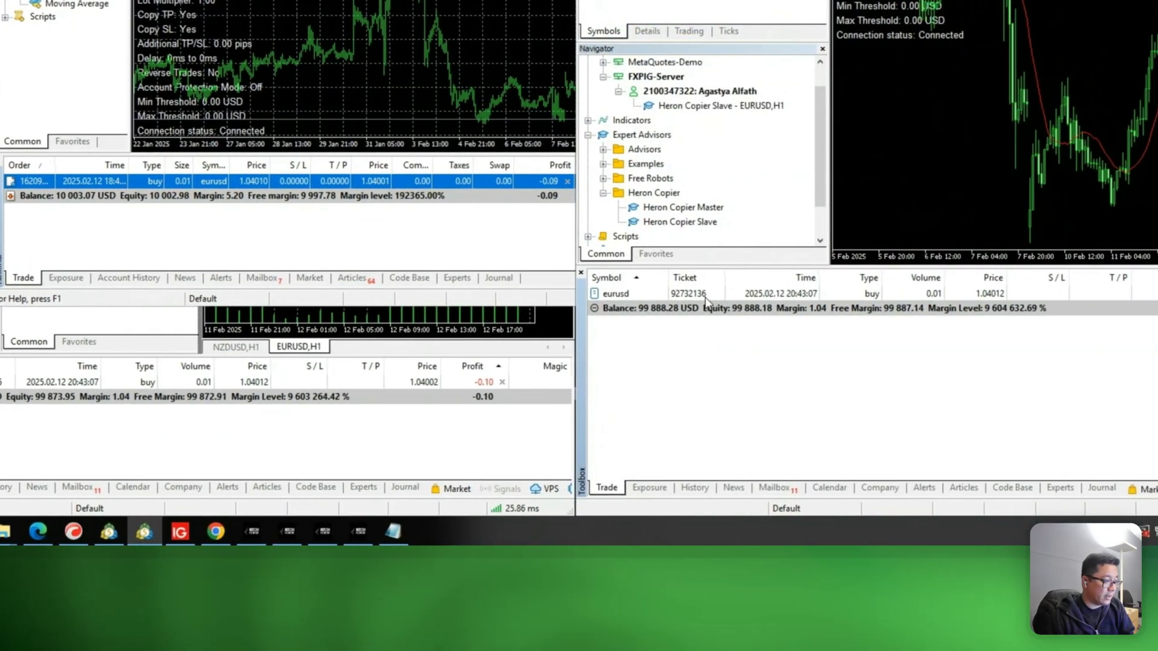
click(365, 422)
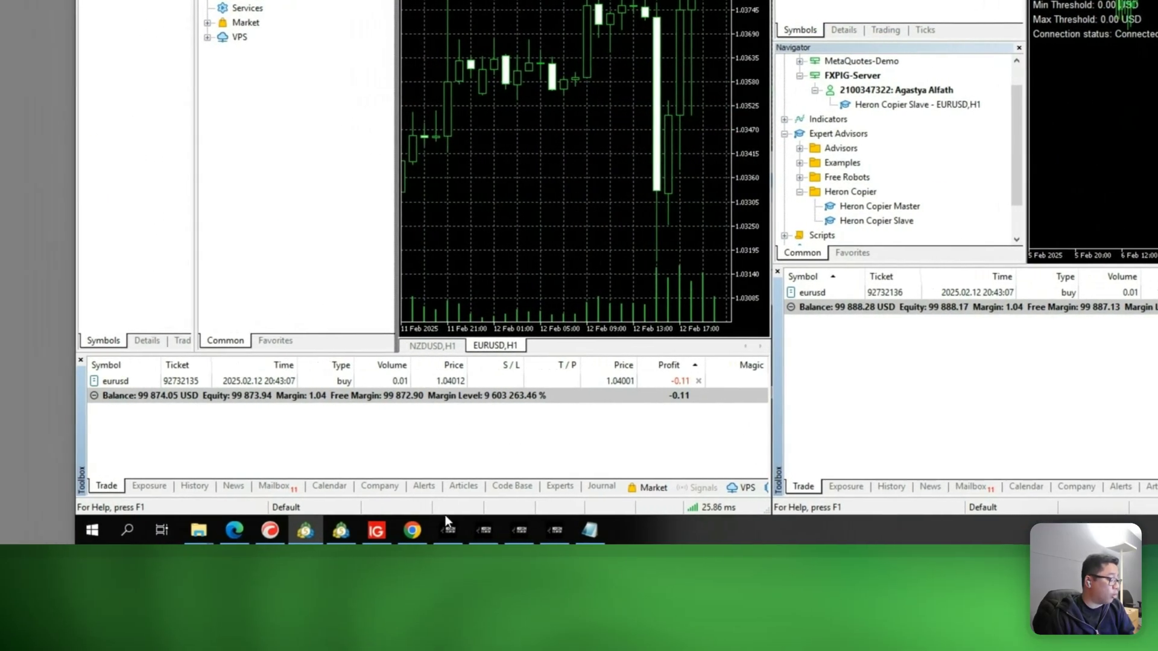
mouse_move(447, 521)
click(483, 434)
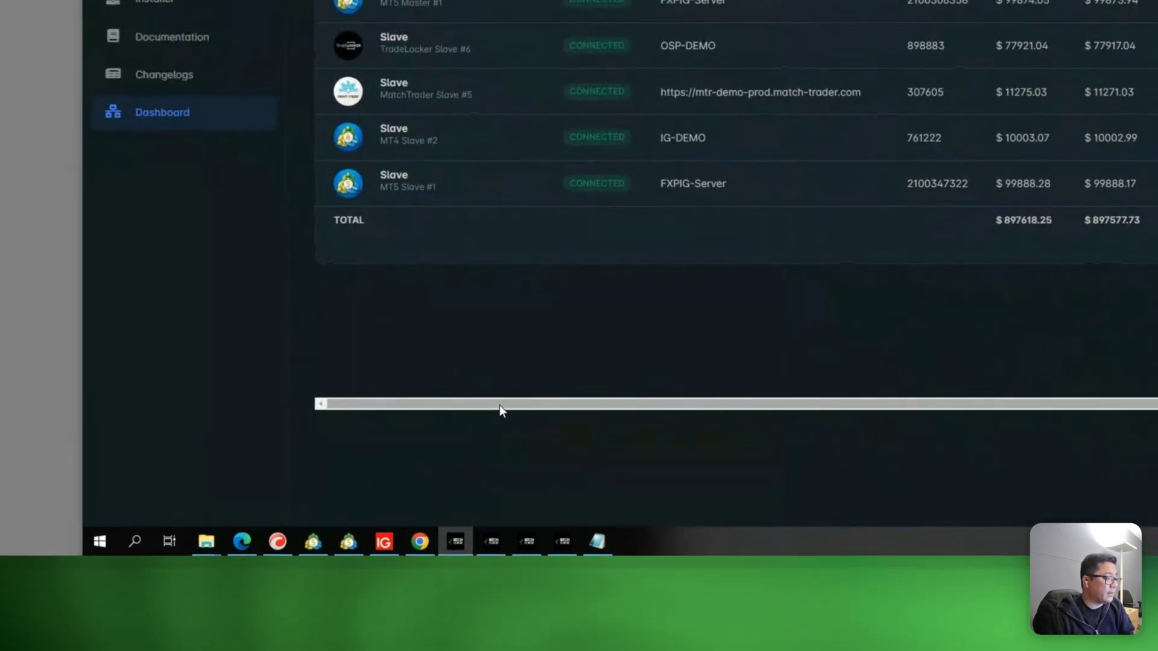
click(803, 111)
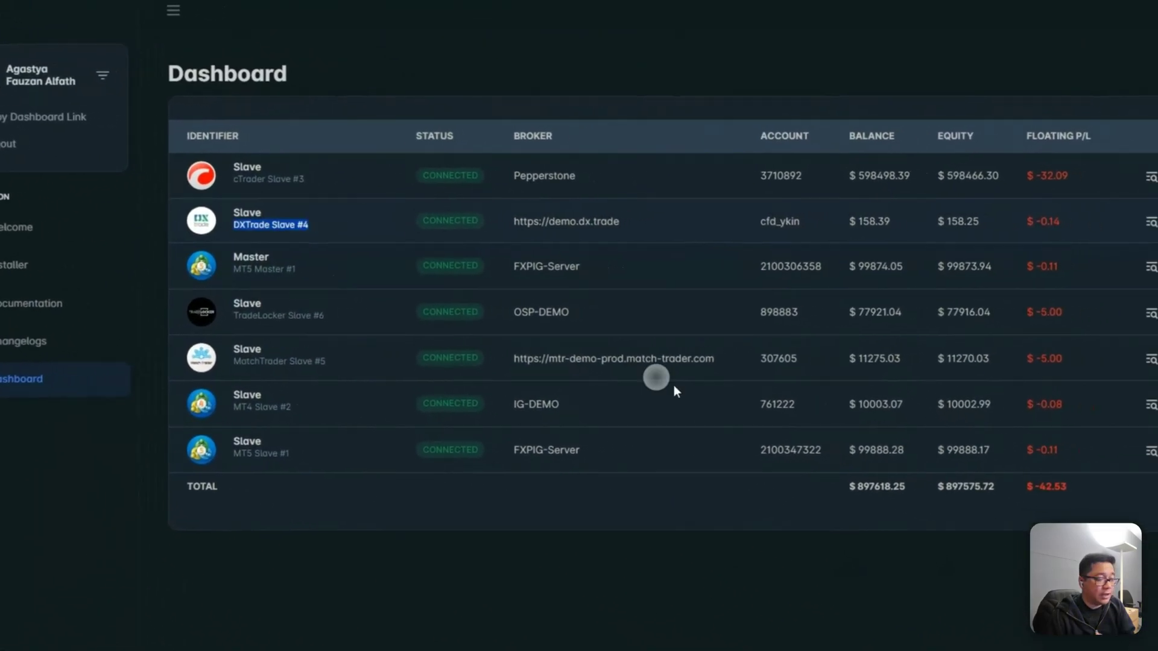
drag(674, 390, 769, 413)
drag(1086, 452, 961, 222)
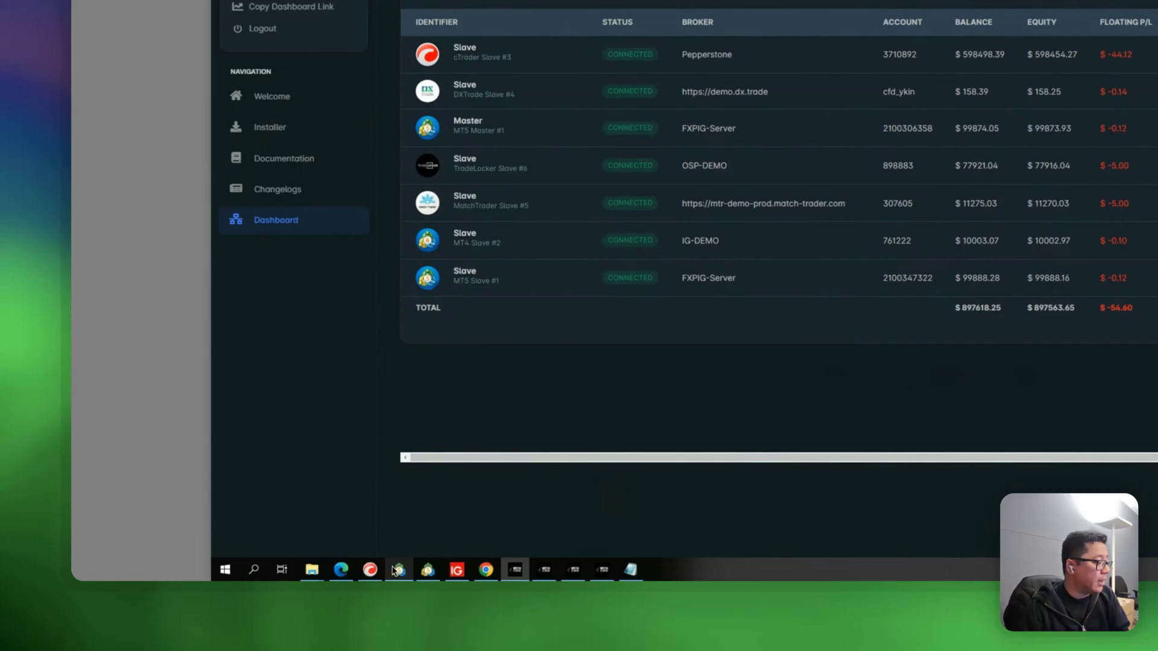
- Close the EURUSD buy on the MetaTrader 5 master and check the dashboard
click(456, 505)
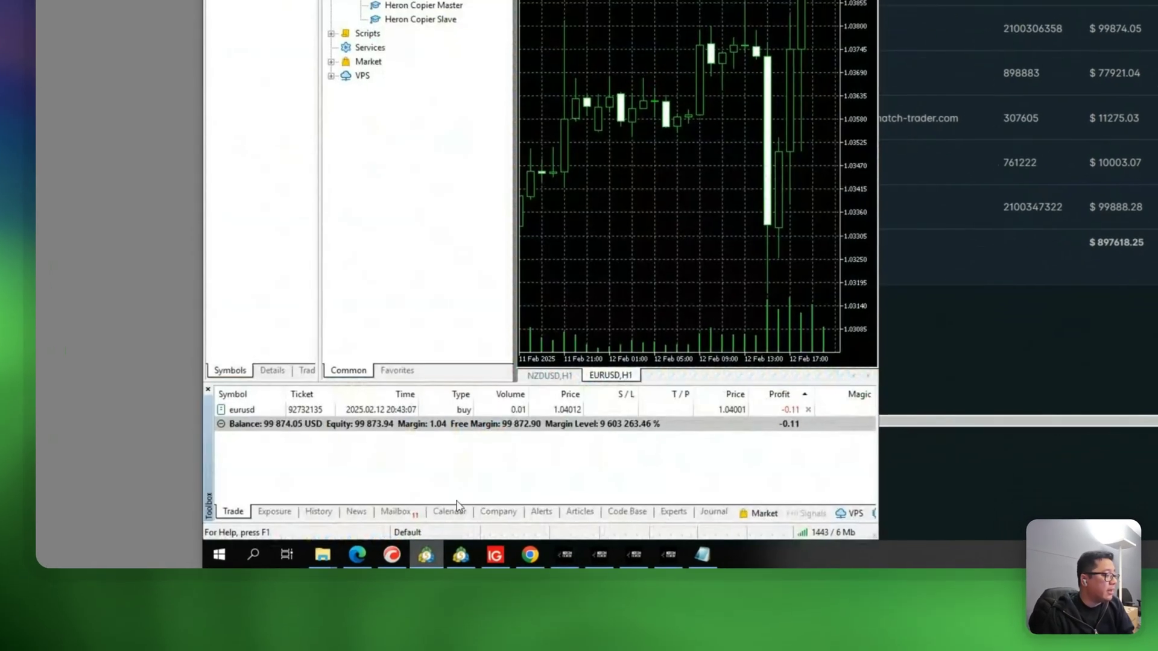
click(808, 410)
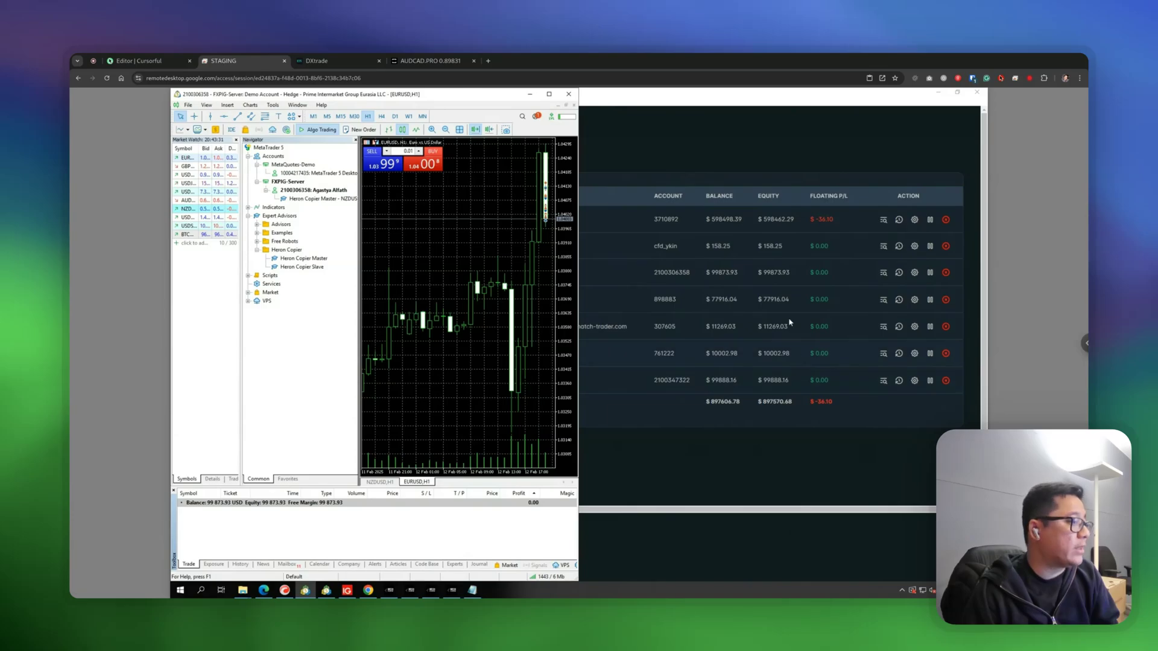
click(685, 349)
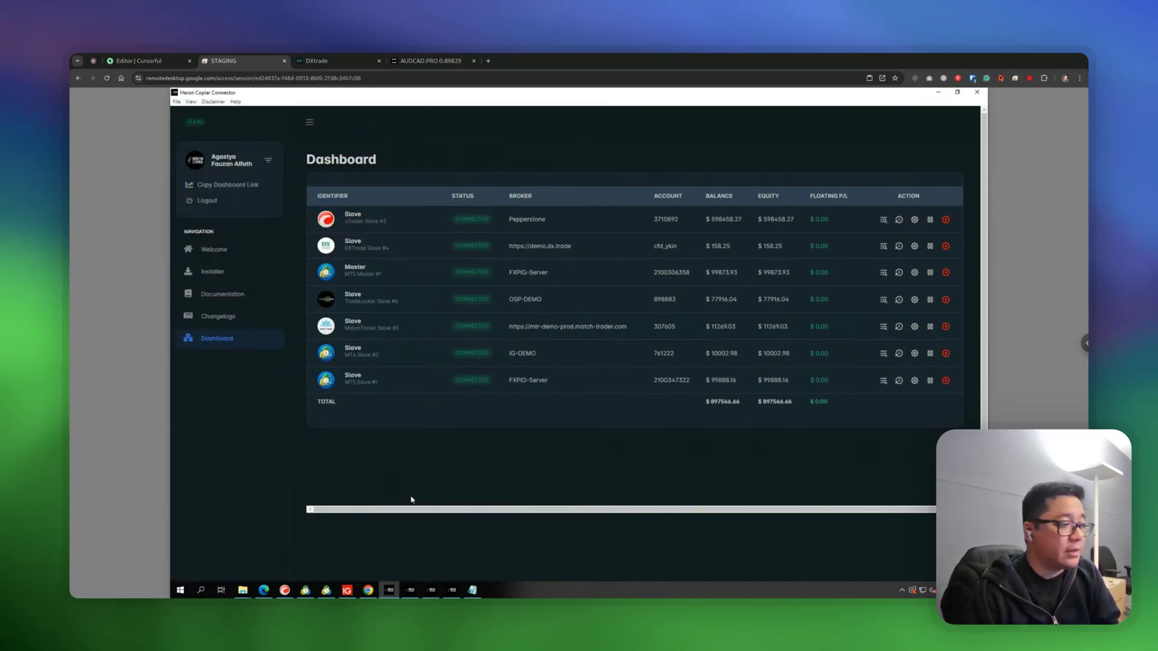
- Open a 0.01-lot EURUSD sell on the master from the one-click panel
click(304, 589)
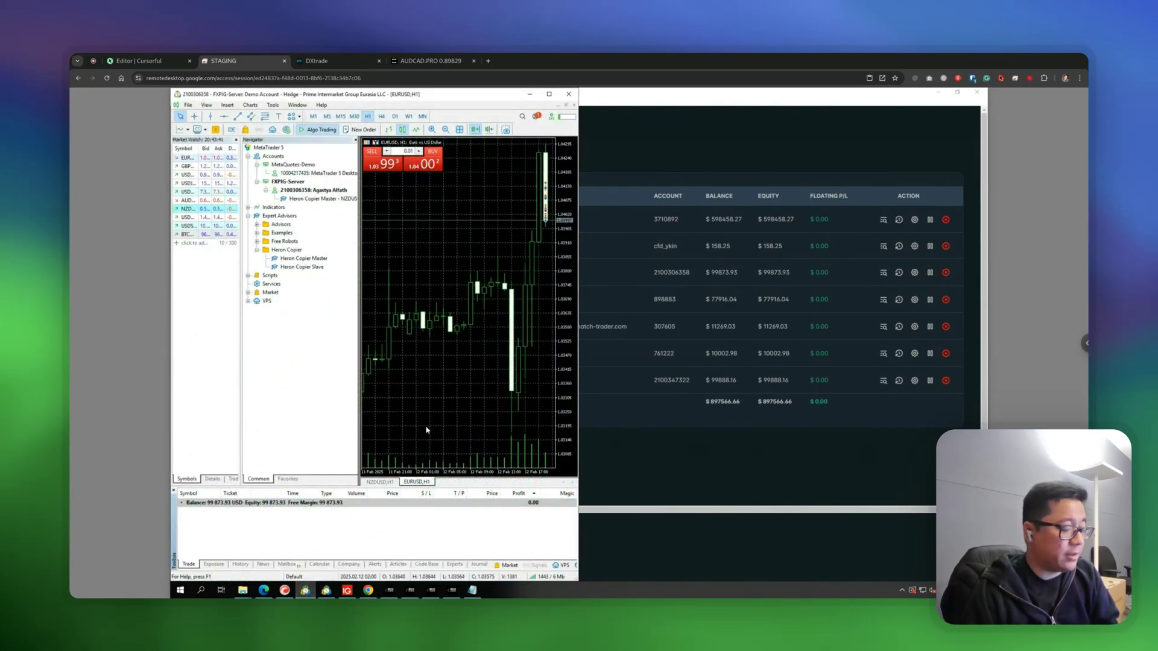
click(621, 354)
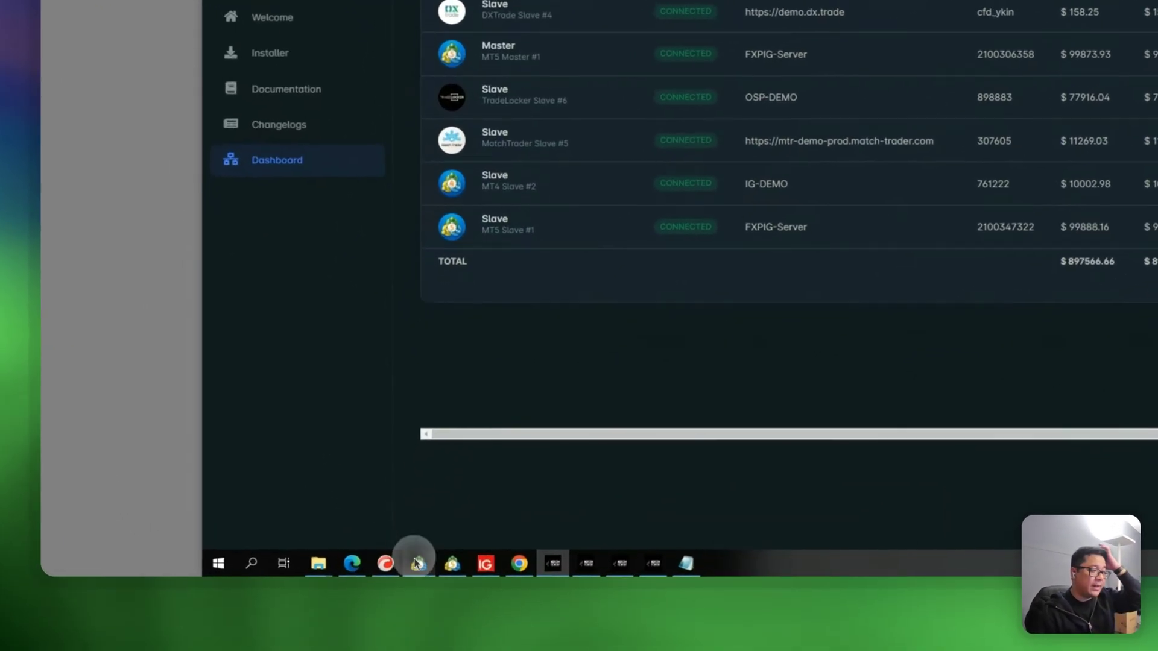
click(305, 590)
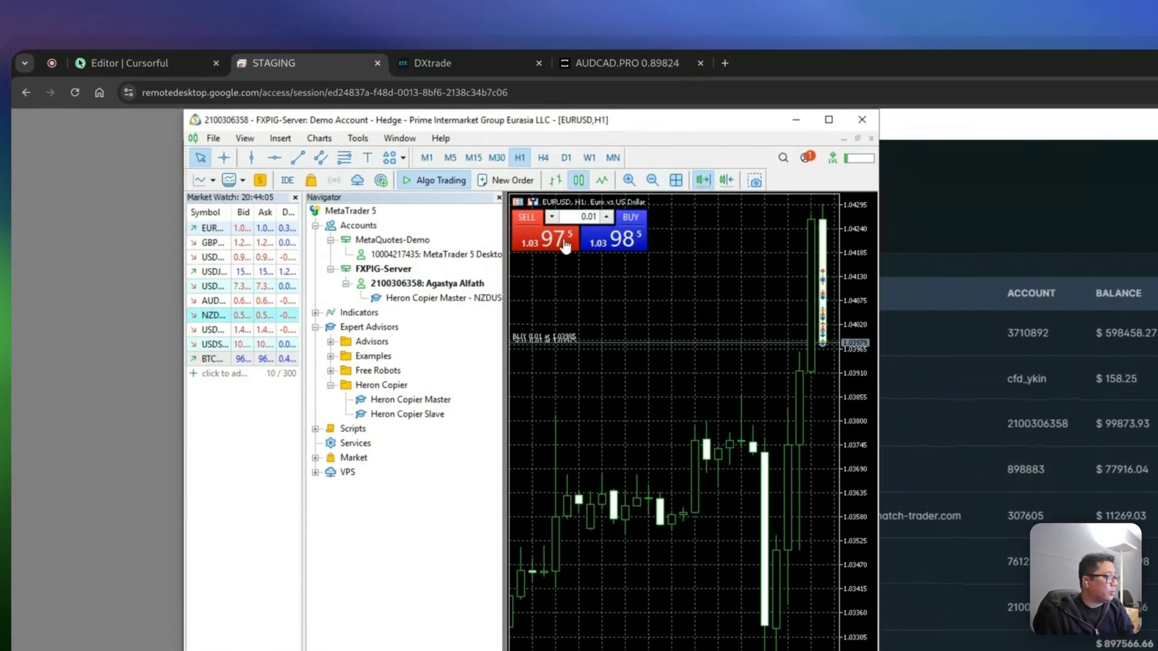
click(567, 250)
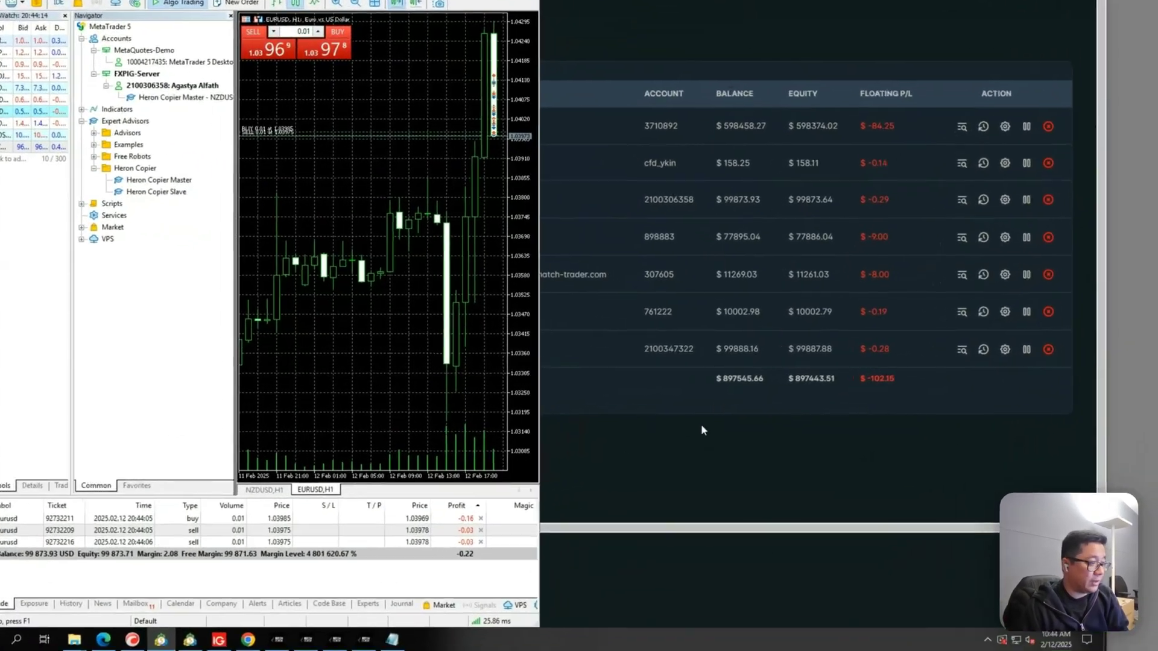
- Bring the IG MetaTrader 4 slave terminal forward from the copier dashboard
click(691, 433)
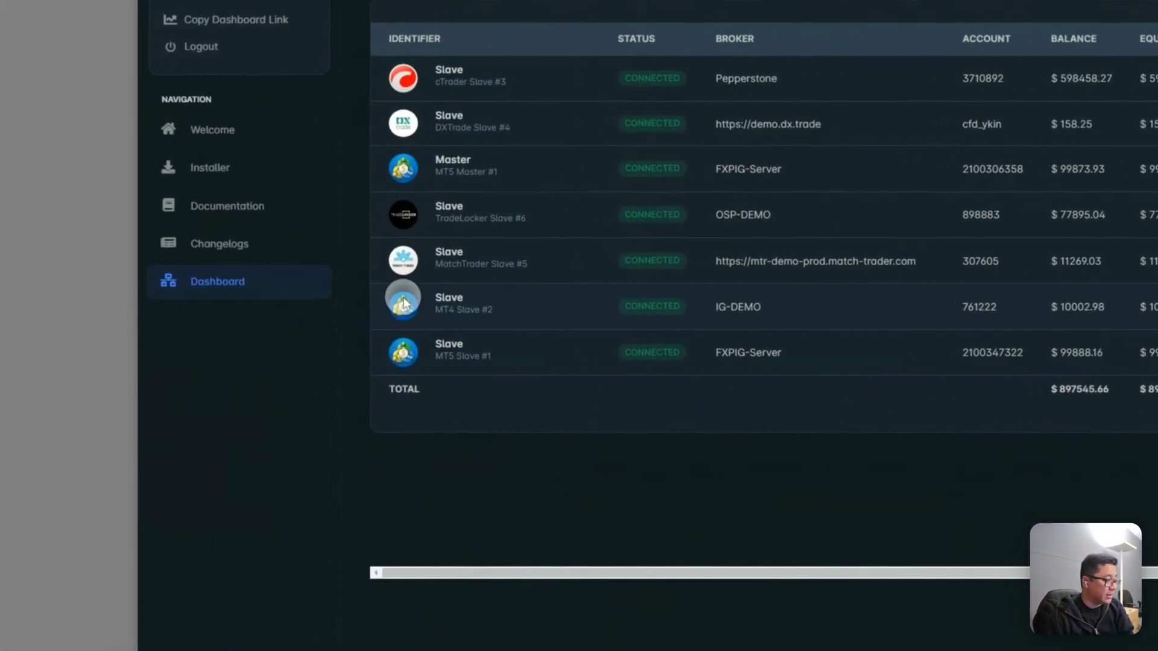
triple_click(448, 320)
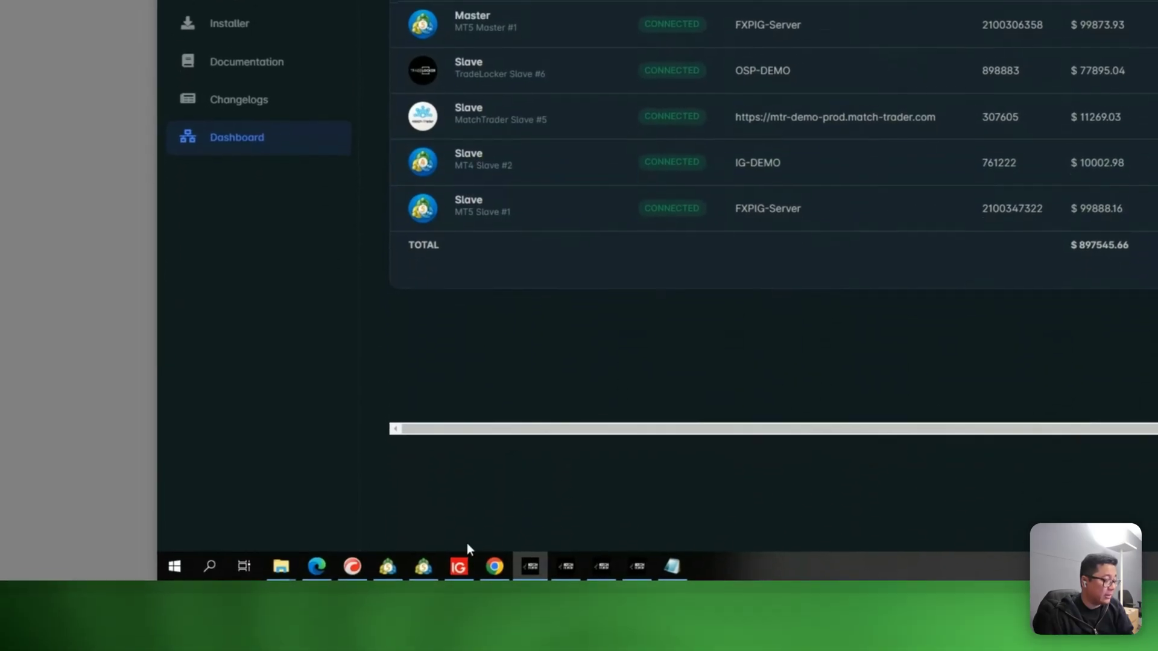
click(459, 565)
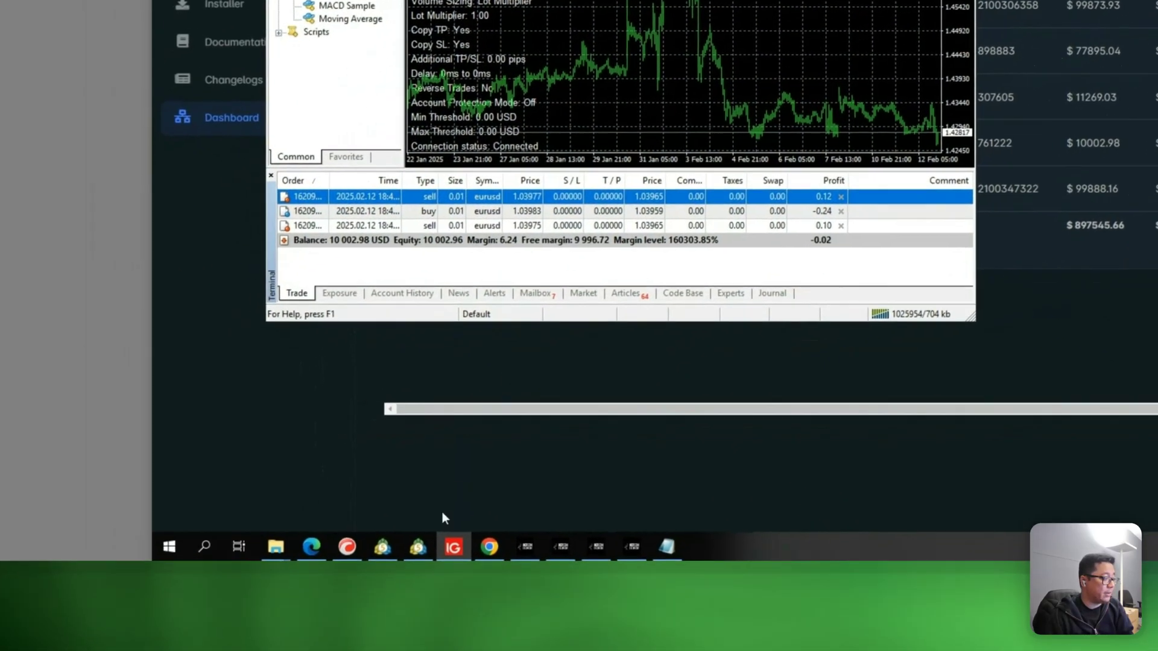
click(417, 546)
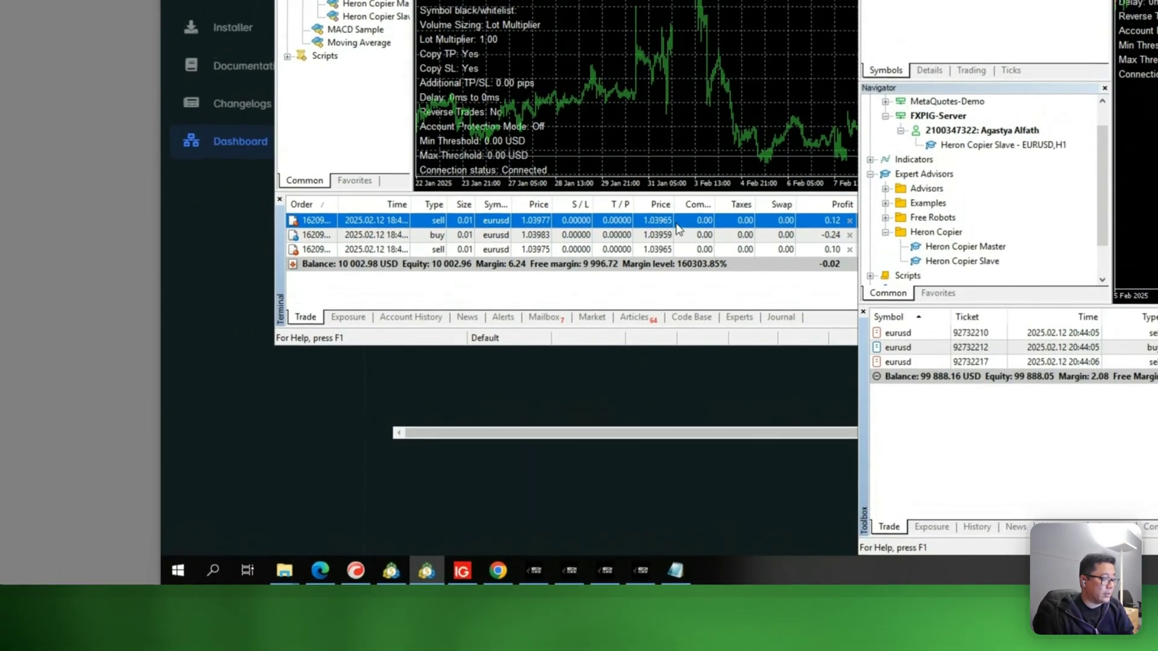
- Check the three copied EURUSD trades (sell, buy, sell) in the IG terminal's Trade tab
click(644, 244)
click(642, 257)
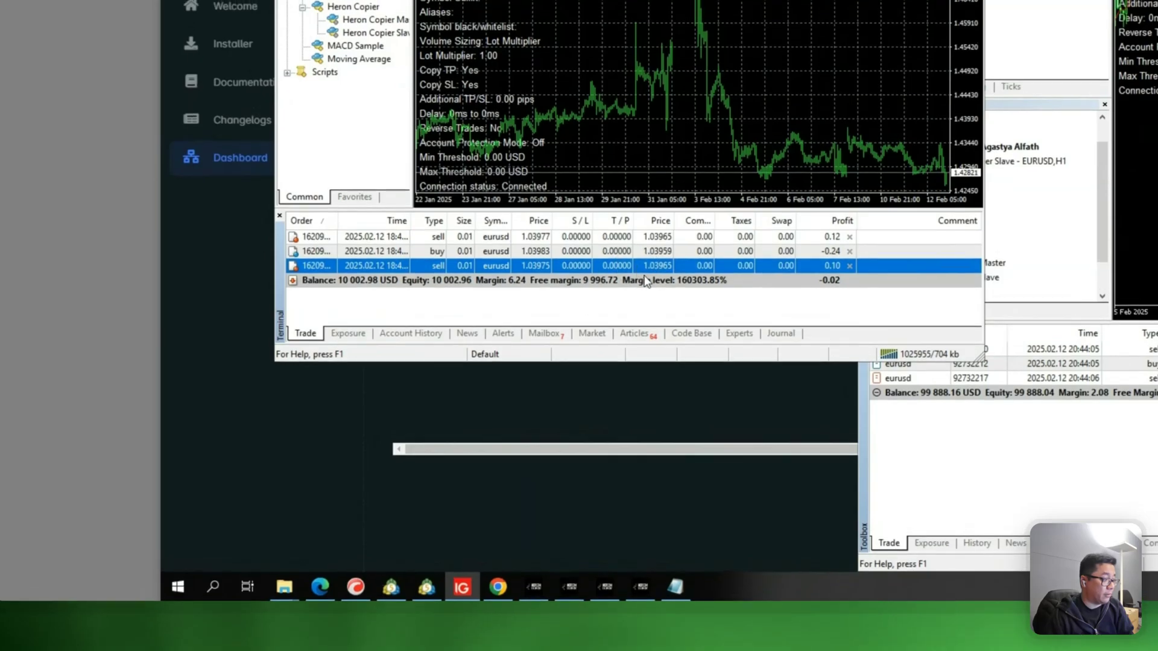
click(624, 246)
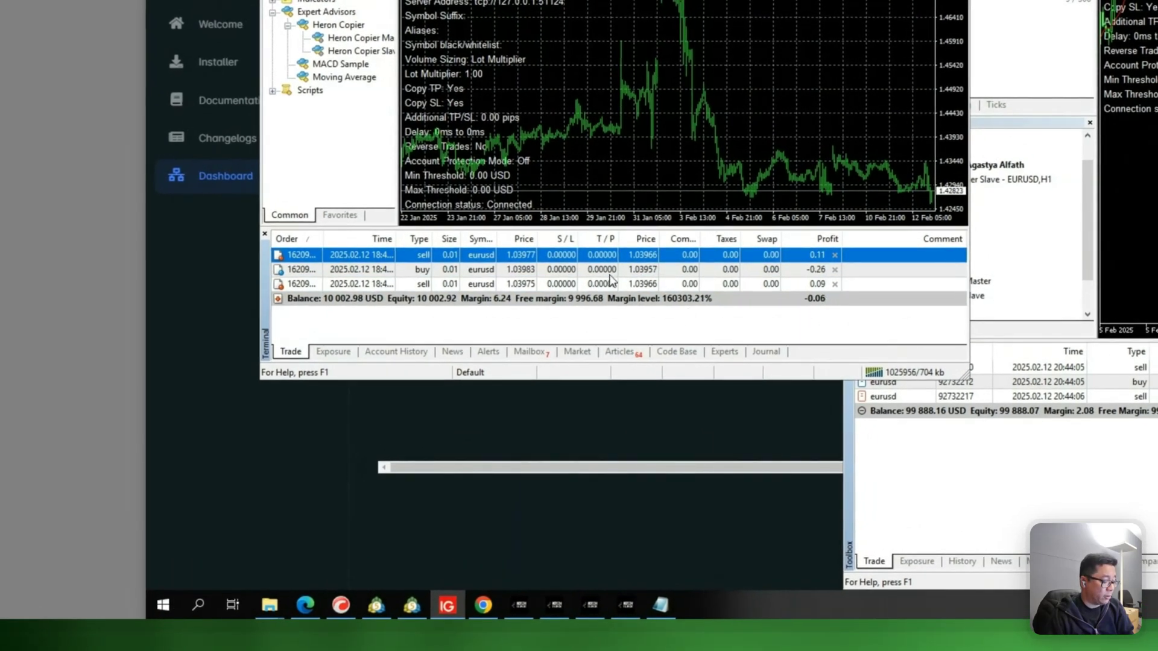
click(624, 283)
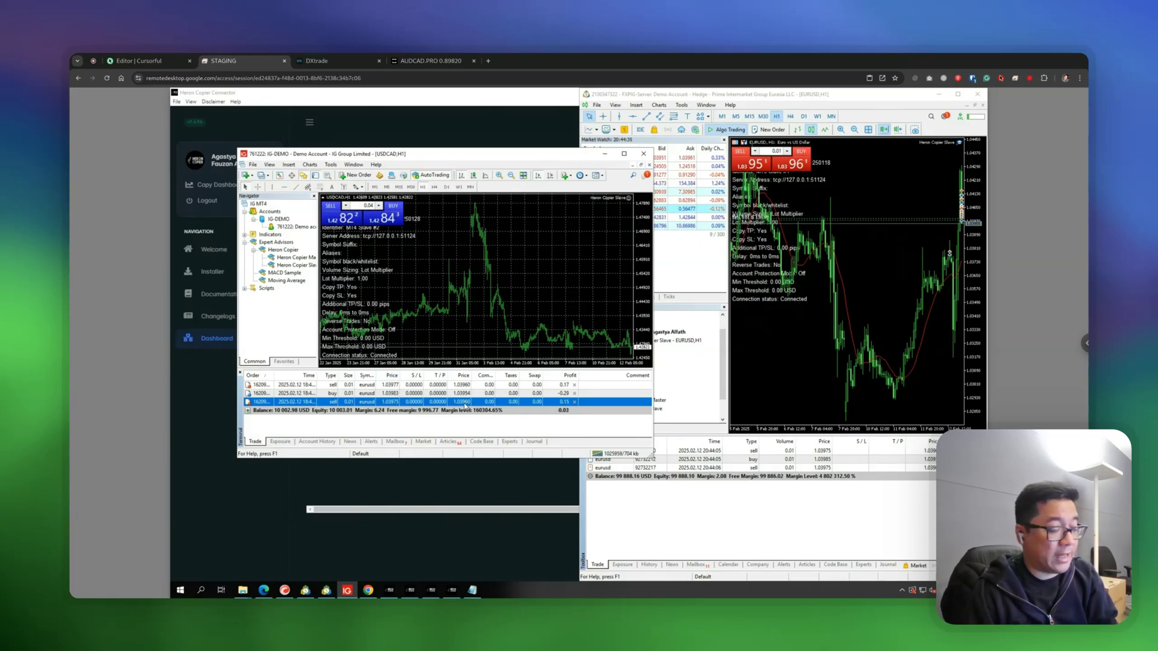
click(416, 393)
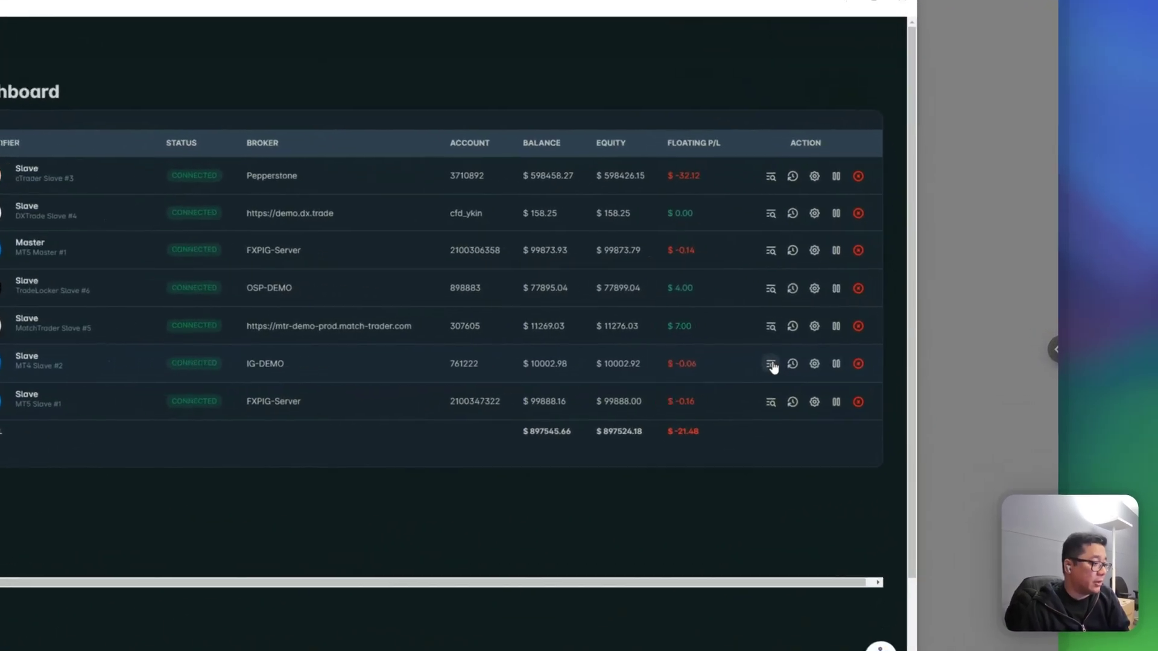
click(883, 354)
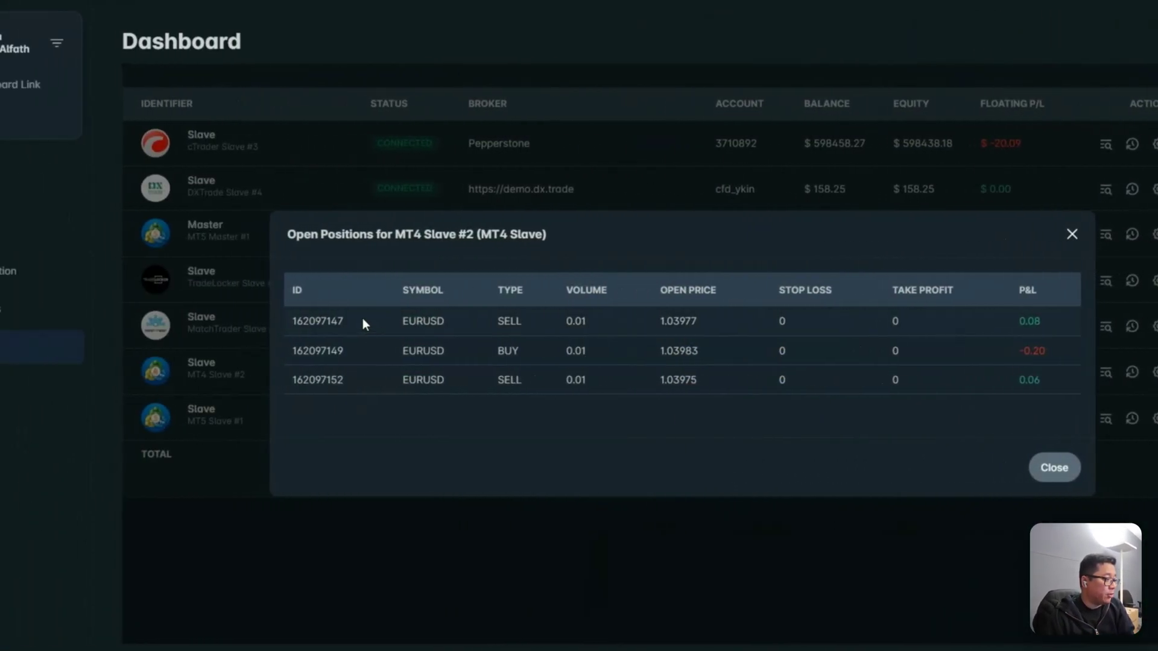
drag(386, 321, 501, 386)
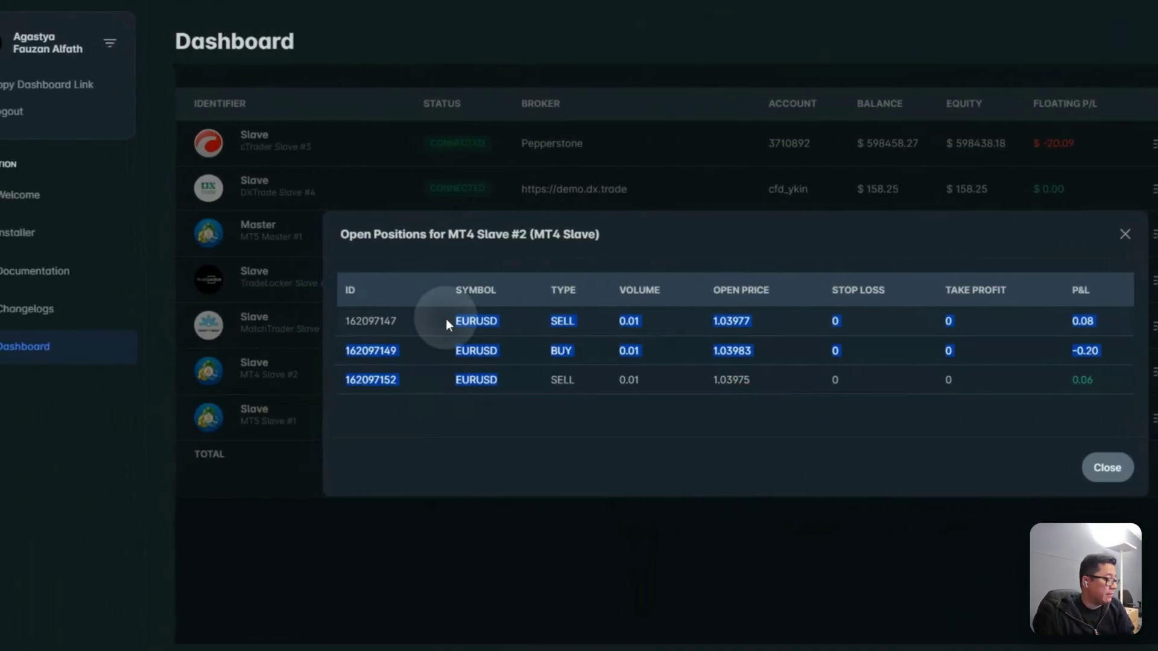
click(850, 429)
click(984, 455)
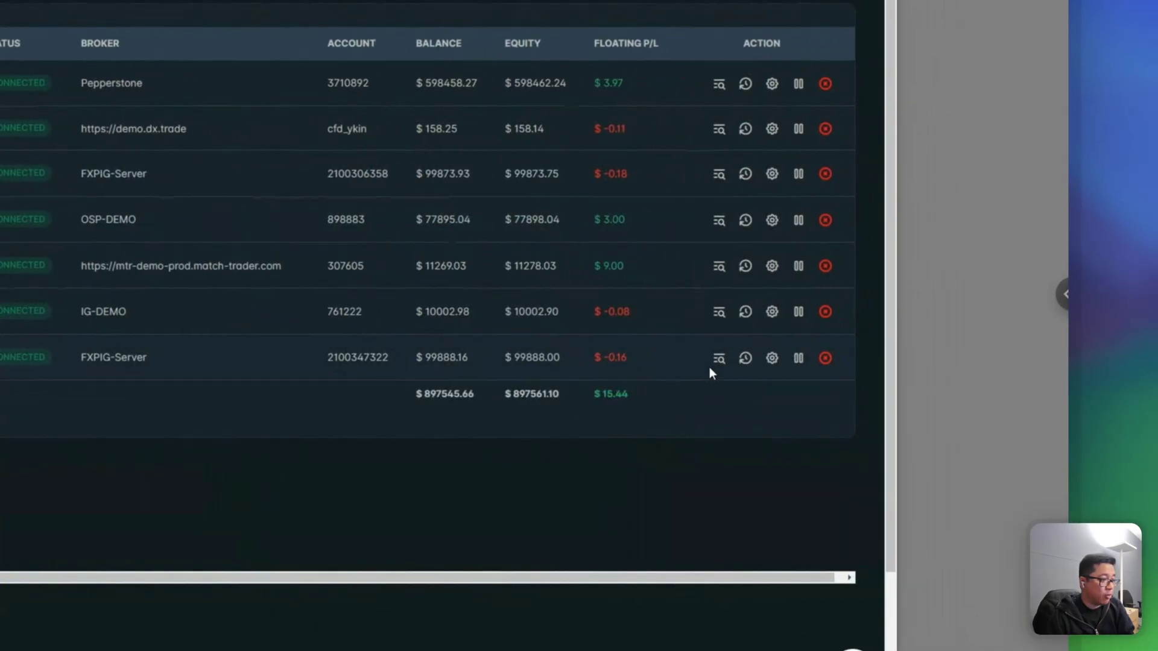
click(718, 359)
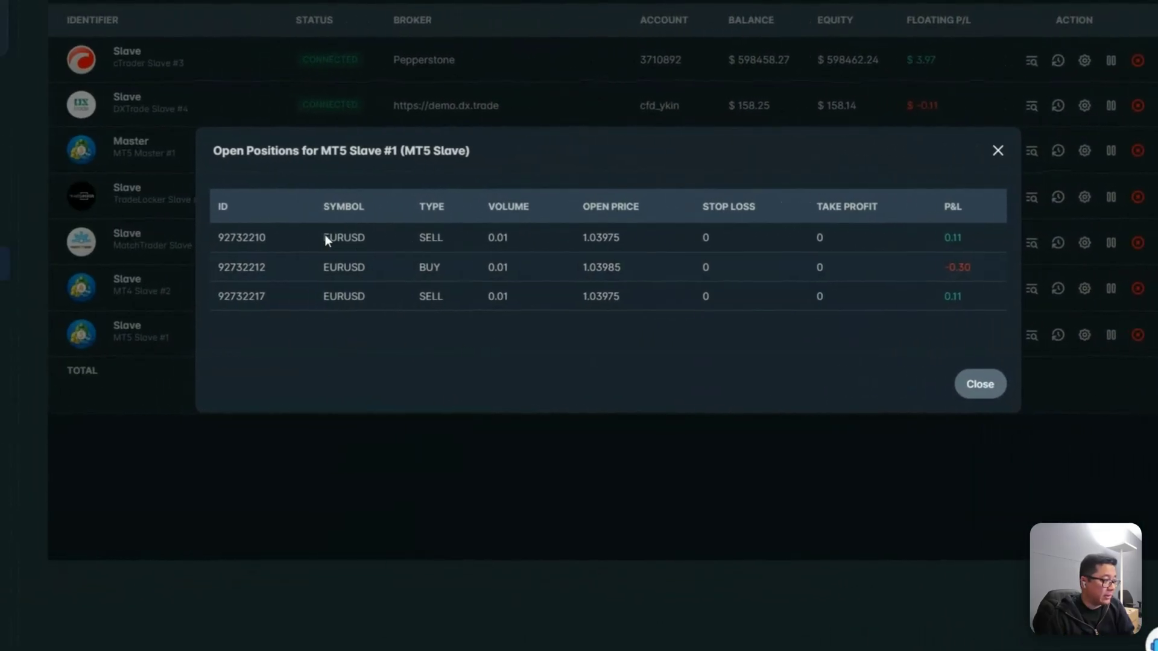
drag(326, 240, 401, 295)
click(715, 382)
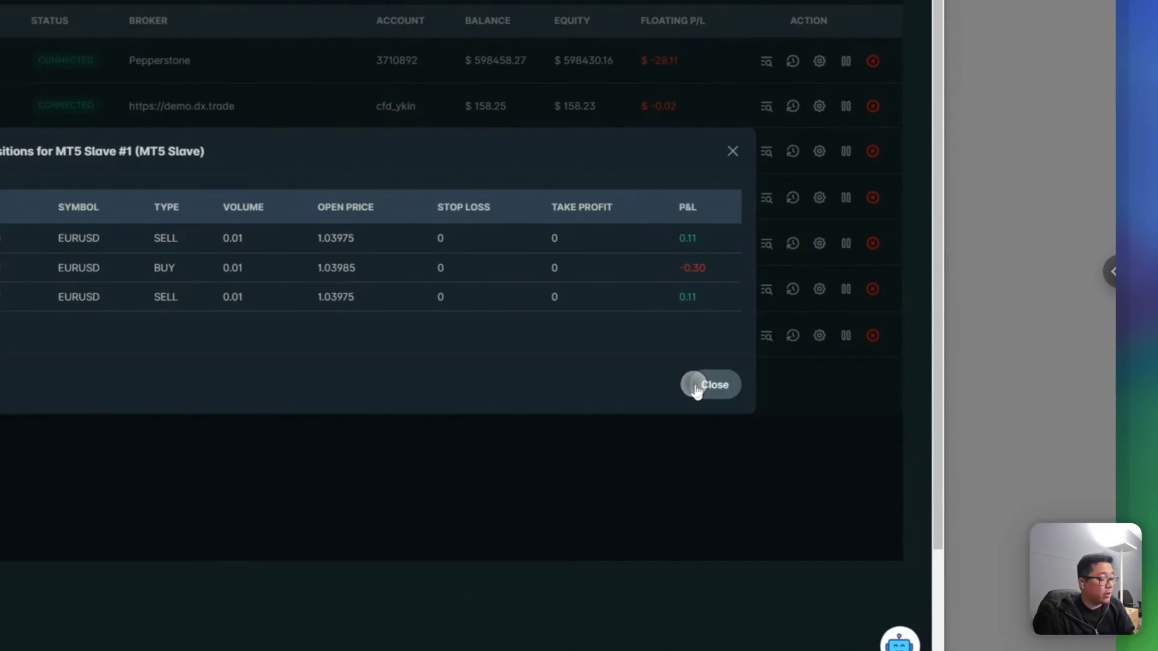
click(721, 389)
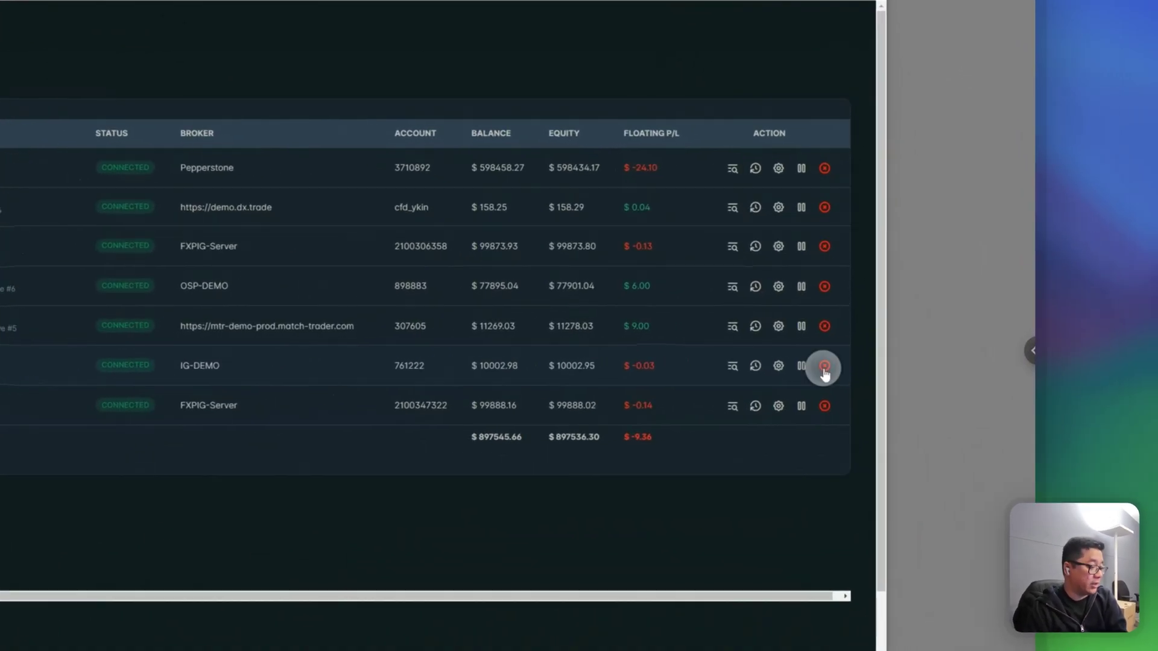
- Confirm 'Yes, close all positions' for the MT4 Slave #2 account
click(946, 354)
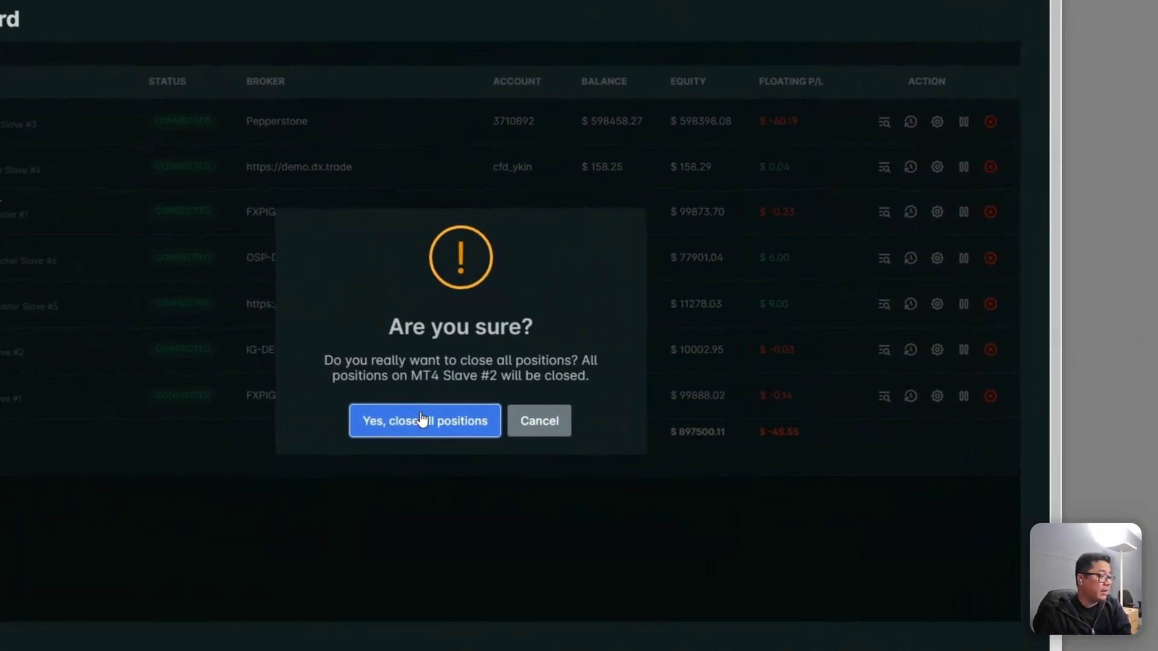
drag(243, 305, 496, 378)
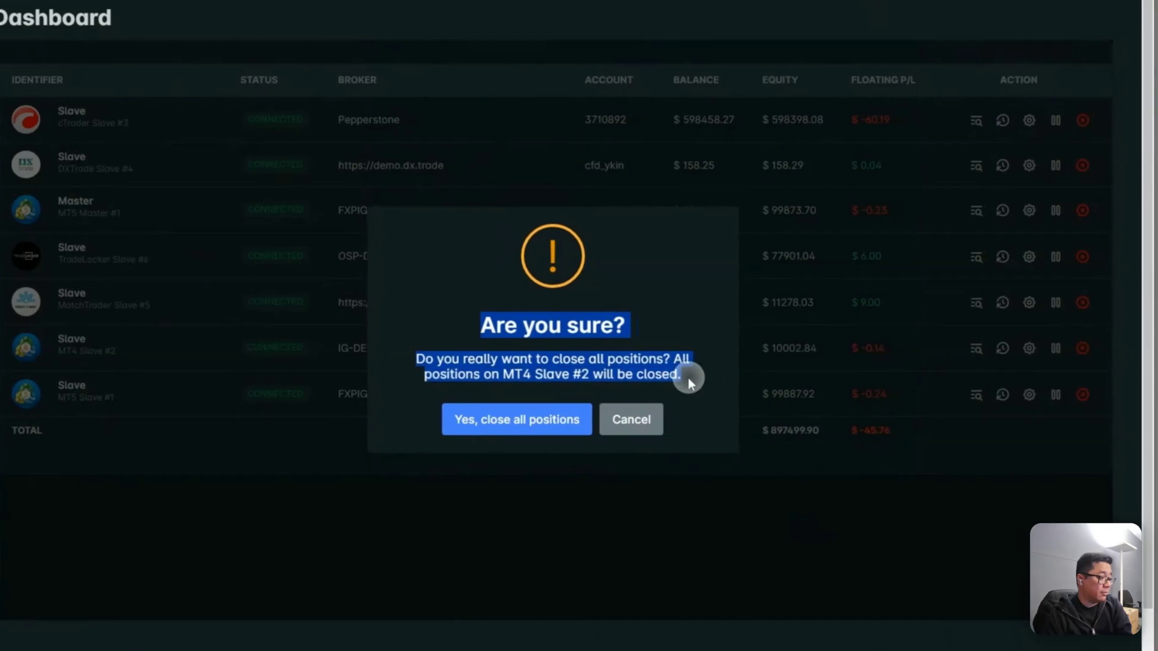
click(697, 375)
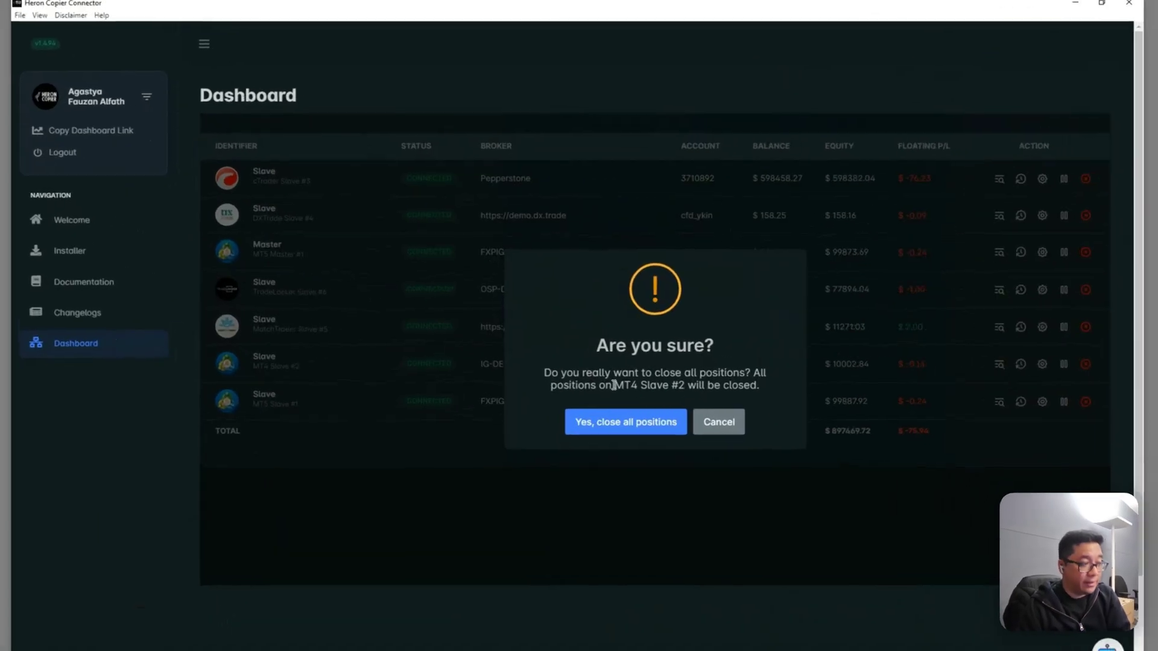
drag(605, 368, 655, 370)
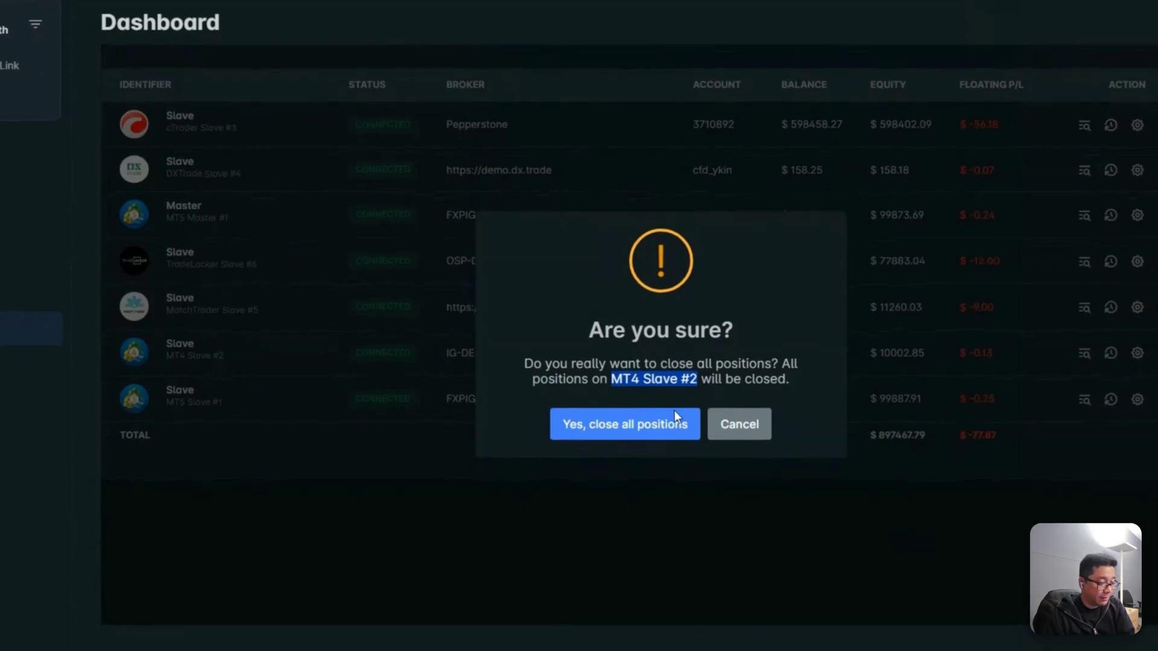
click(670, 433)
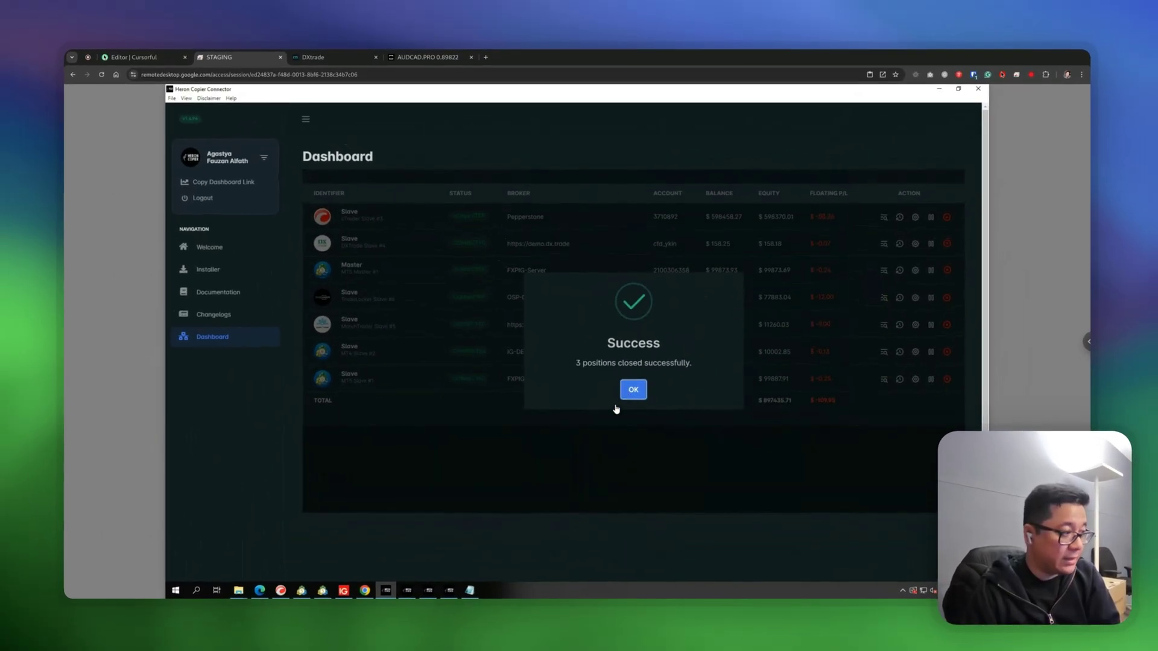
- Verify the IG-DEMO MetaTrader terminal shows the trades closed, then dismiss the success message
mouse_move(346, 591)
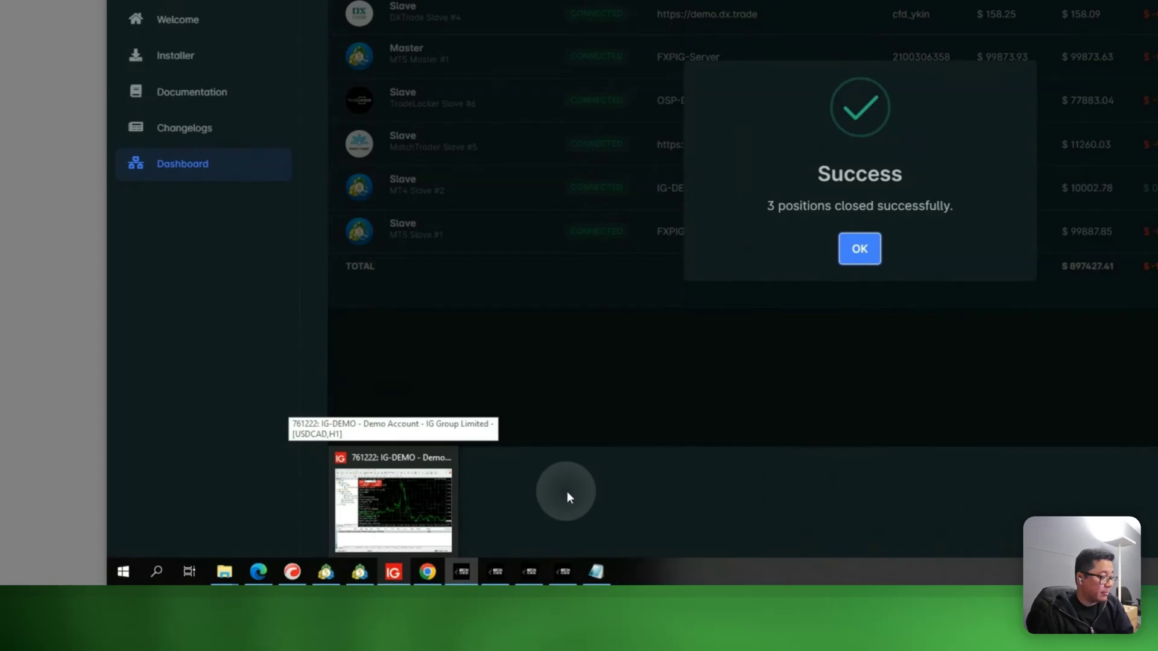
click(567, 491)
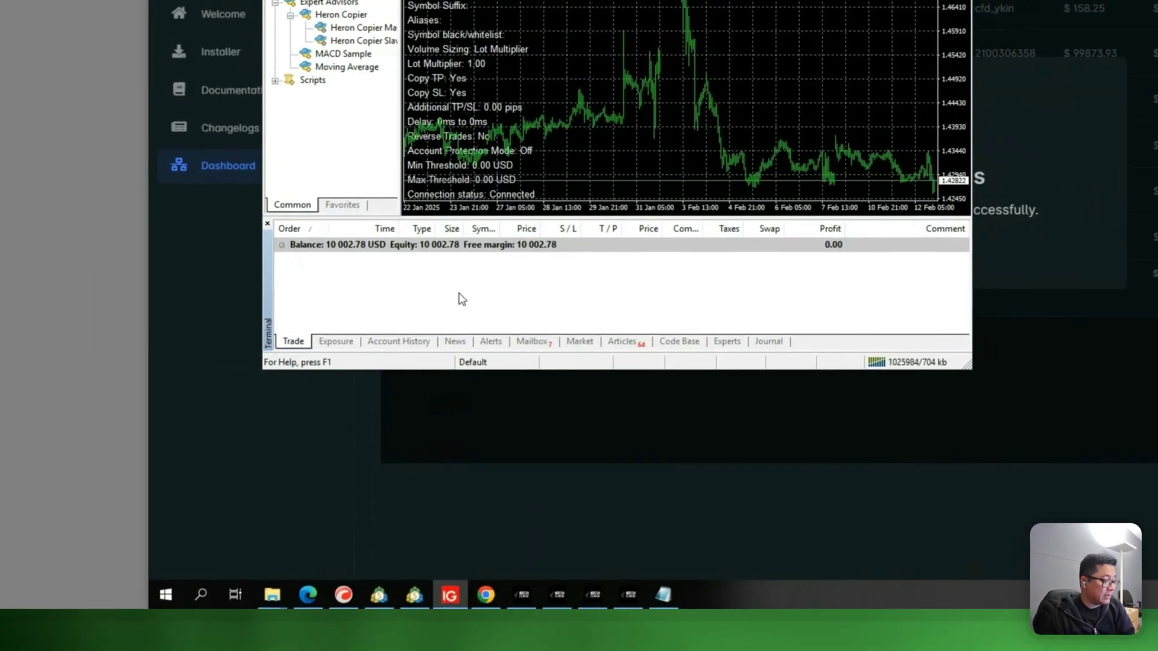
key(alt+Tab)
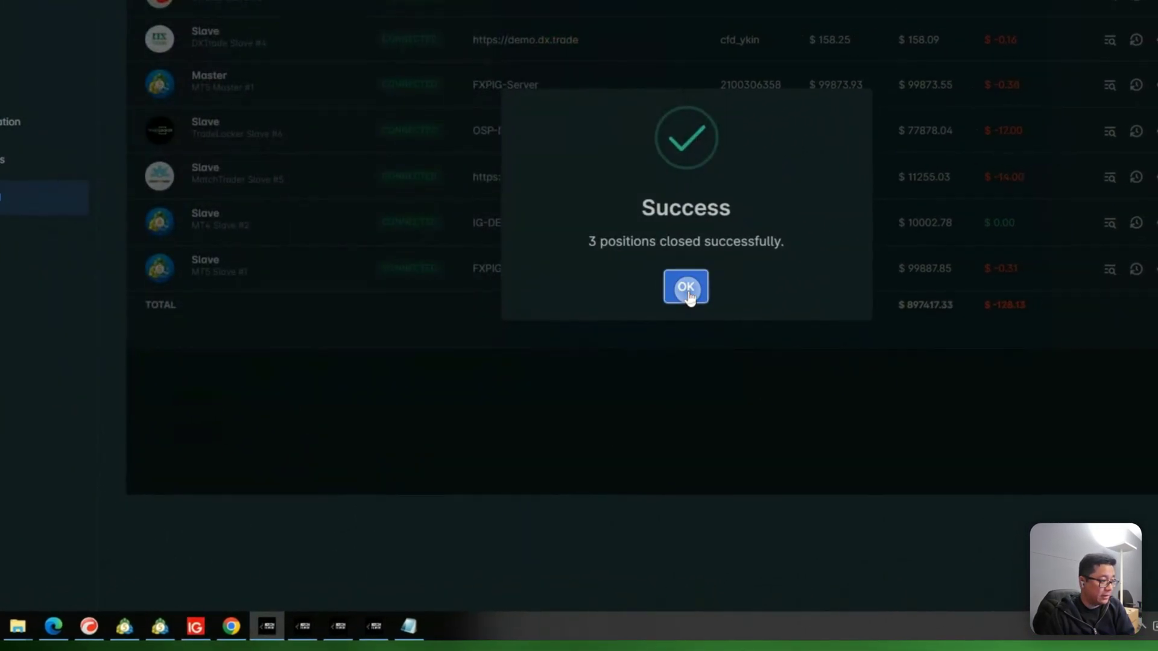
click(688, 291)
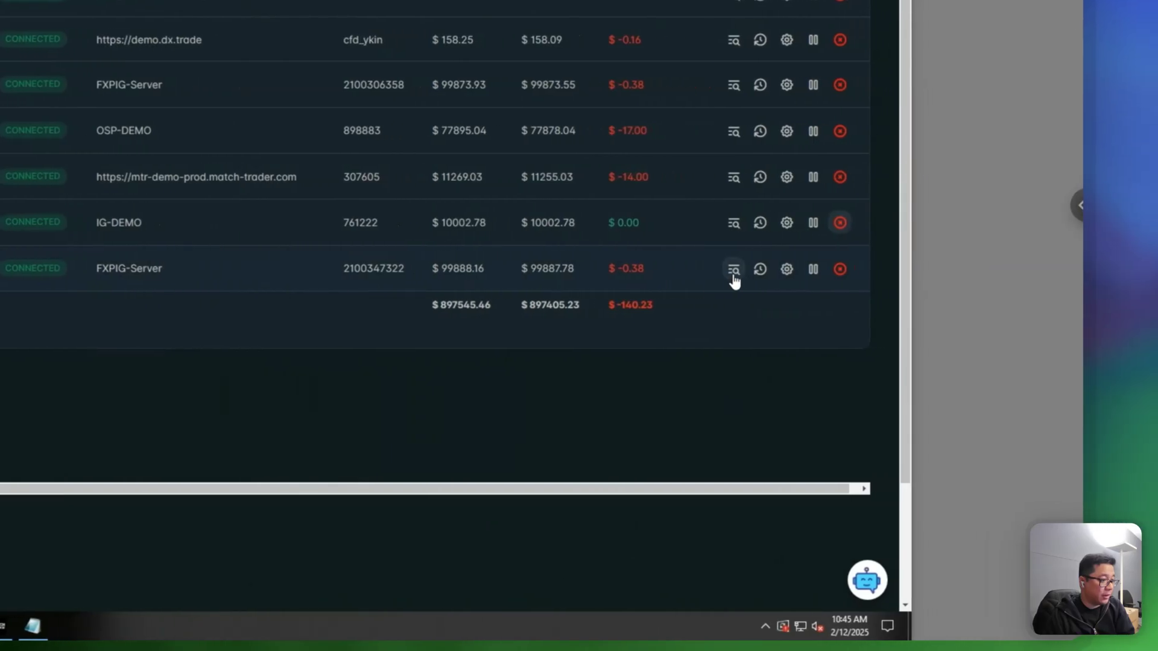
click(734, 270)
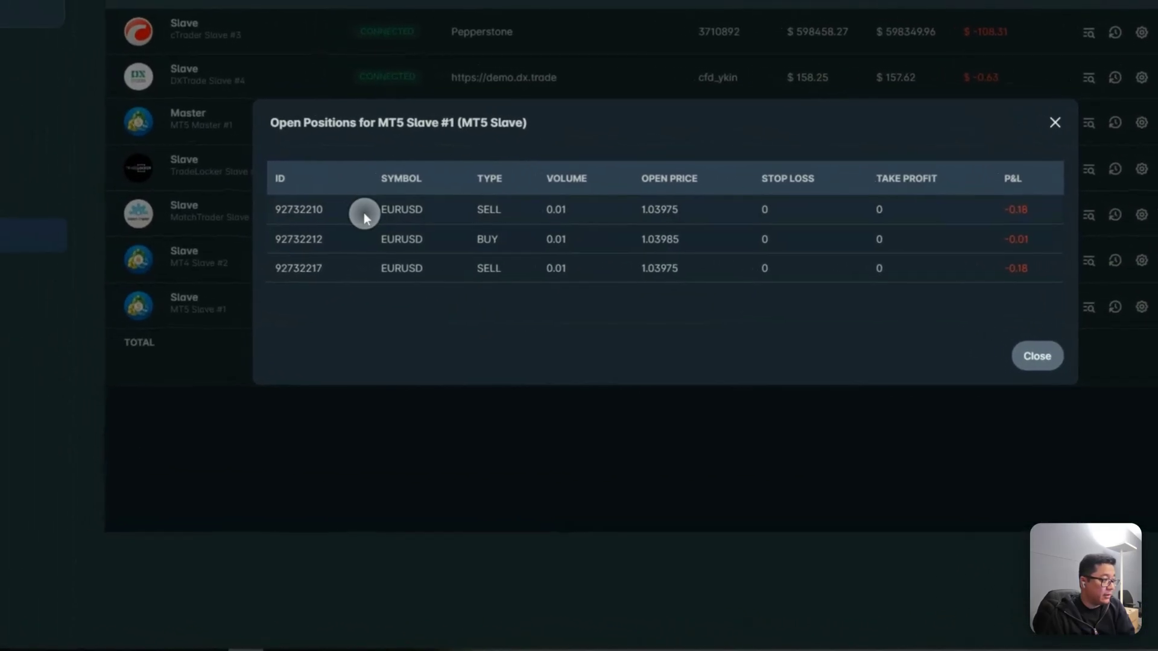
drag(364, 212, 476, 264)
click(478, 265)
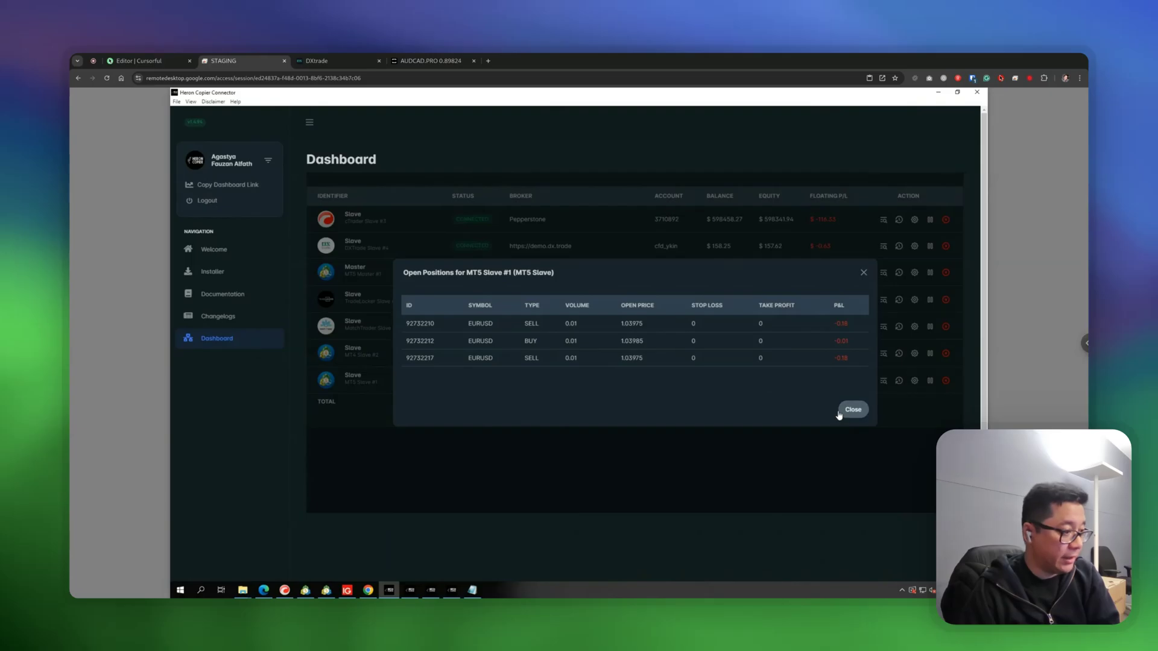
click(853, 411)
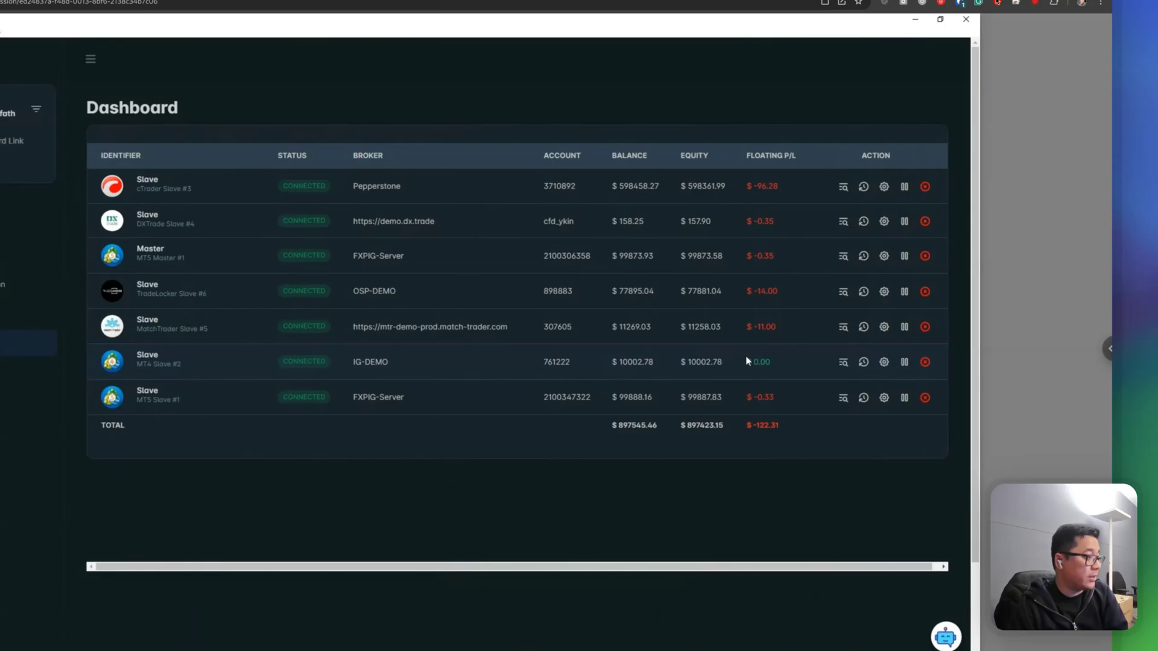
drag(809, 354, 842, 354)
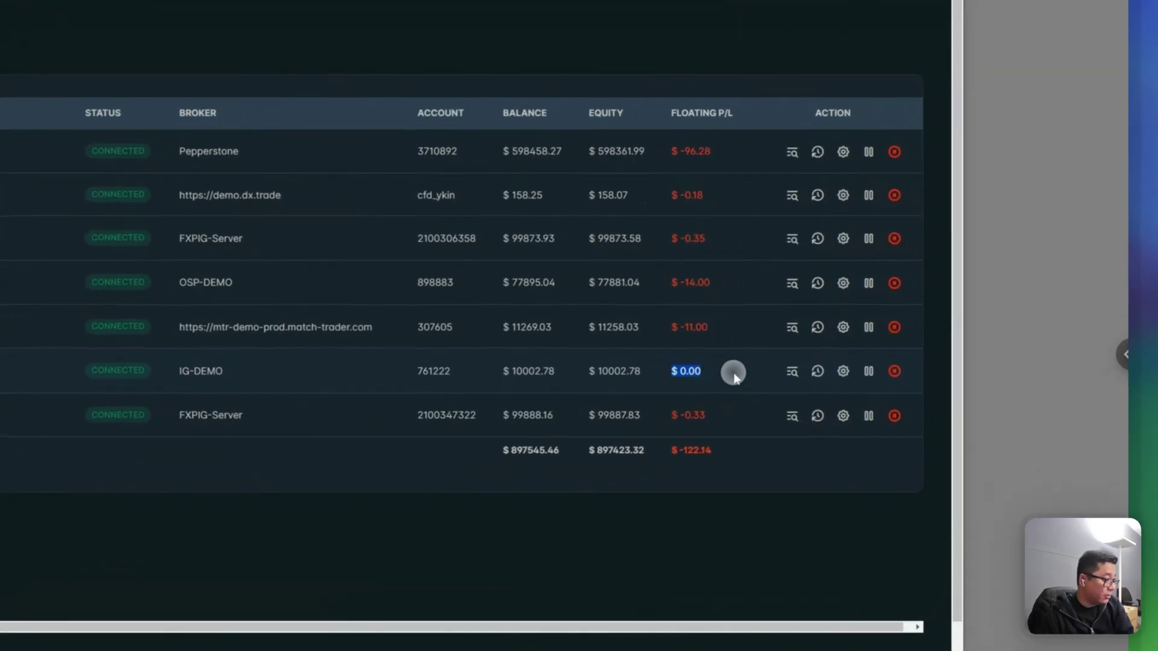
click(801, 375)
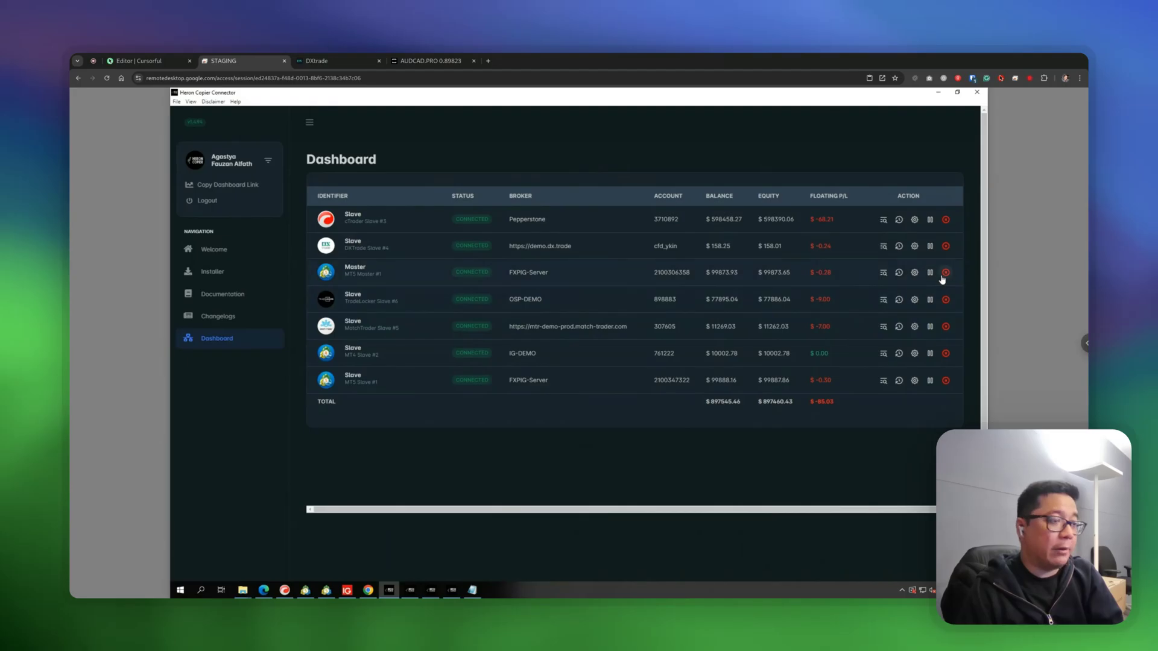
- Close the 3 positions on MT5 Master #1, bringing the $897,455.55 total to $0.00 floating
click(310, 590)
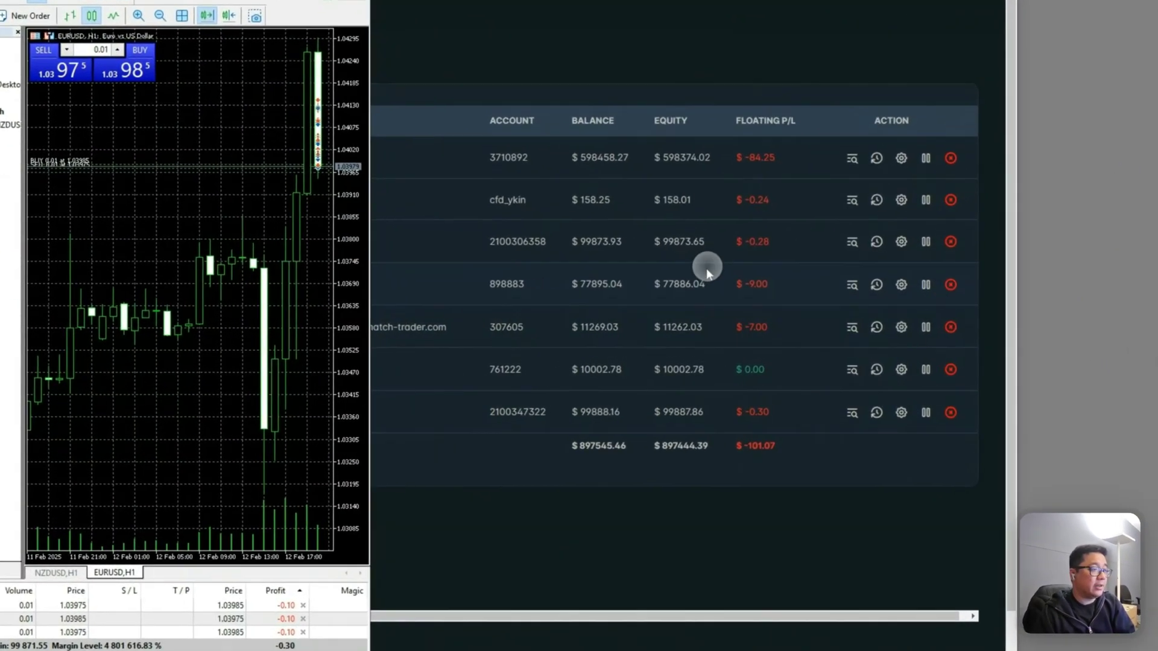
click(793, 287)
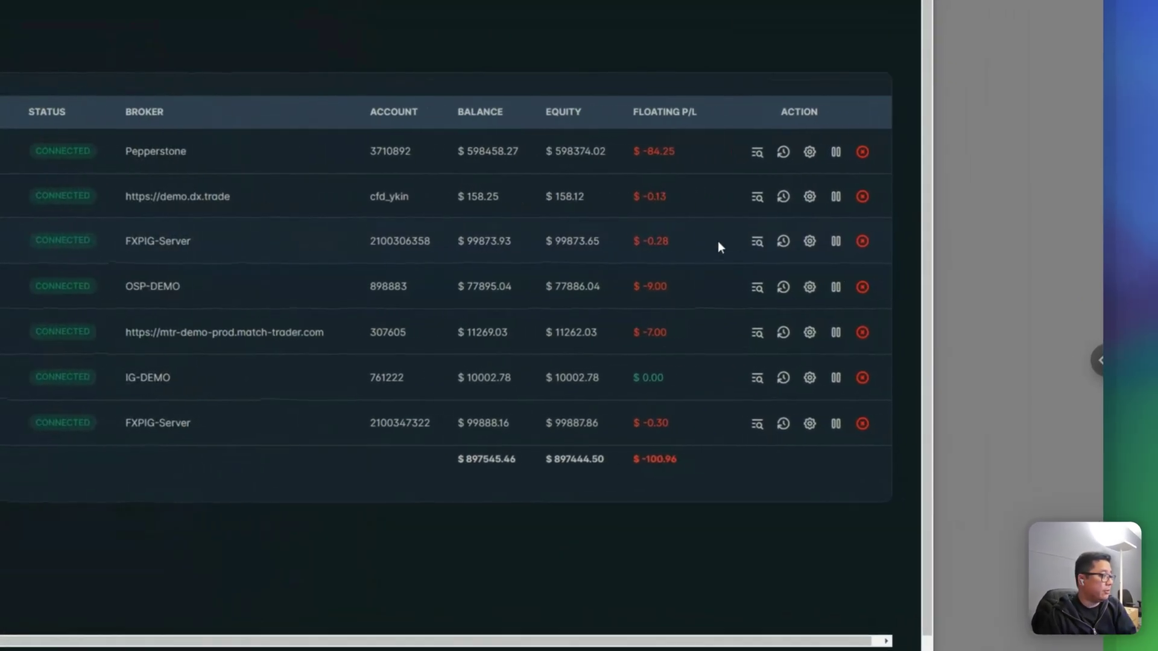
click(775, 243)
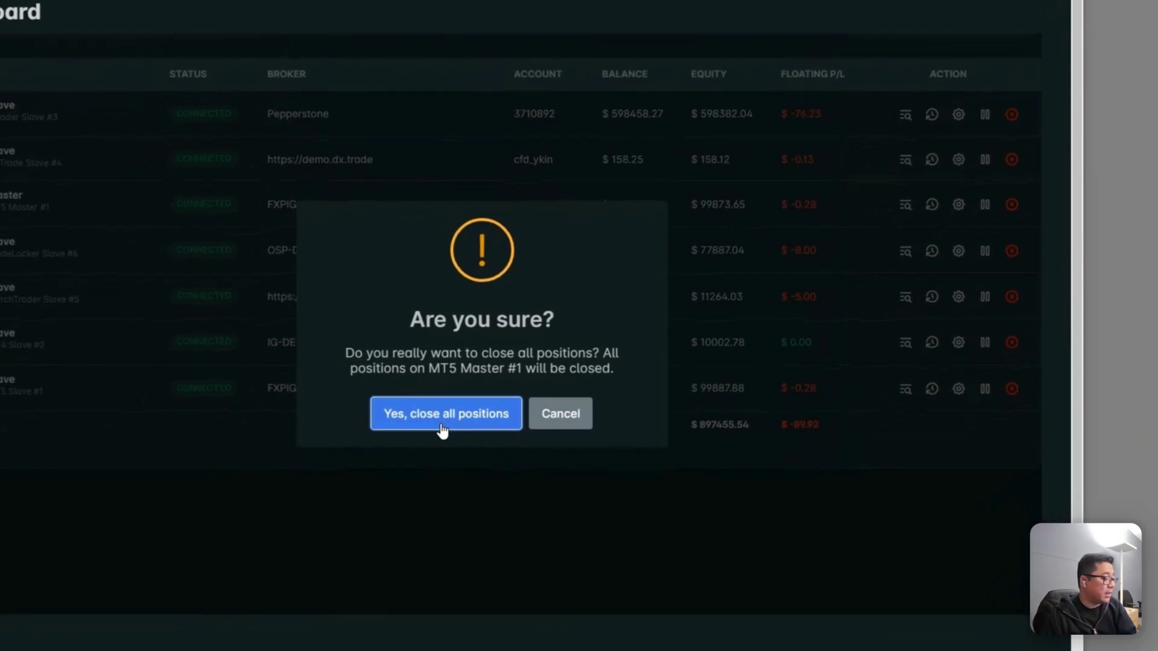
click(205, 452)
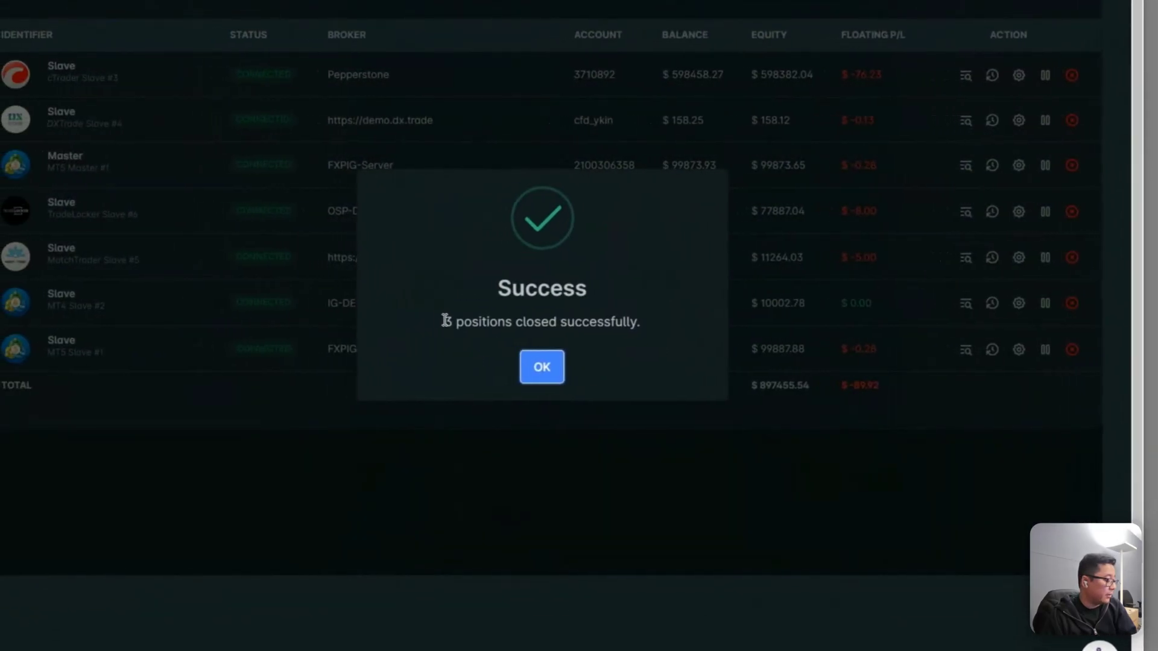
drag(412, 336, 602, 326)
click(602, 326)
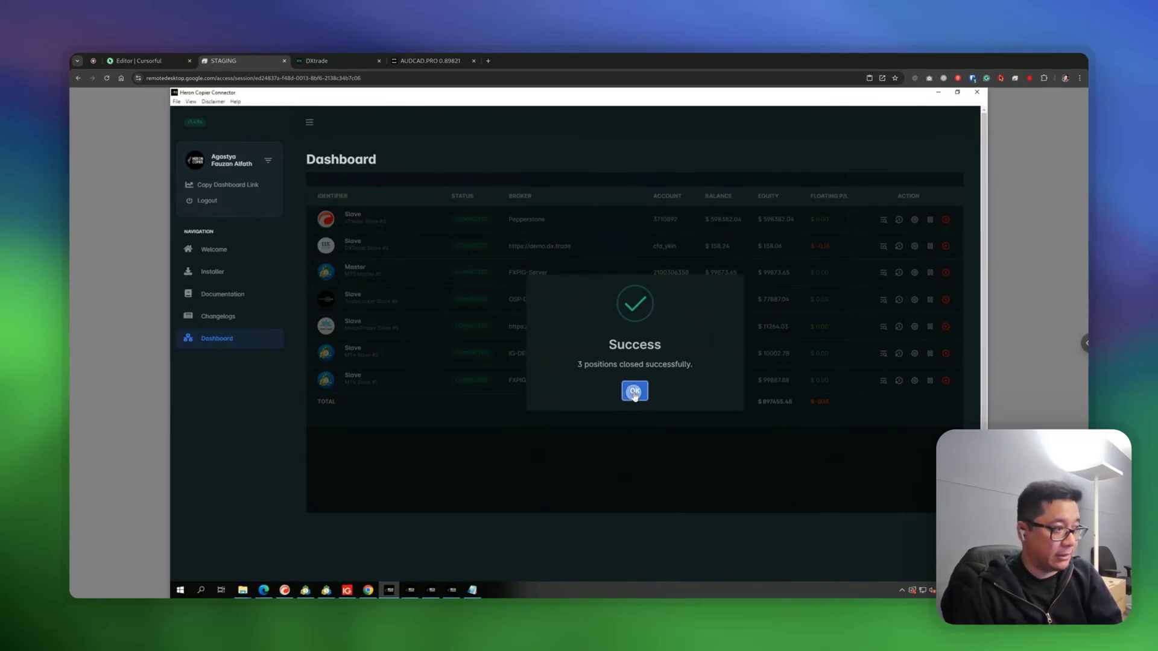
click(634, 393)
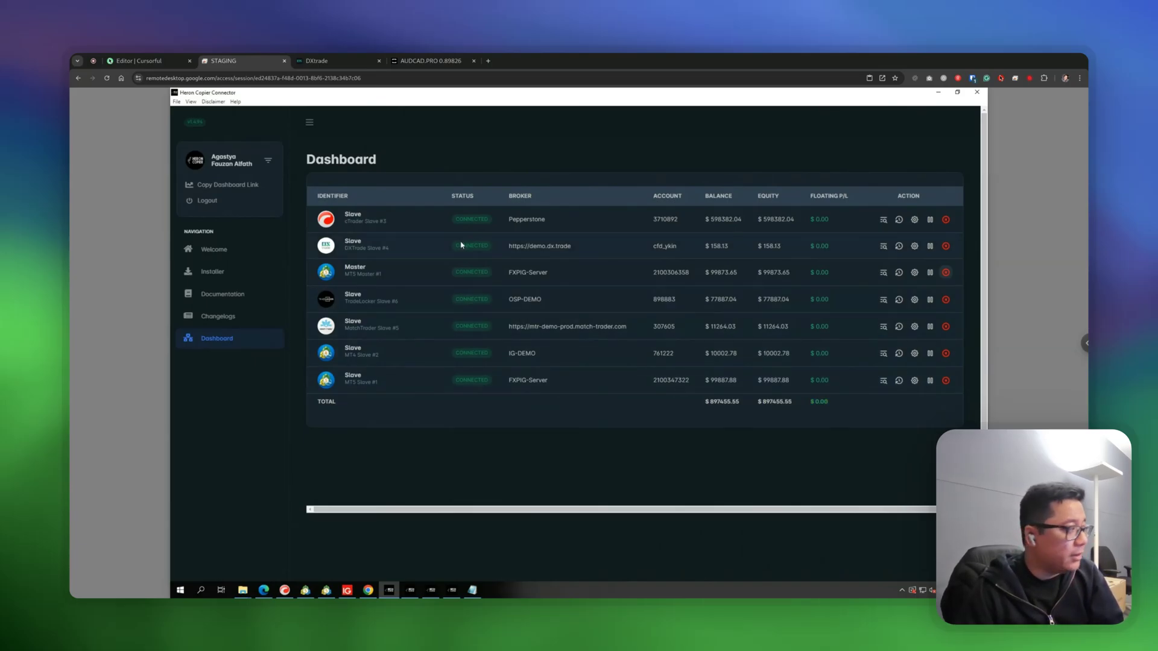
- Open the Heron Copier documentation window, then move and enlarge it
click(270, 297)
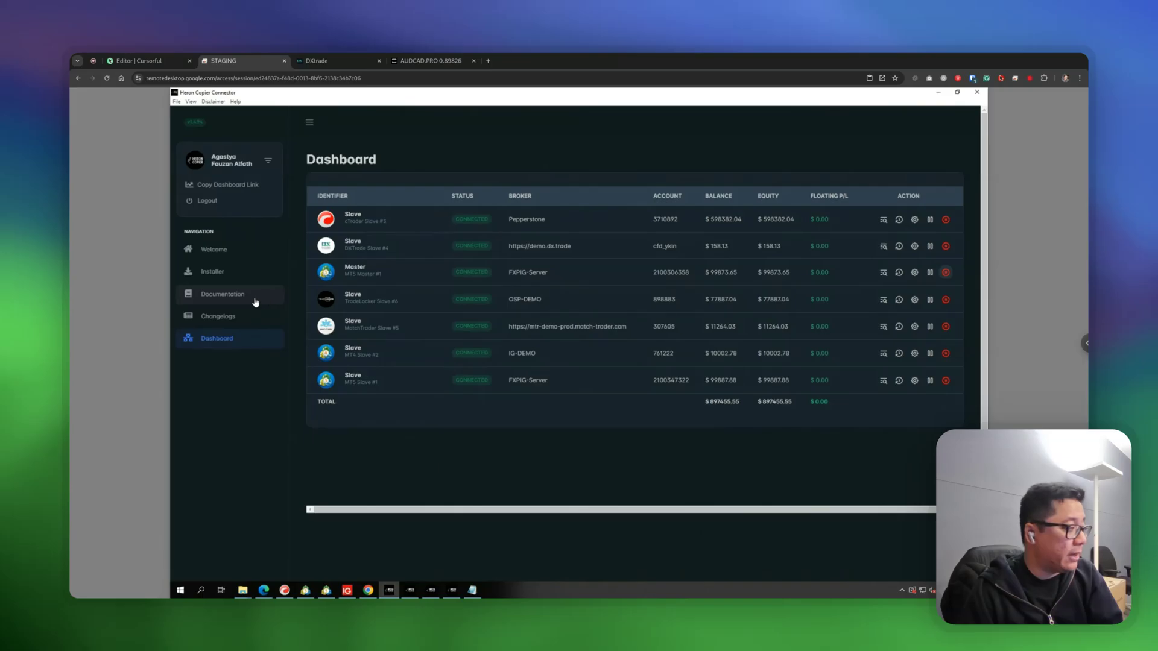
drag(479, 215, 396, 166)
drag(666, 412, 933, 563)
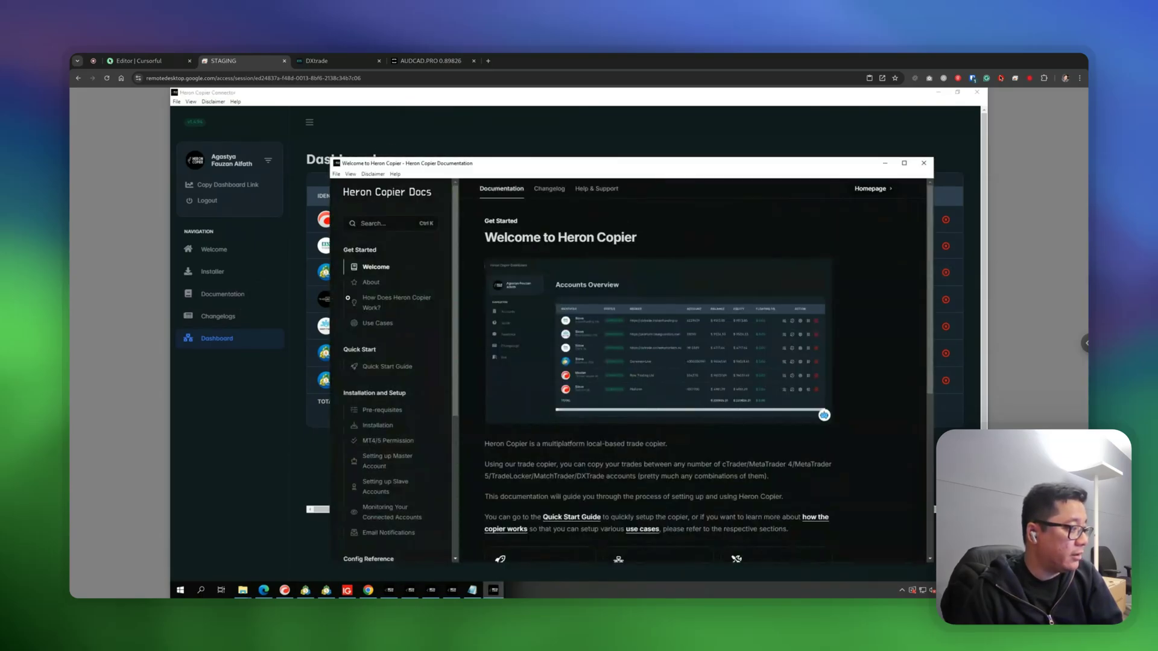
- Show the Use Cases page and its 1 Master to 1 Slave Account diagram
click(387, 299)
click(377, 323)
scroll(607, 349, down, 5)
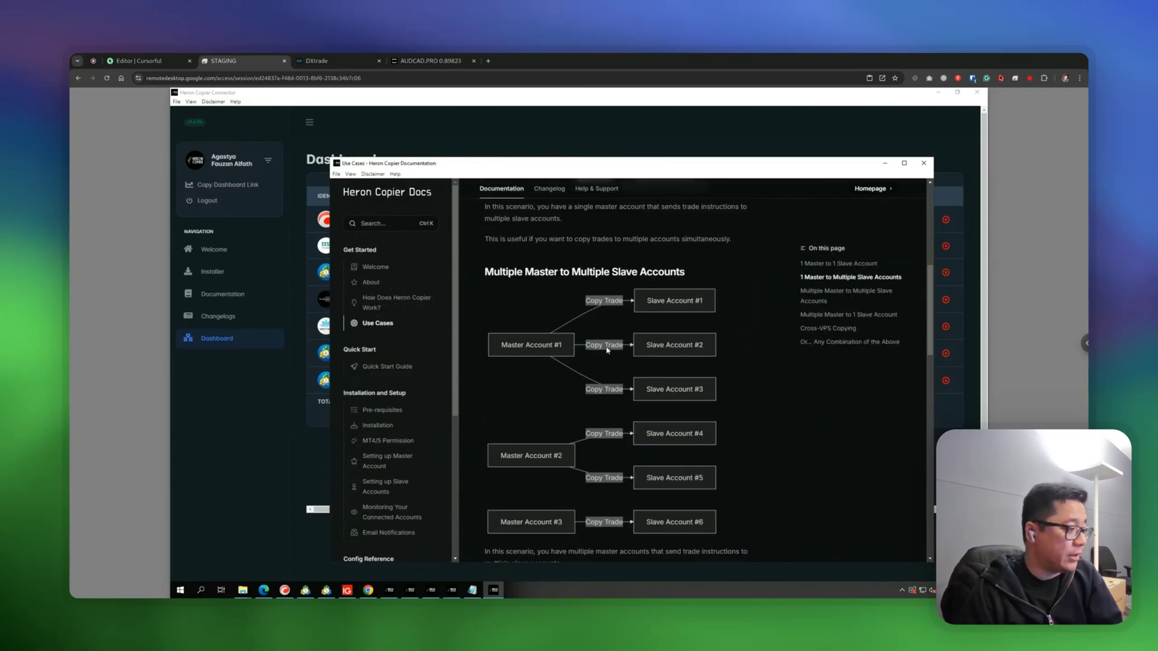
scroll(607, 350, down, 10)
scroll(388, 405, down, 2)
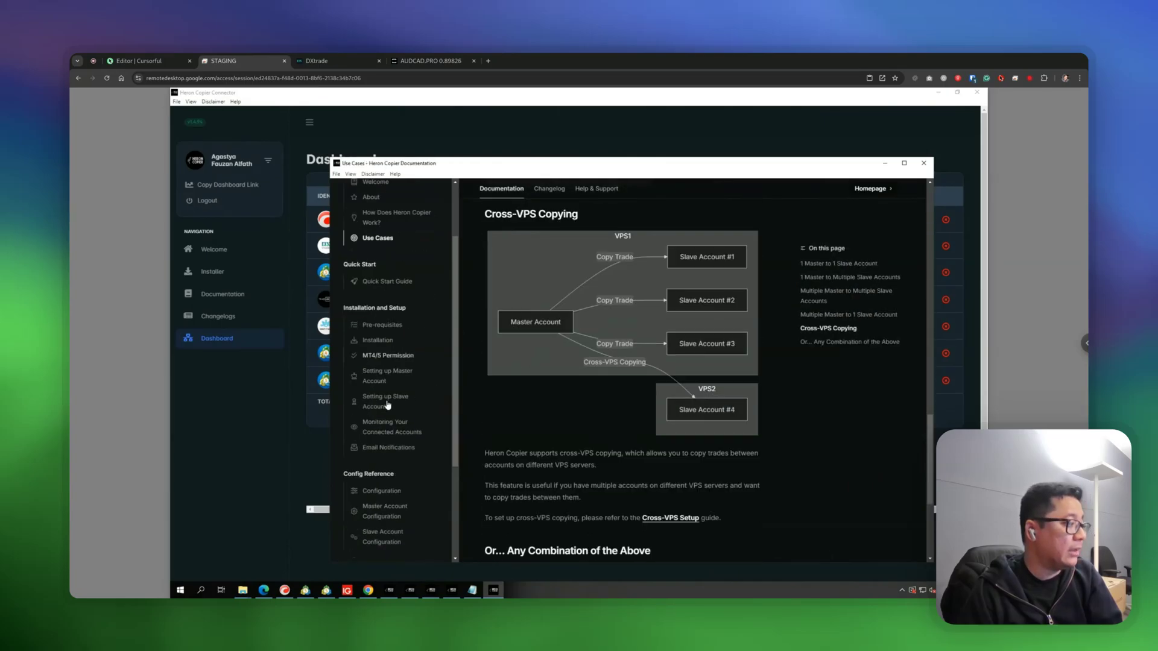
scroll(392, 422, down, 2)
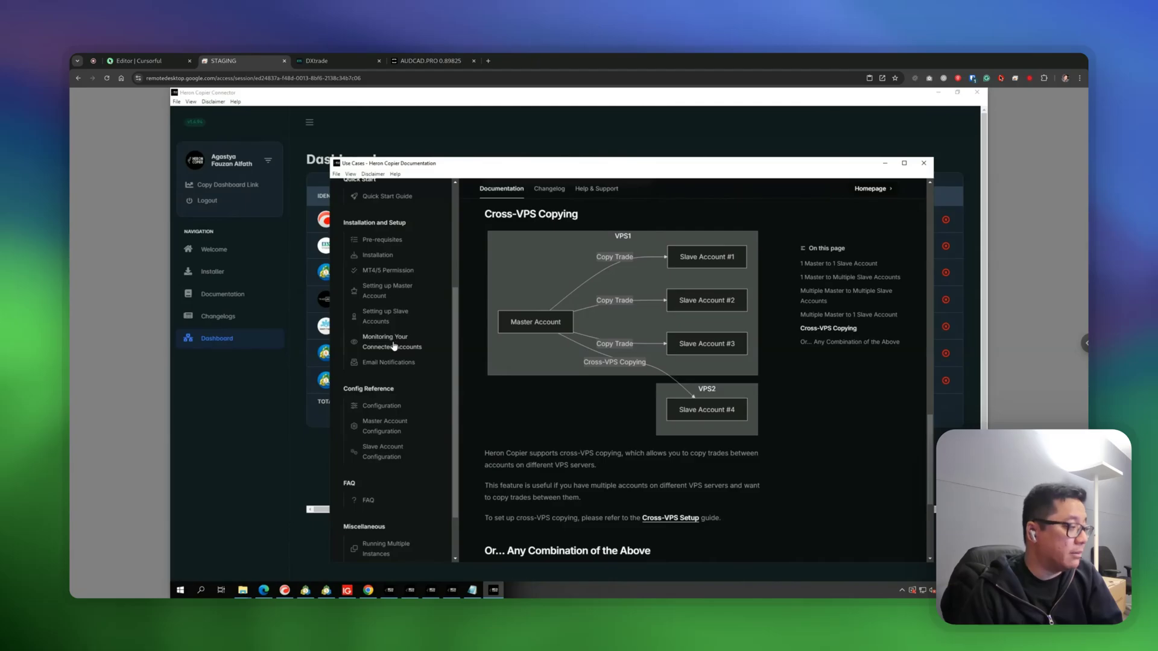
scroll(515, 350, down, 3)
scroll(531, 351, up, 10)
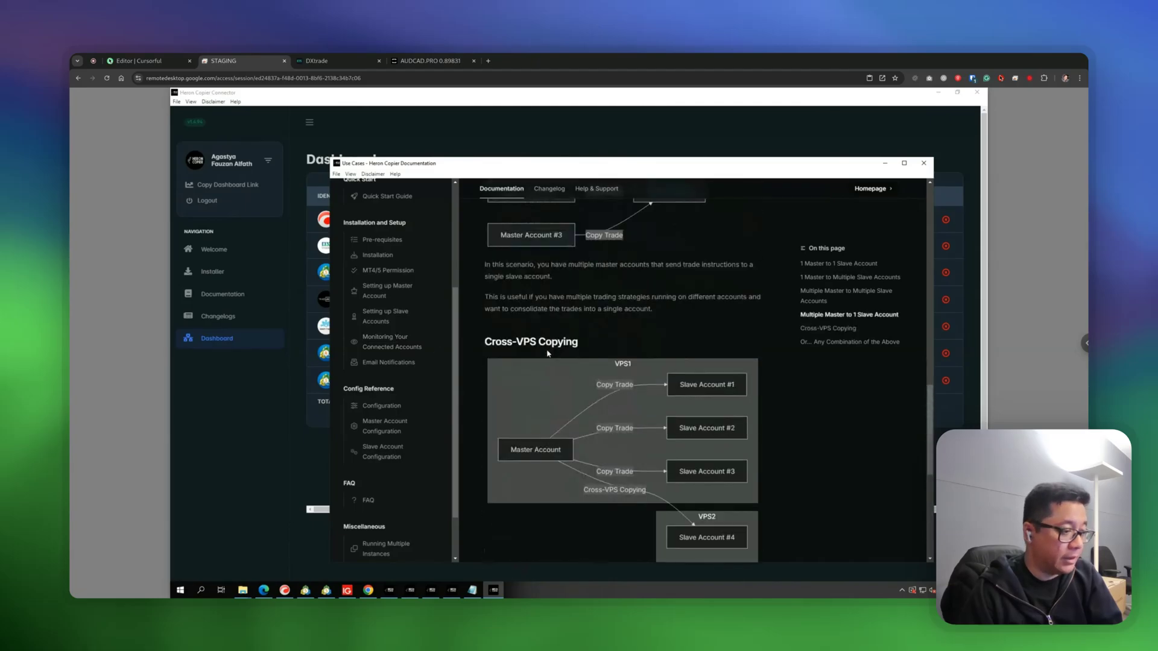
scroll(548, 353, up, 6)
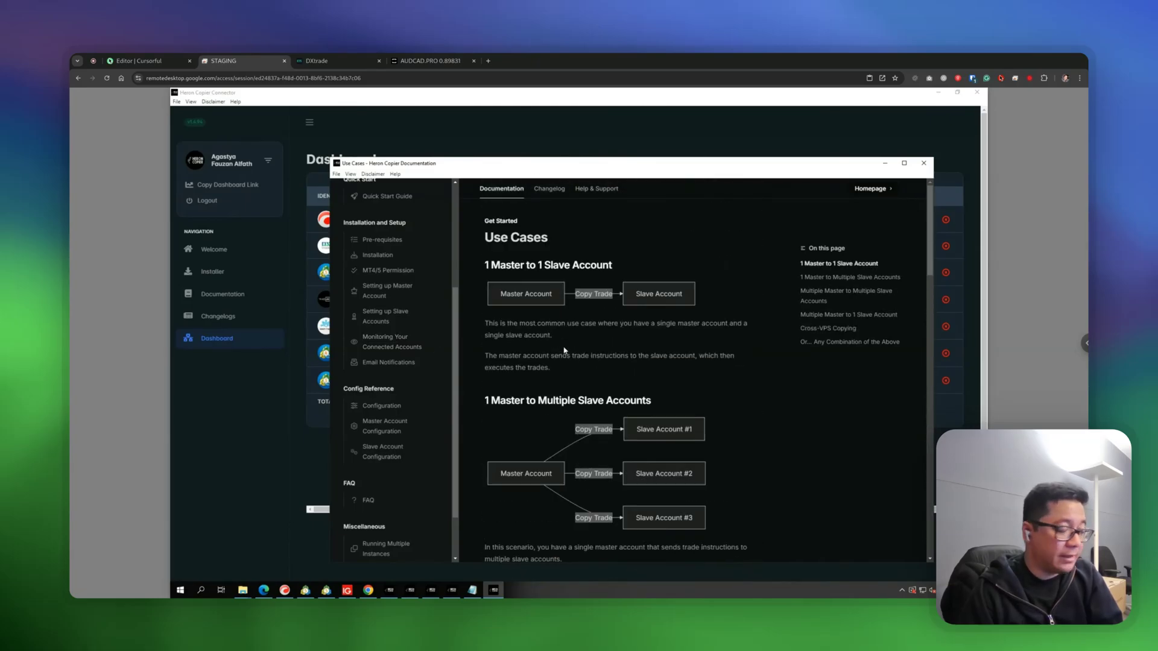